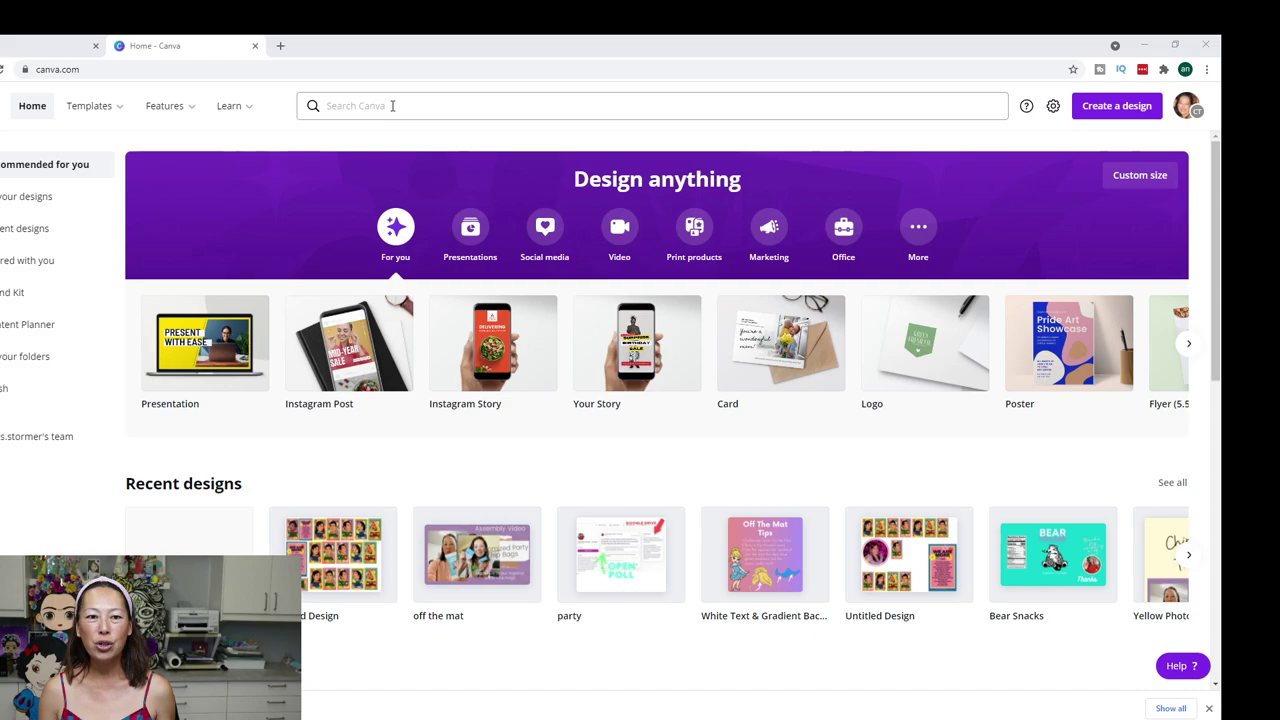
Search the templates for "summer" and look through the designs offered
click(392, 106)
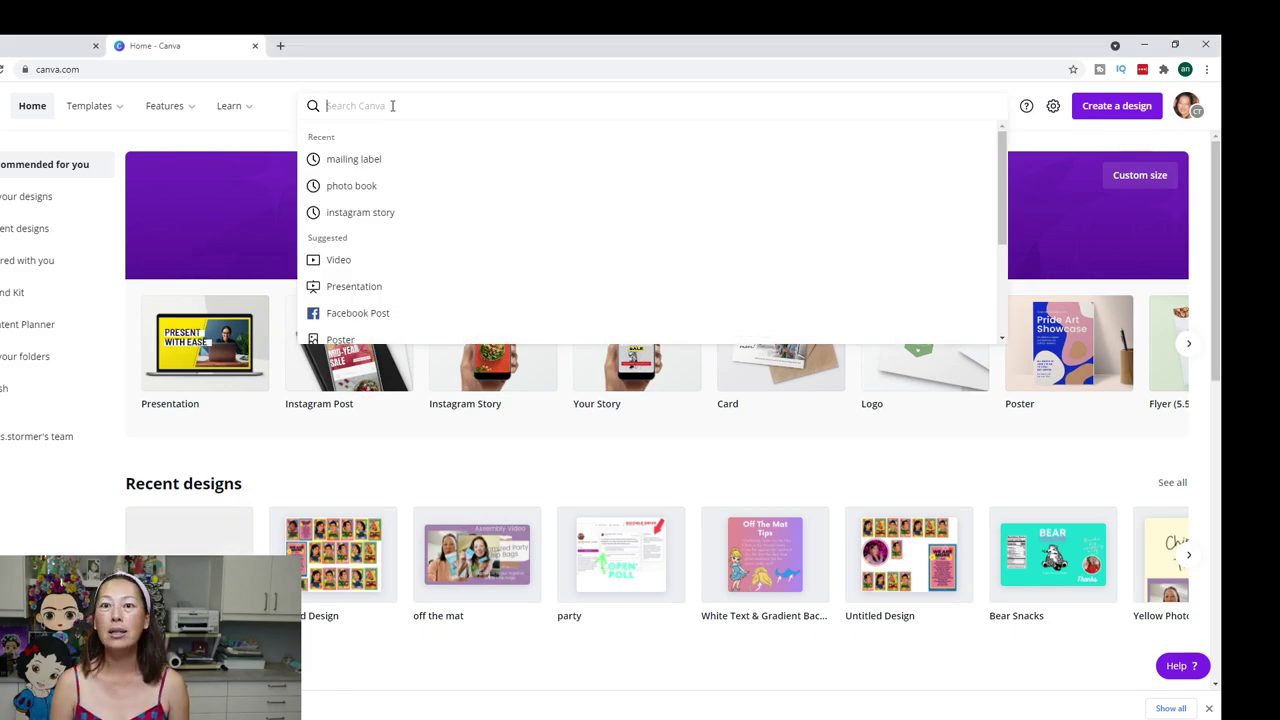
text(summer)
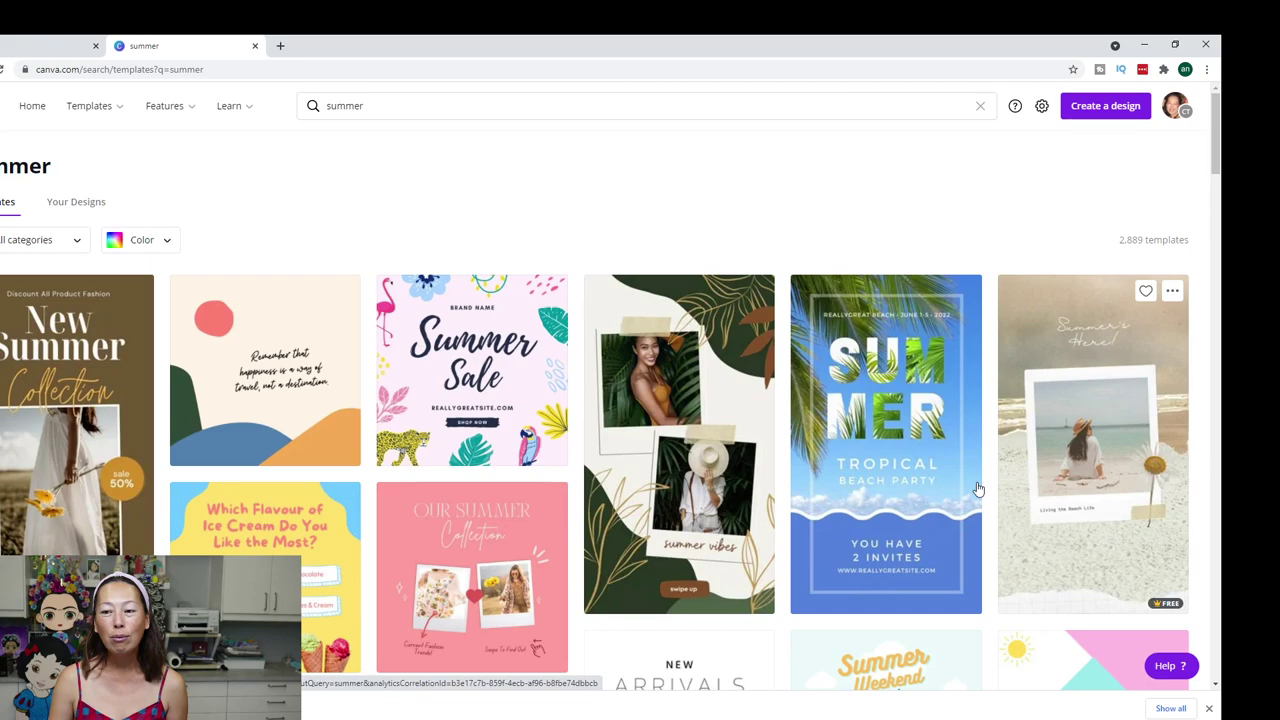
scroll(978, 489, down, 2)
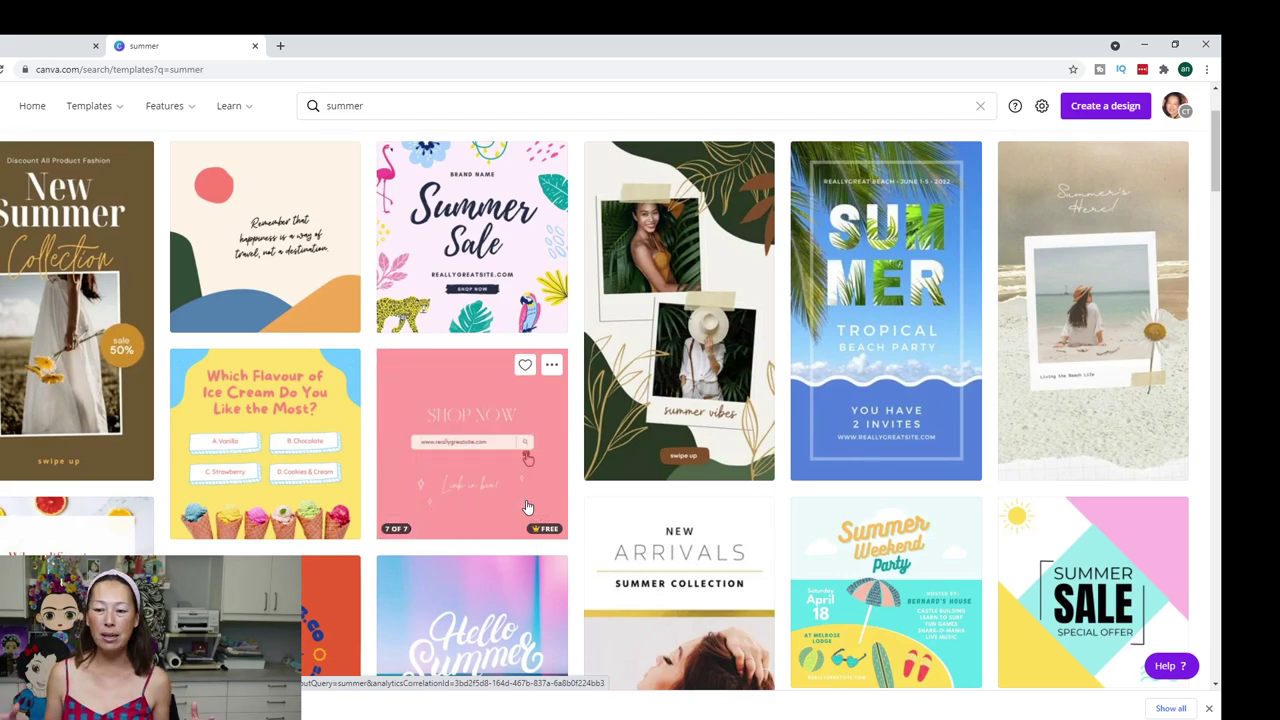
scroll(594, 308, down, 1)
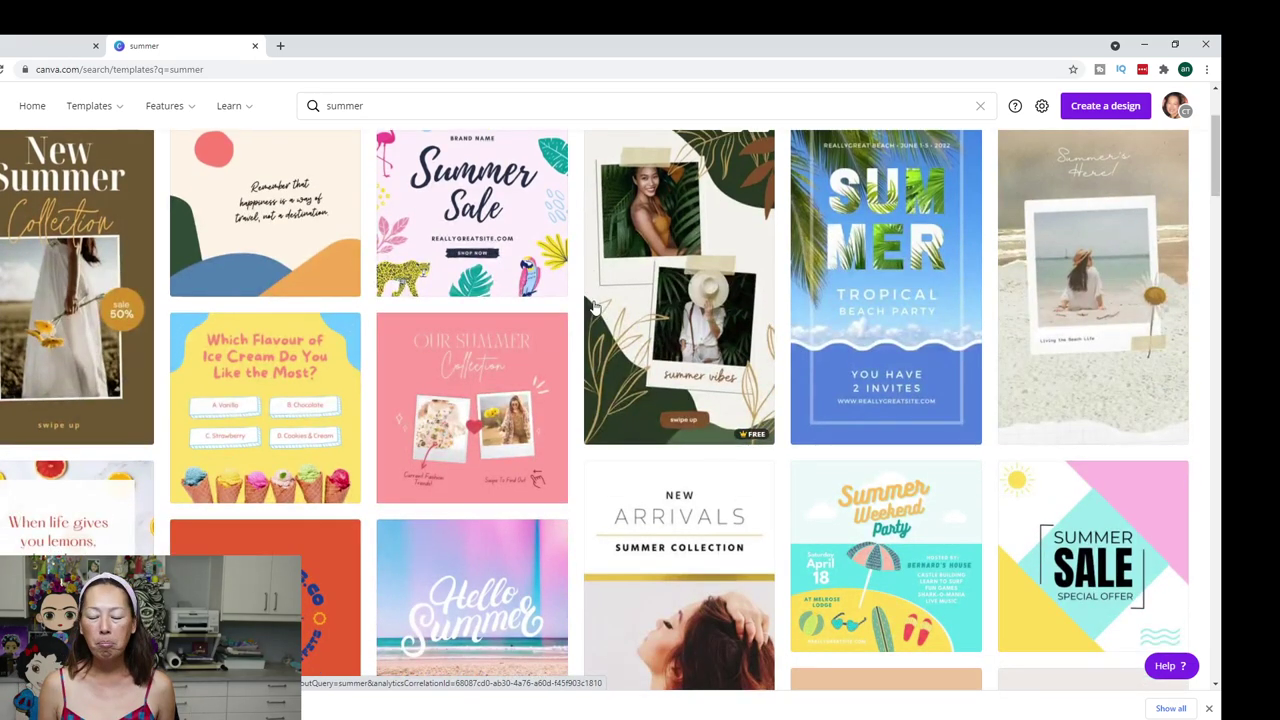
scroll(888, 410, down, 2)
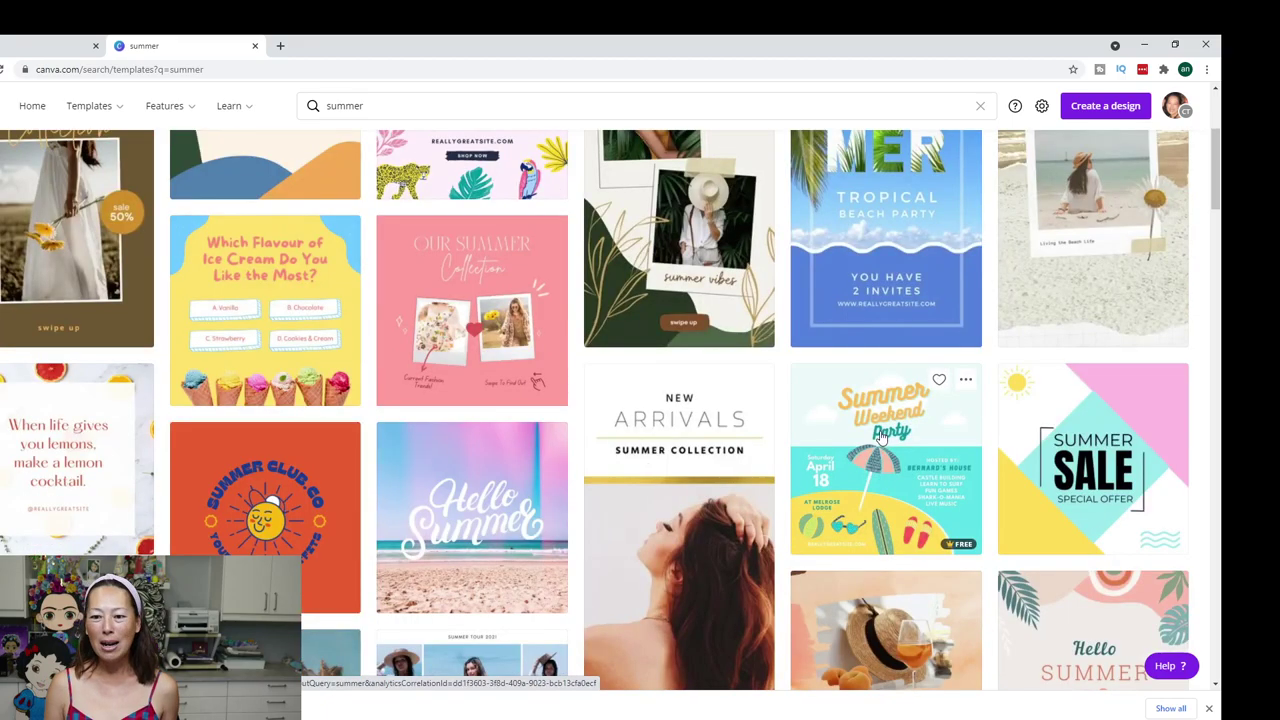
scroll(680, 447, down, 10)
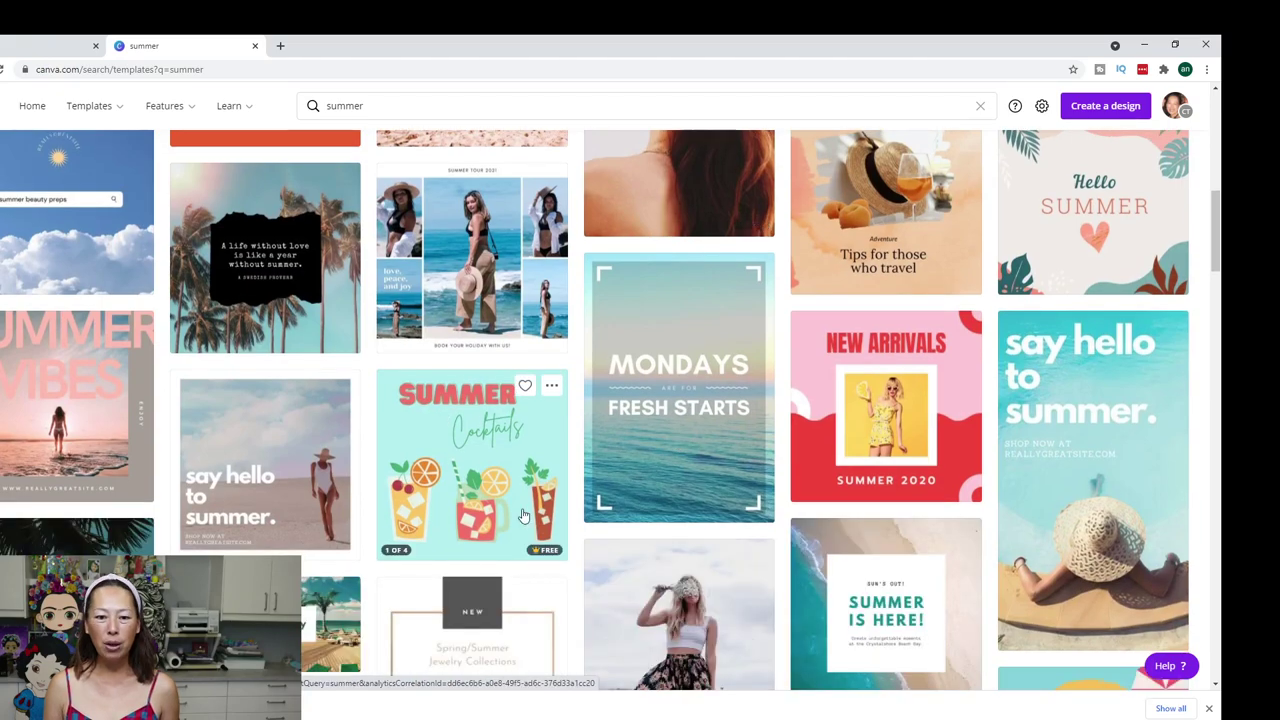
scroll(537, 486, up, 7)
scroll(551, 458, up, 5)
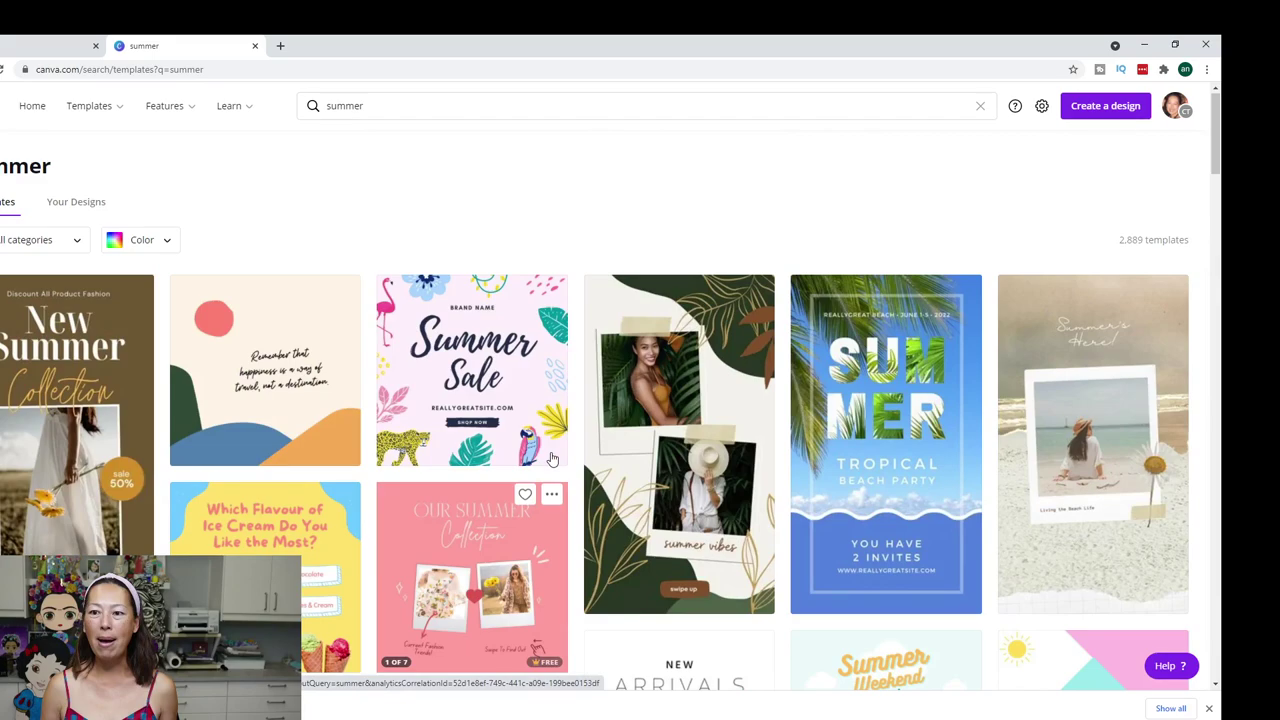
Start a custom-size design, enter 11 by 8.5 as its dimensions and switch the unit to inches
click(1113, 109)
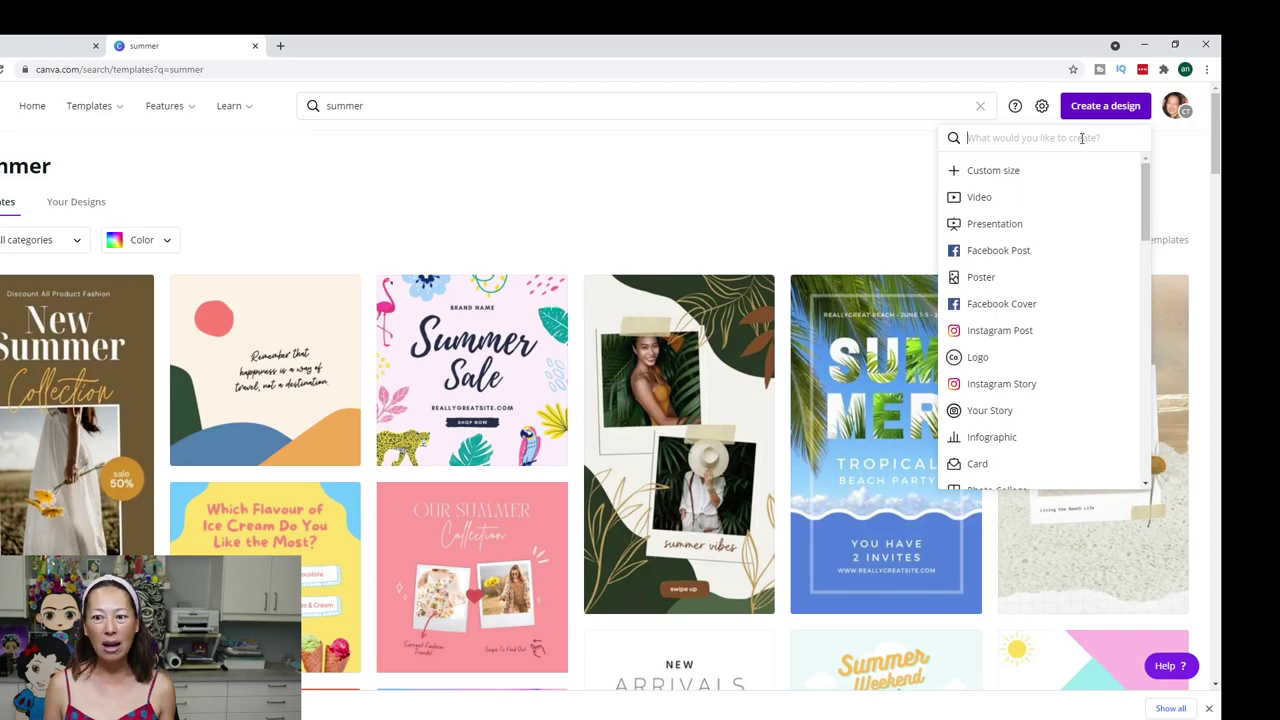
click(1004, 176)
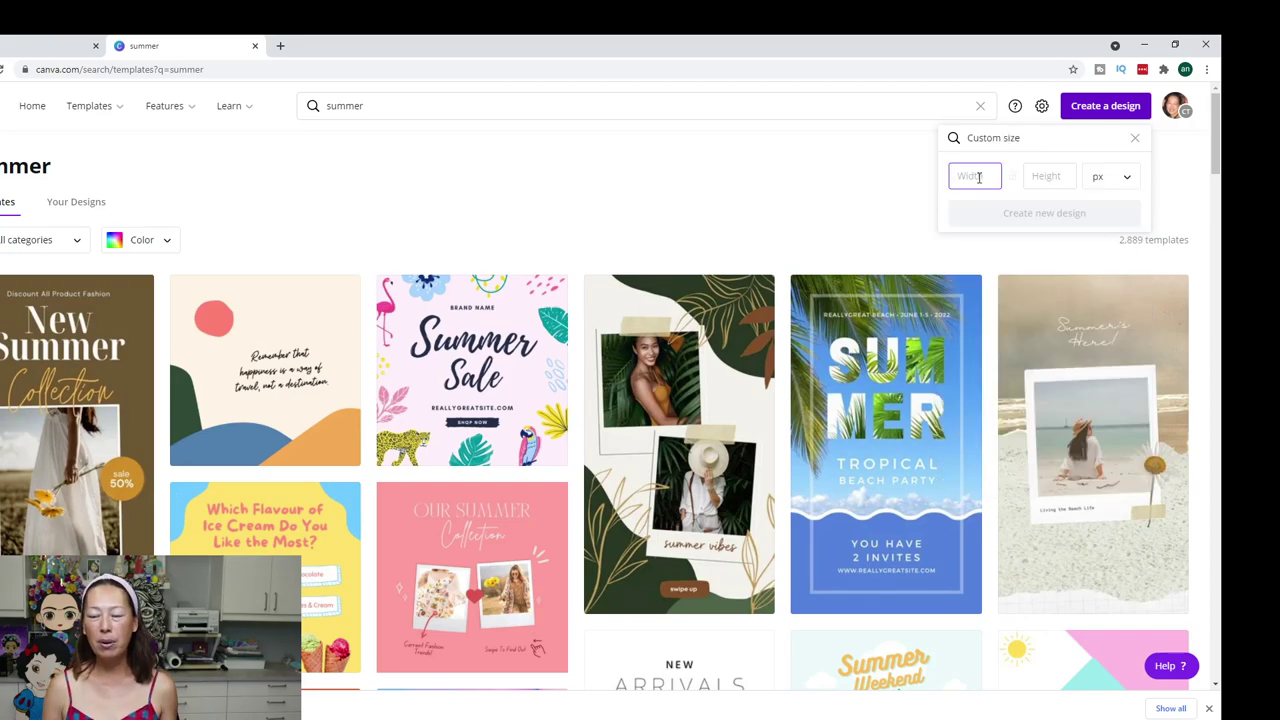
text(11)
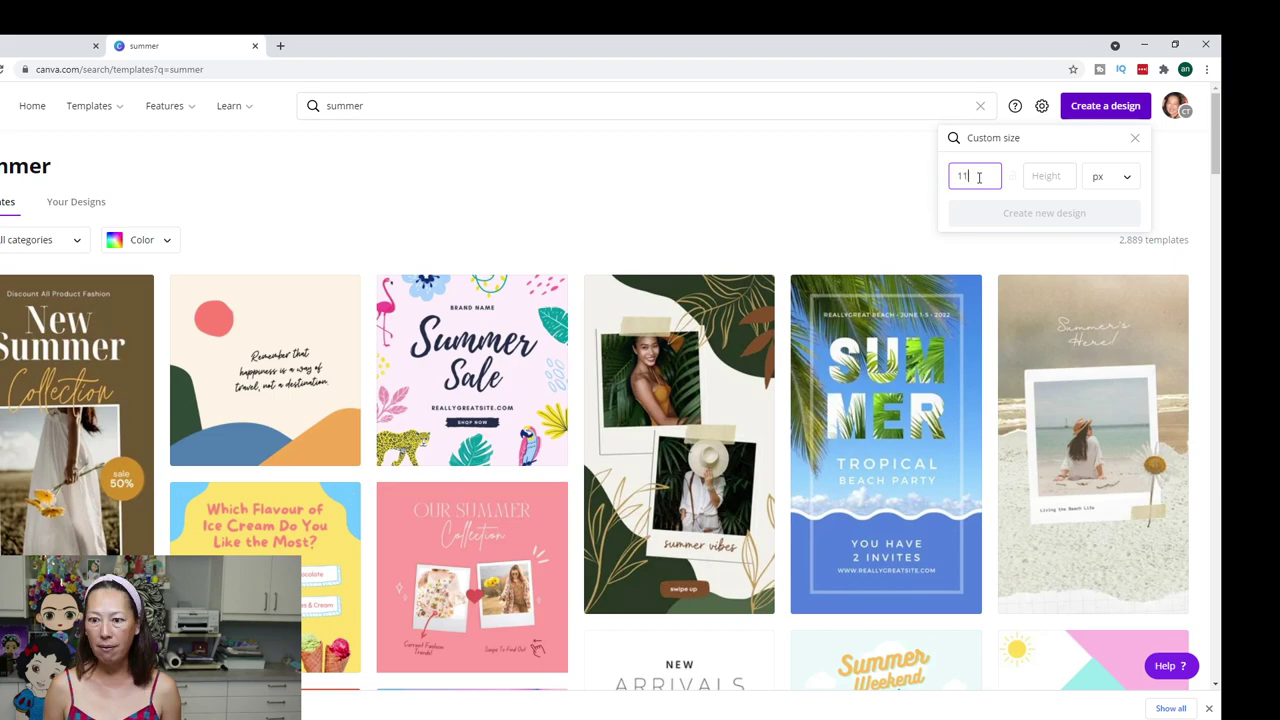
key(Tab)
text(8.5)
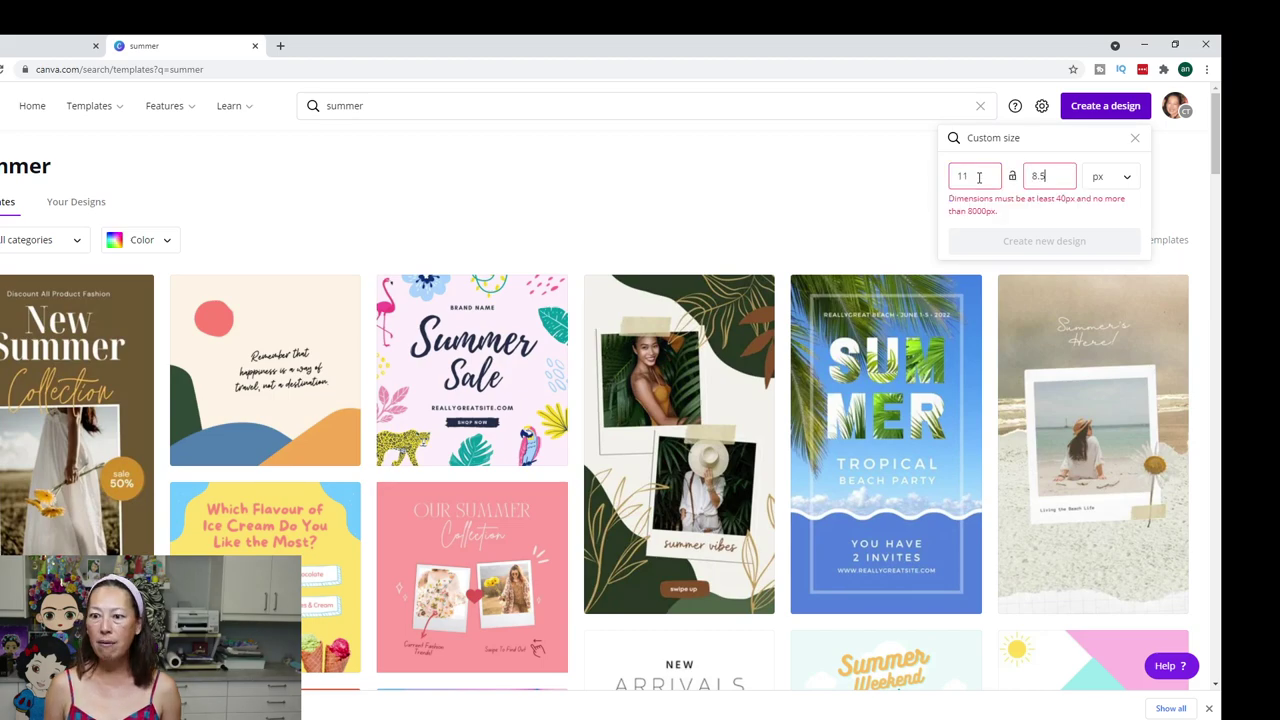
click(1126, 178)
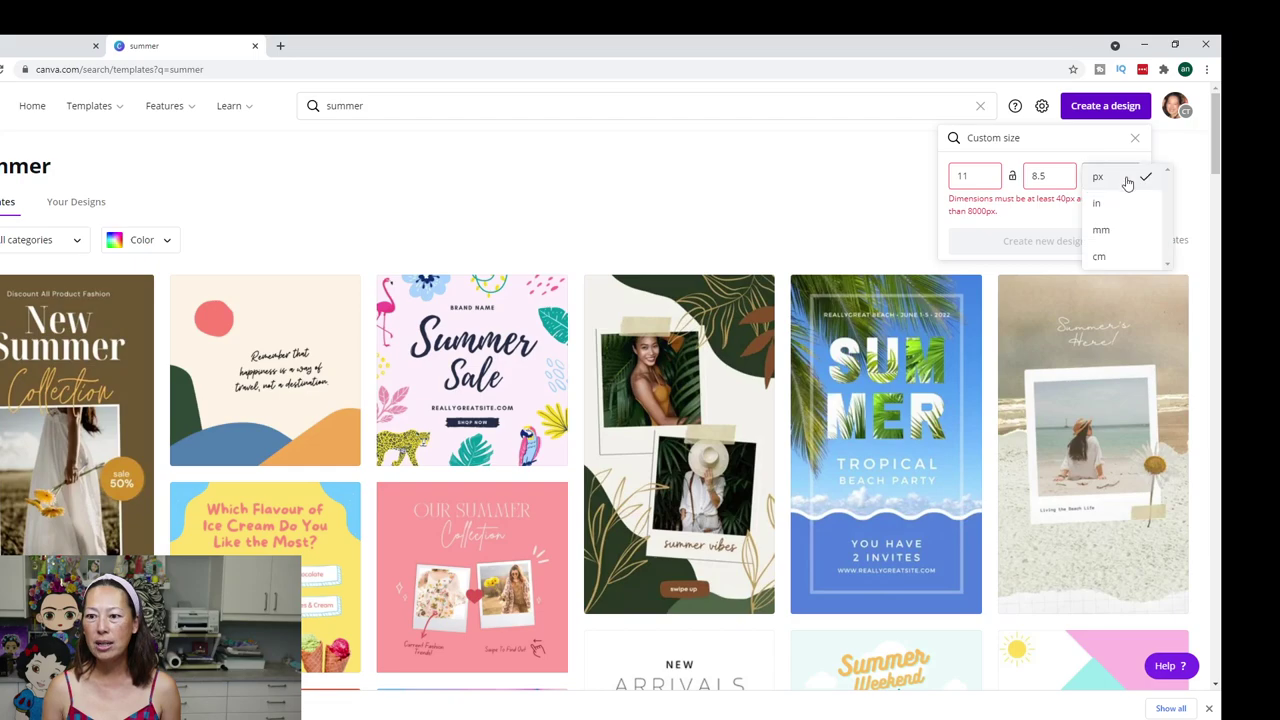
click(1110, 203)
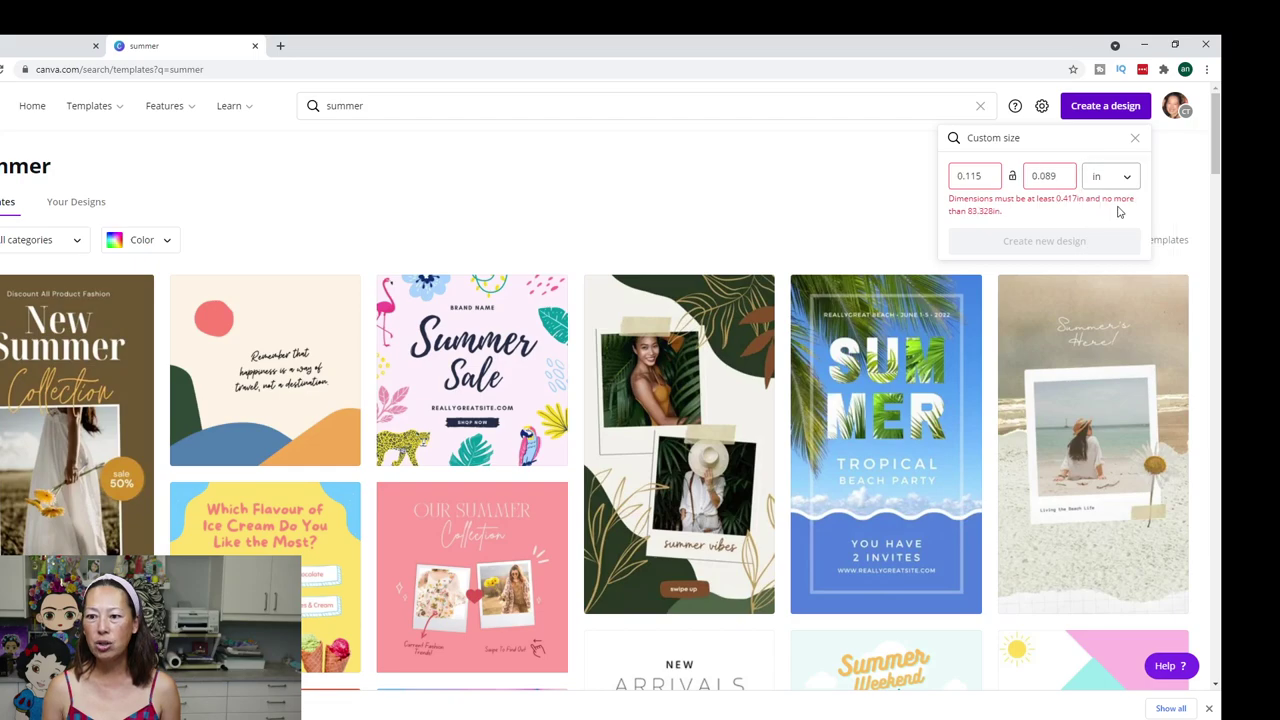
Set the custom size to 11 in wide by 8.5 in high and create the new design
click(990, 175)
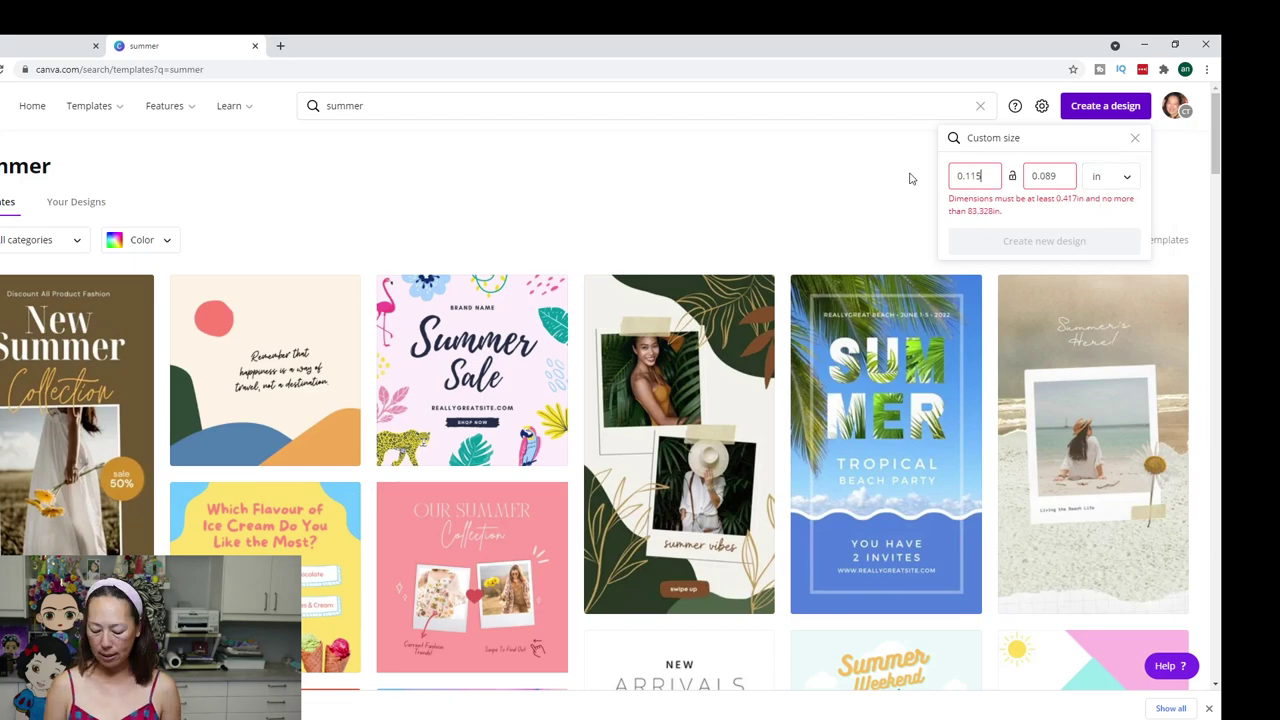
key(BackSpace)
key(BackSpace)
key(BackSpace)
key(BackSpace)
key(BackSpace)
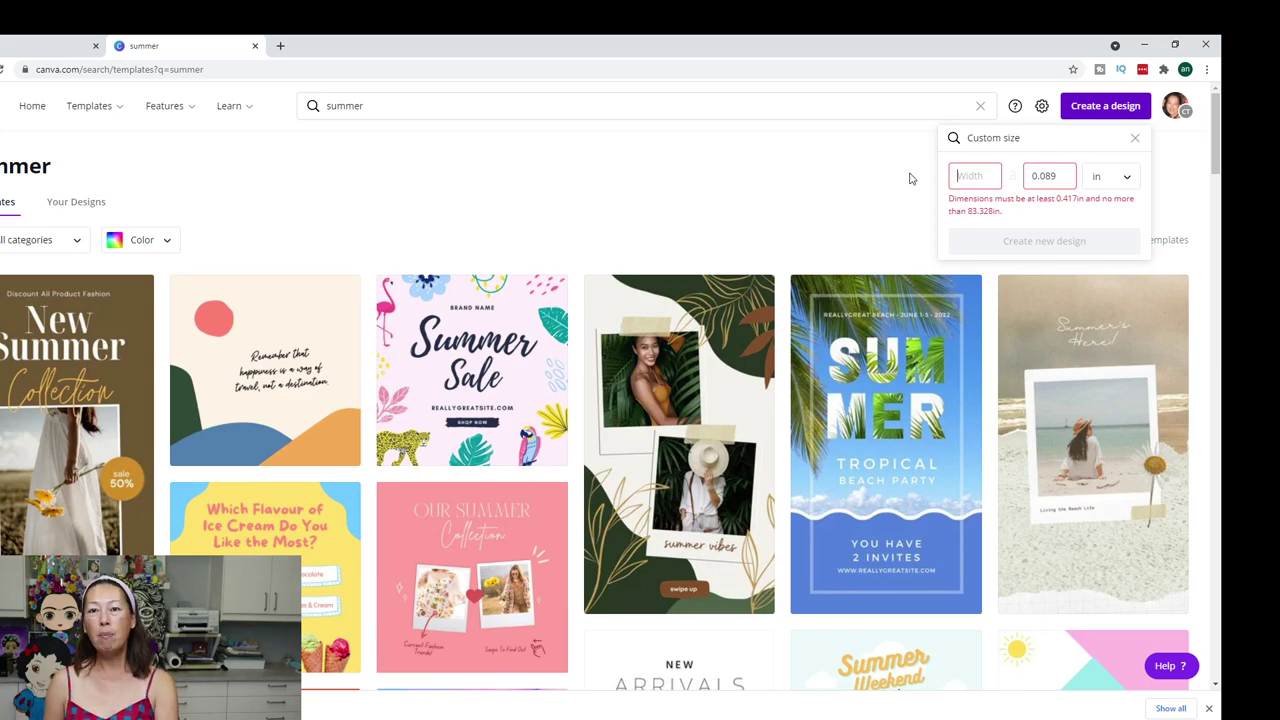
text(11)
key(Tab)
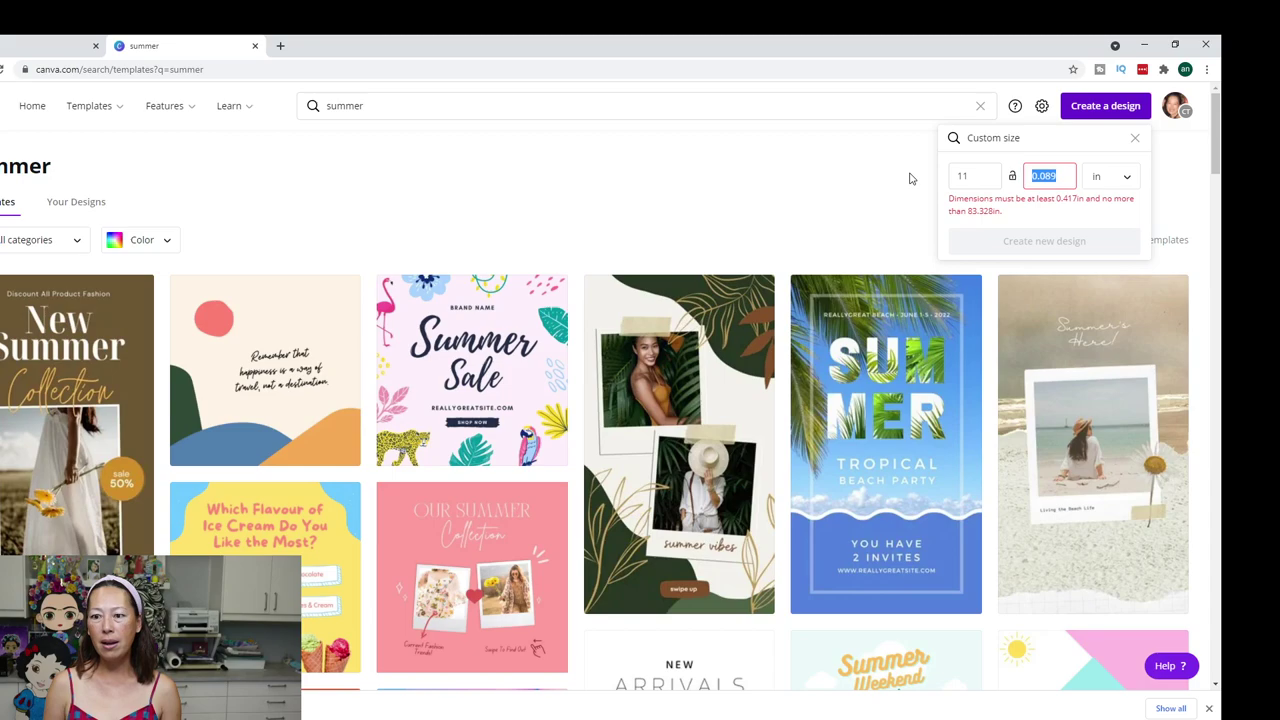
text(8.5)
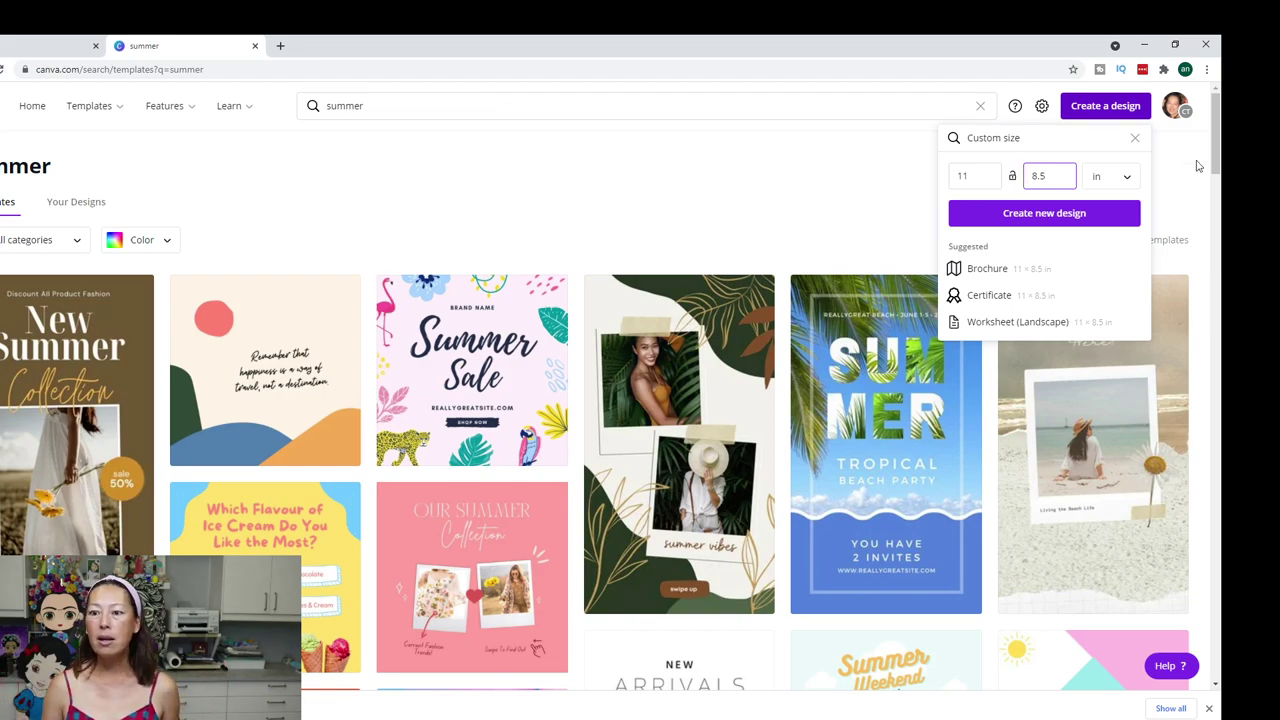
click(1058, 216)
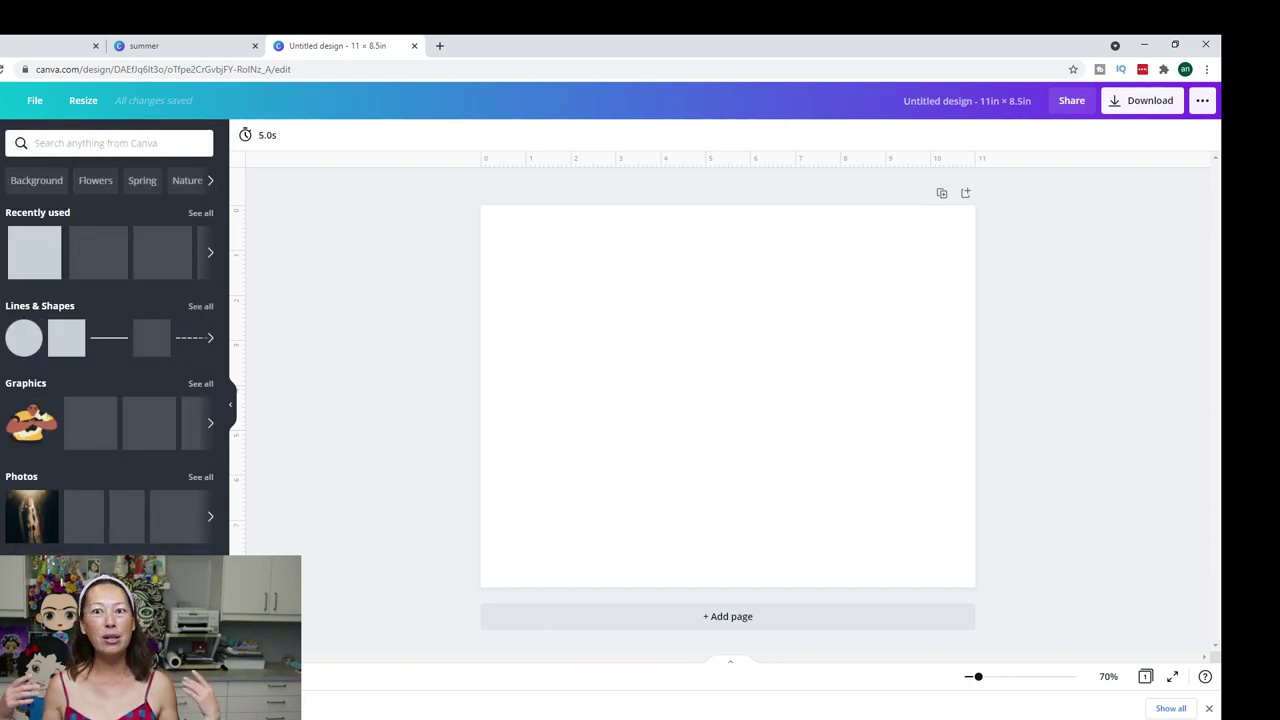
Add a square to the blank page and move it close to the left edge, about 1 in below the top
click(25, 253)
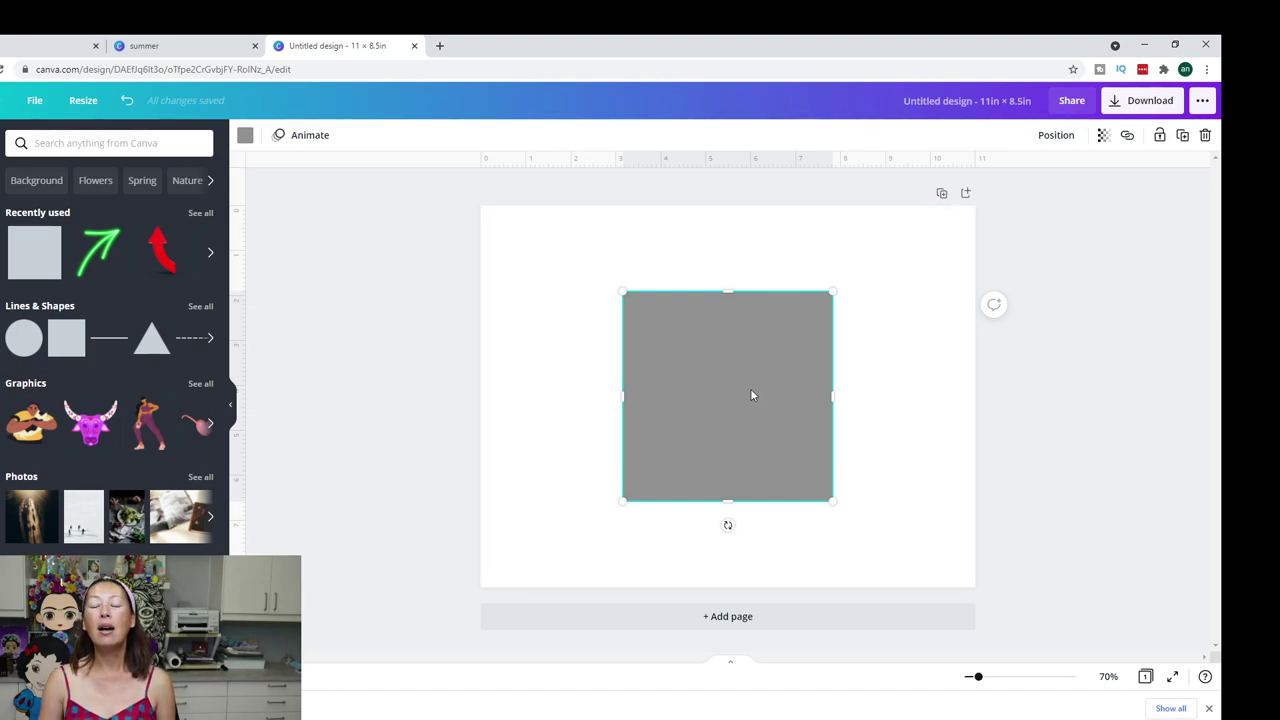
drag(752, 395, 597, 323)
key(Right)
key(Right)
key(Right)
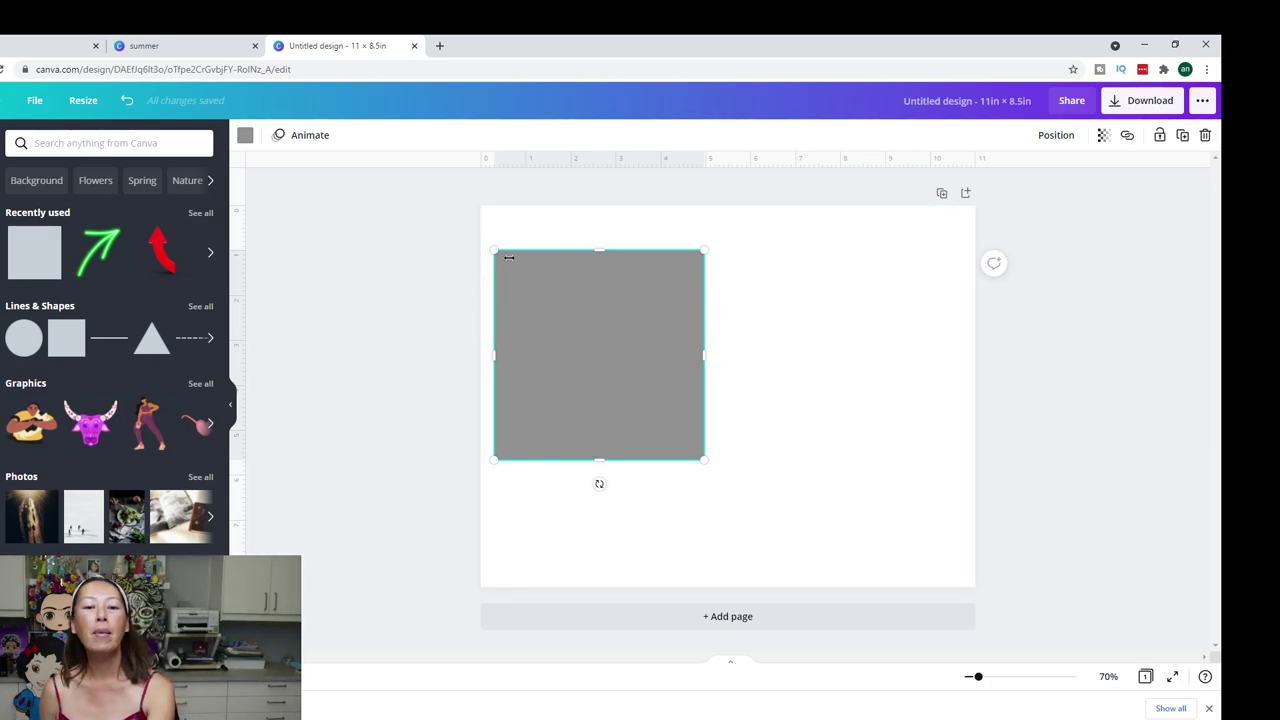
Stretch the gray square into a rectangle about 10.5 in wide and 6.5 in high, spanning nearly the full page width
drag(600, 463, 591, 546)
drag(707, 397, 967, 400)
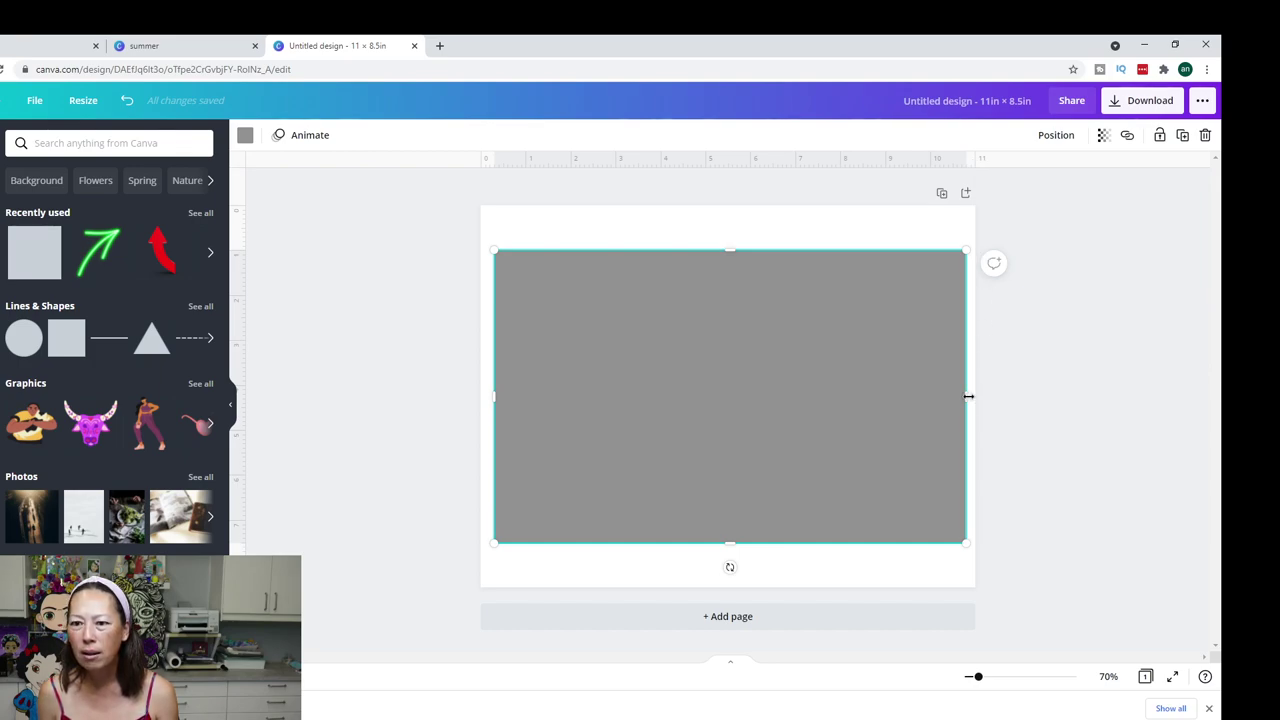
drag(964, 396, 968, 396)
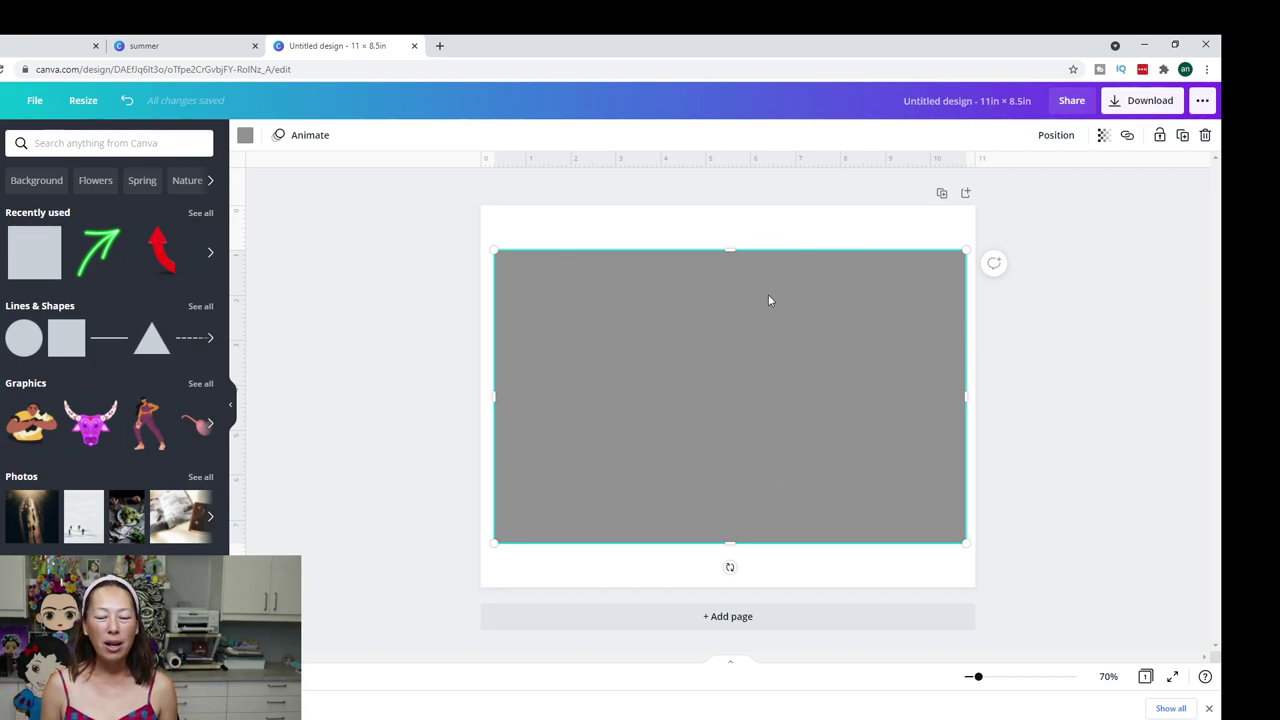
Recolor the rectangle with the light turquoise from the default colors
click(245, 137)
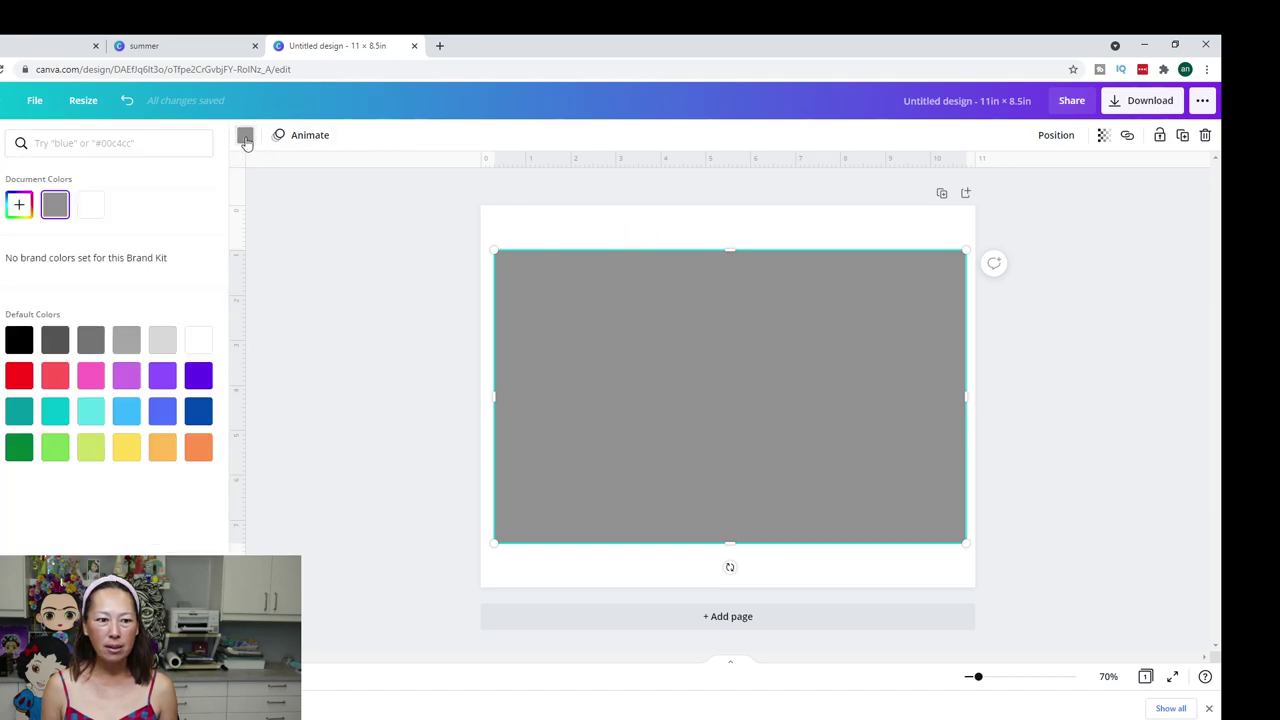
click(91, 414)
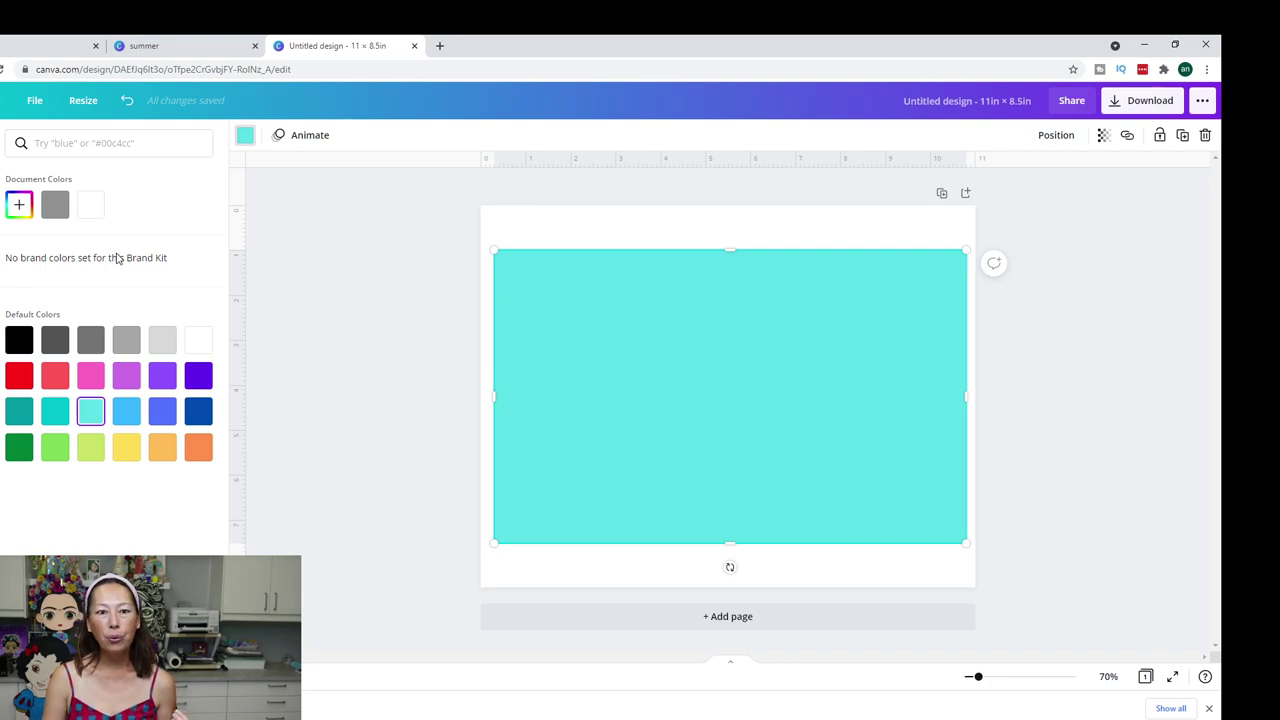
click(328, 258)
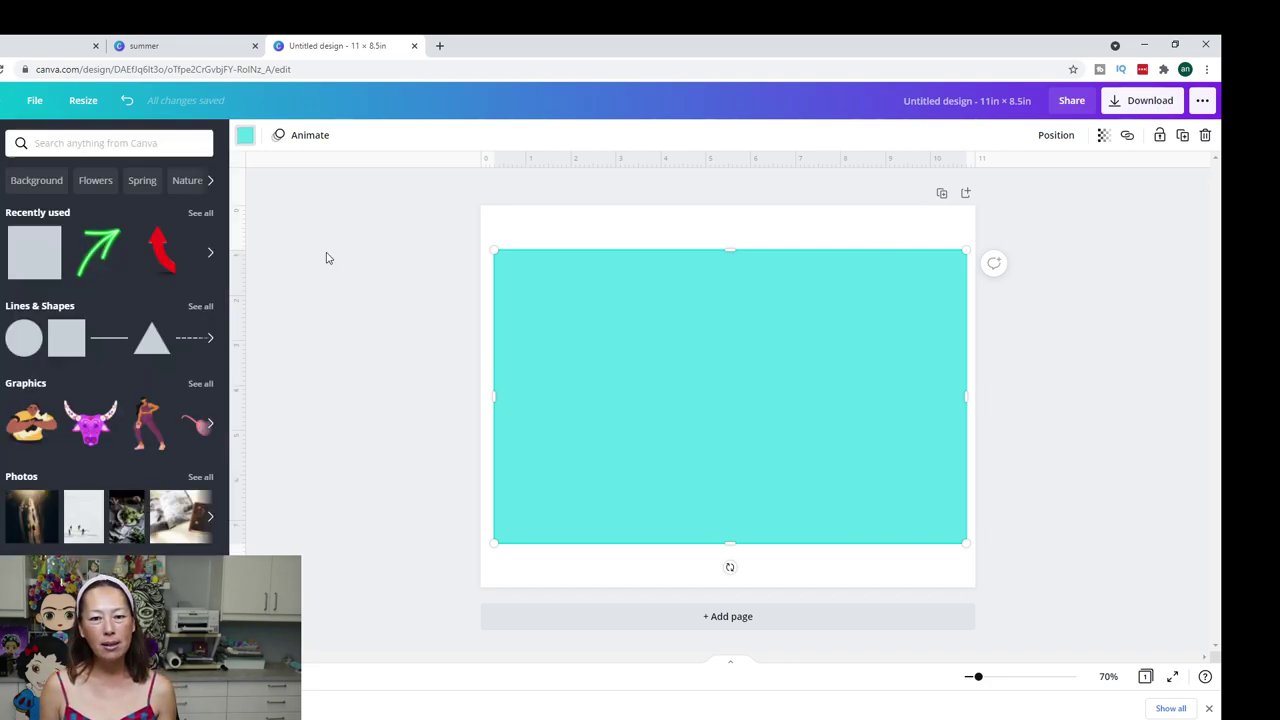
Search Google for "hello kitty images" in a new browser tab
click(438, 47)
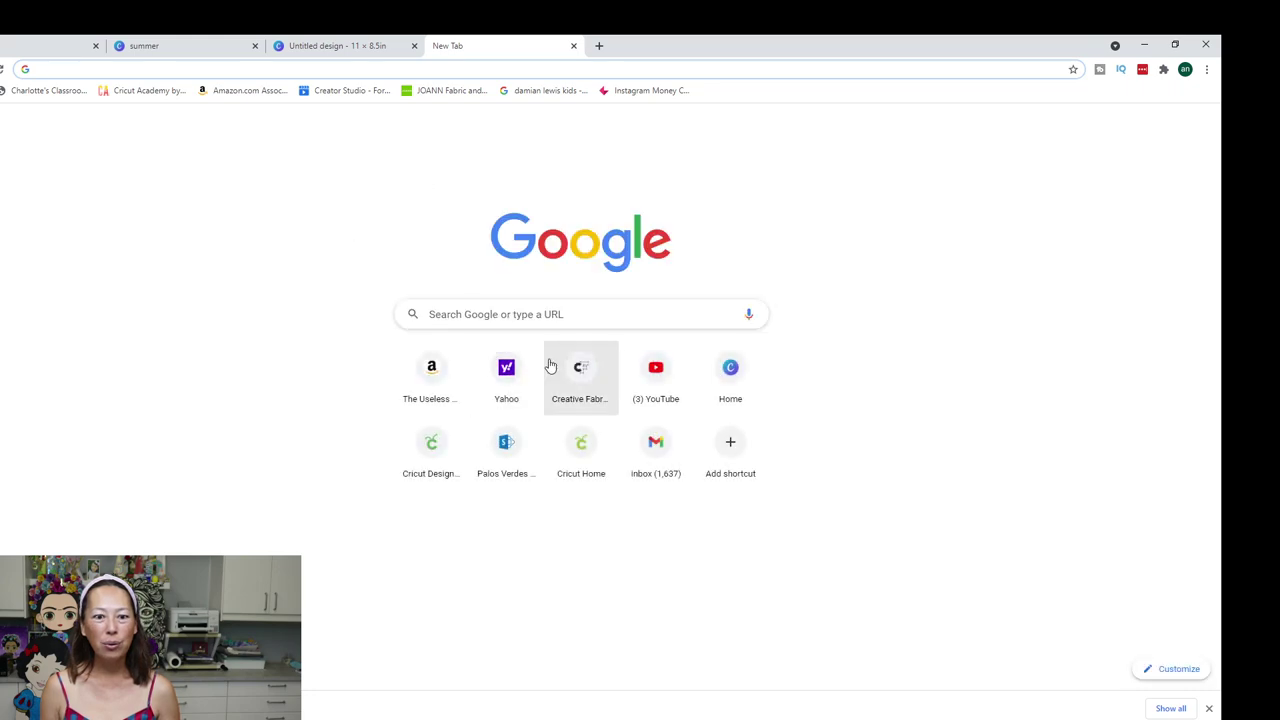
click(563, 307)
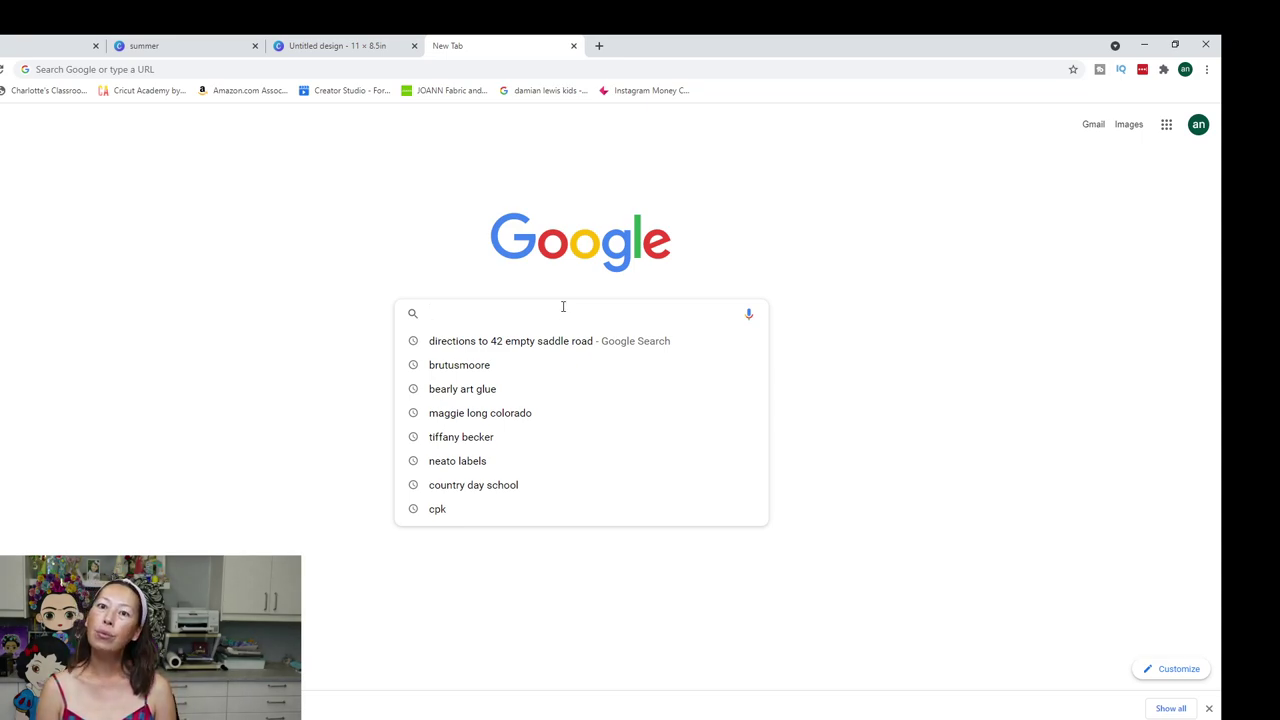
text(hello k)
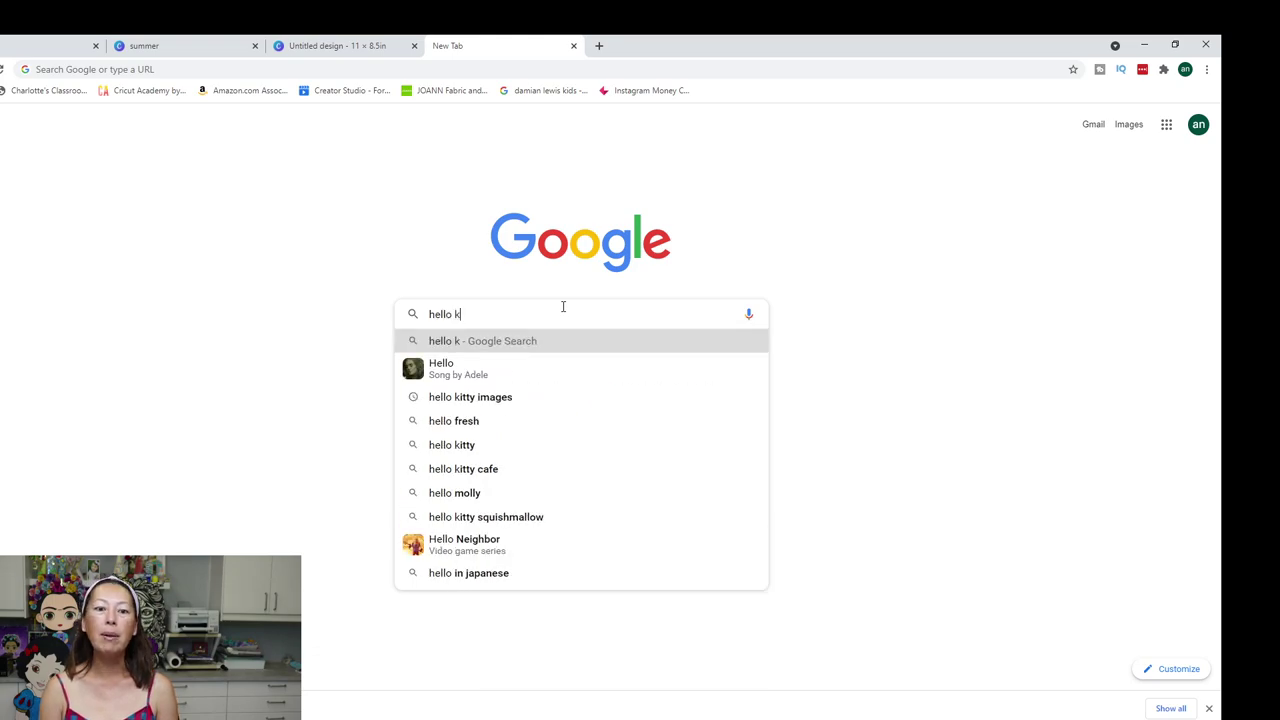
text(itty images)
key(Return)
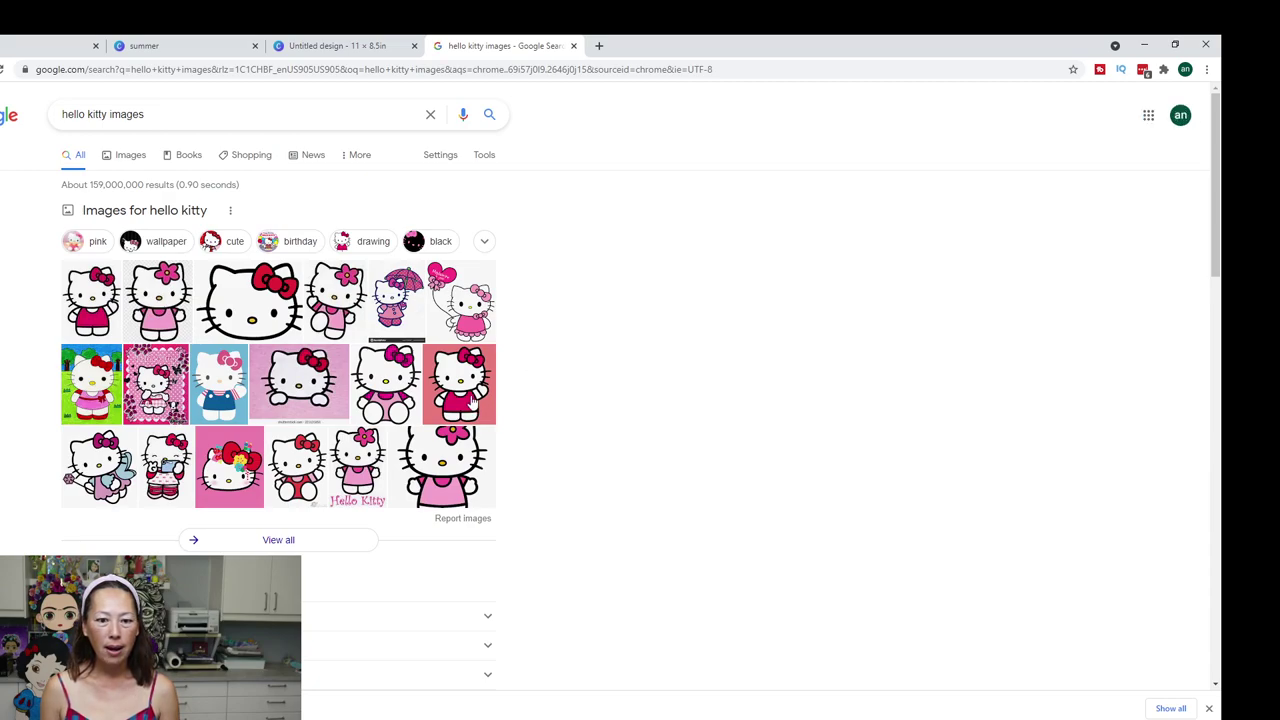
Open the image results and enlarge the waving Hello Kitty picture with the coral-red background
click(472, 404)
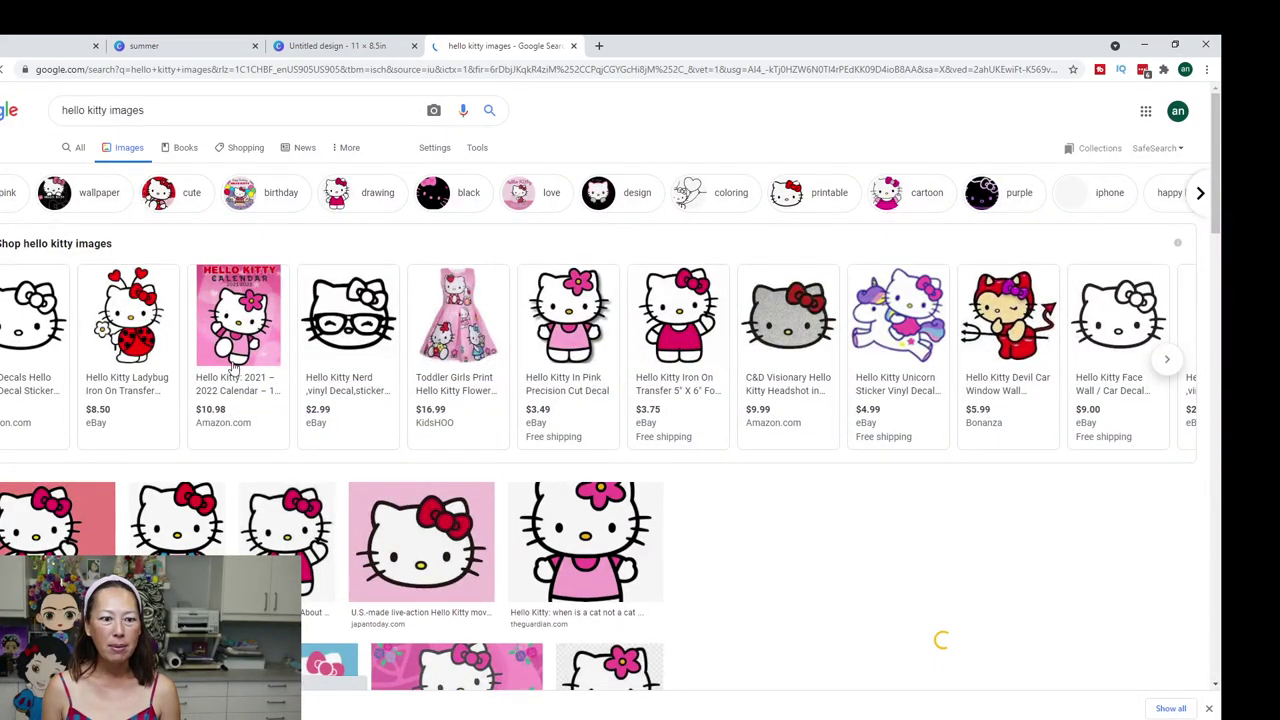
scroll(432, 482, down, 2)
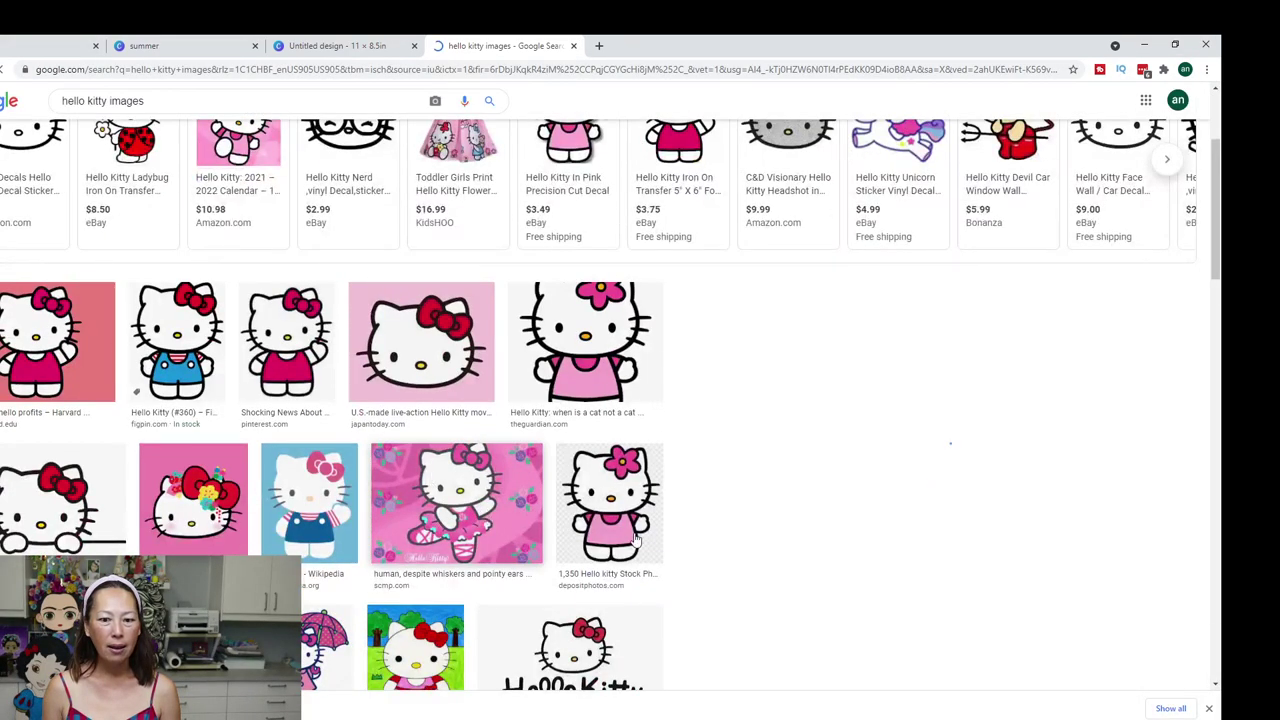
scroll(452, 543, down, 2)
click(57, 185)
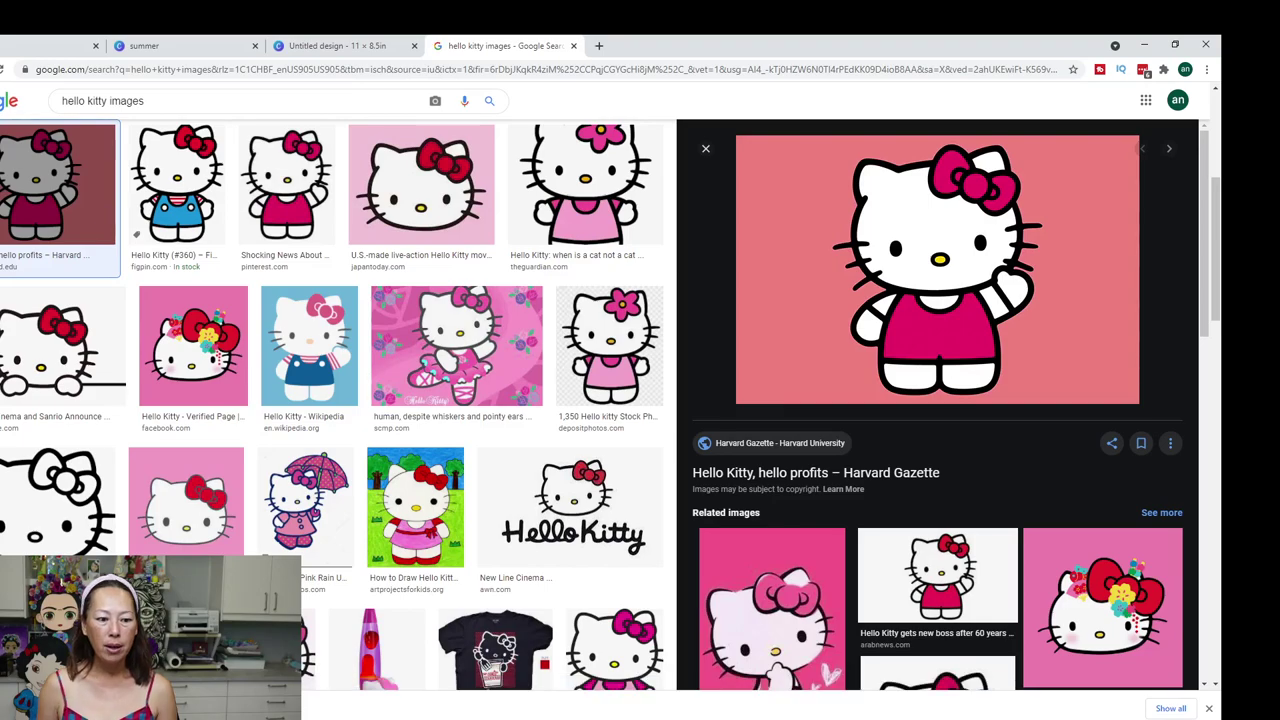
Find and open the Windows Snipping Tool over the enlarged Hello Kitty picture
key(super)
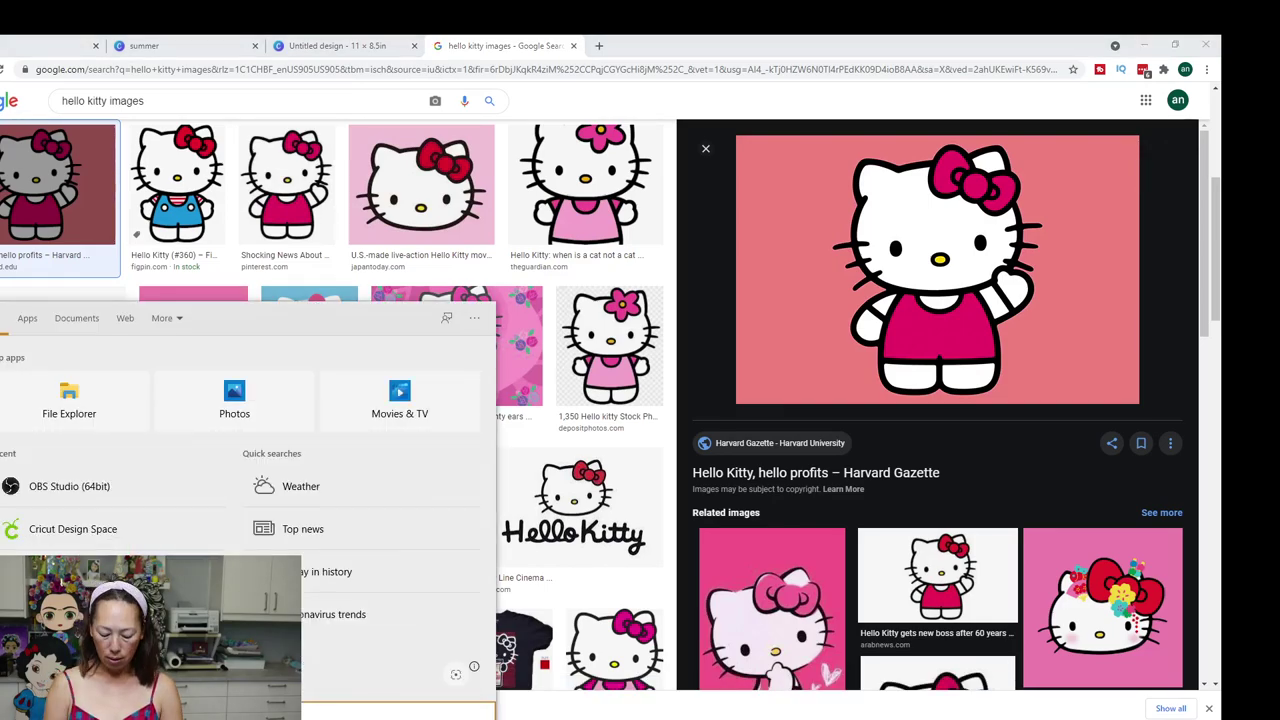
text(sni)
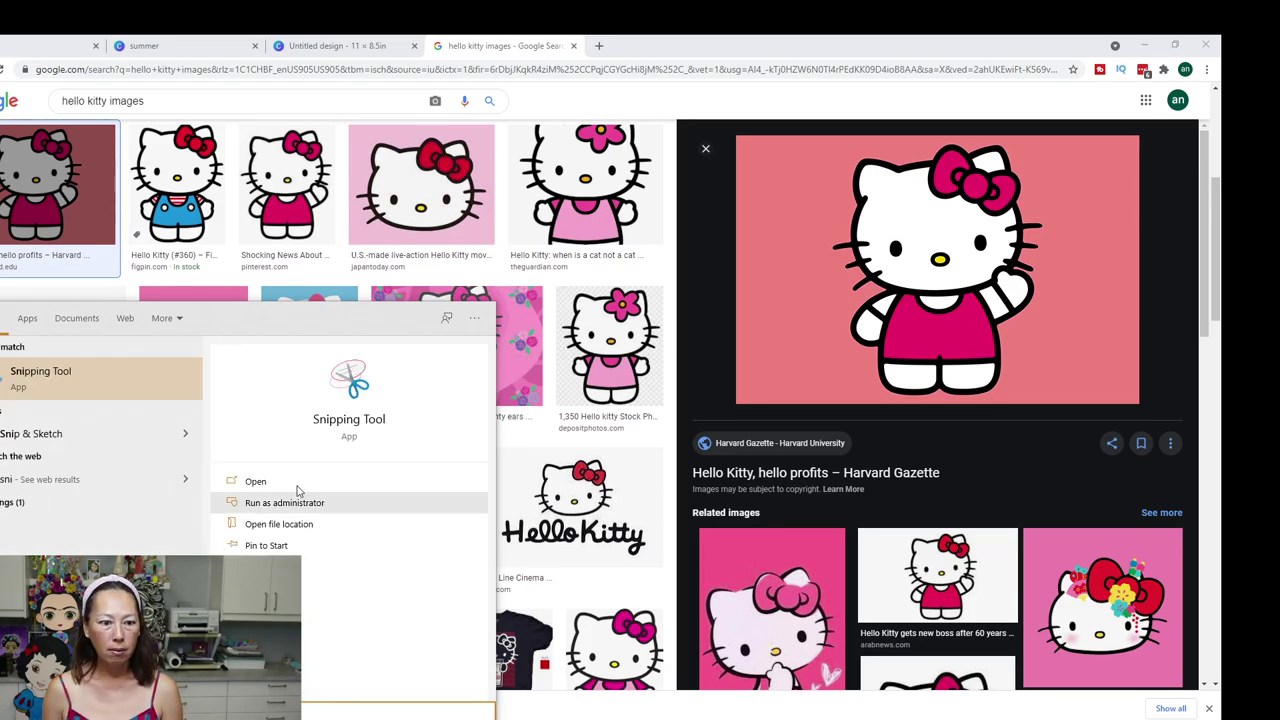
click(296, 482)
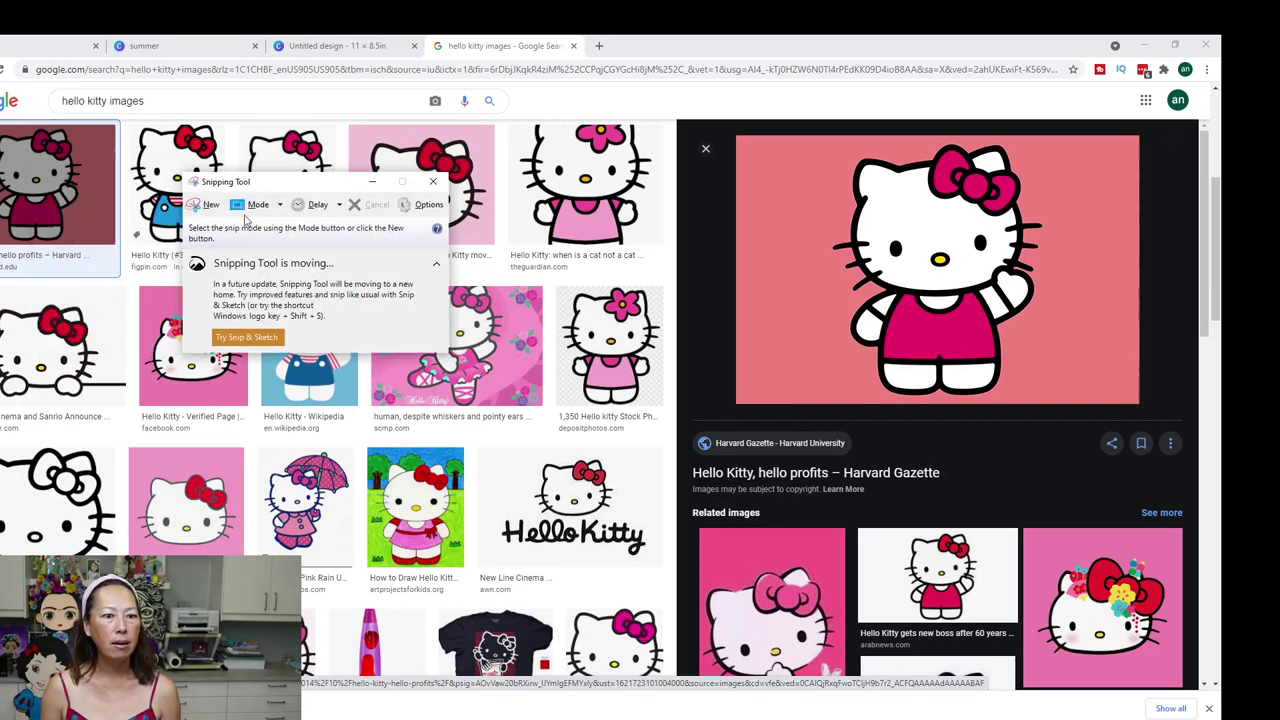
Snip the enlarged Hello Kitty picture and save it as the PNG "hello kitty demo 2" in the Pictures folder
click(207, 205)
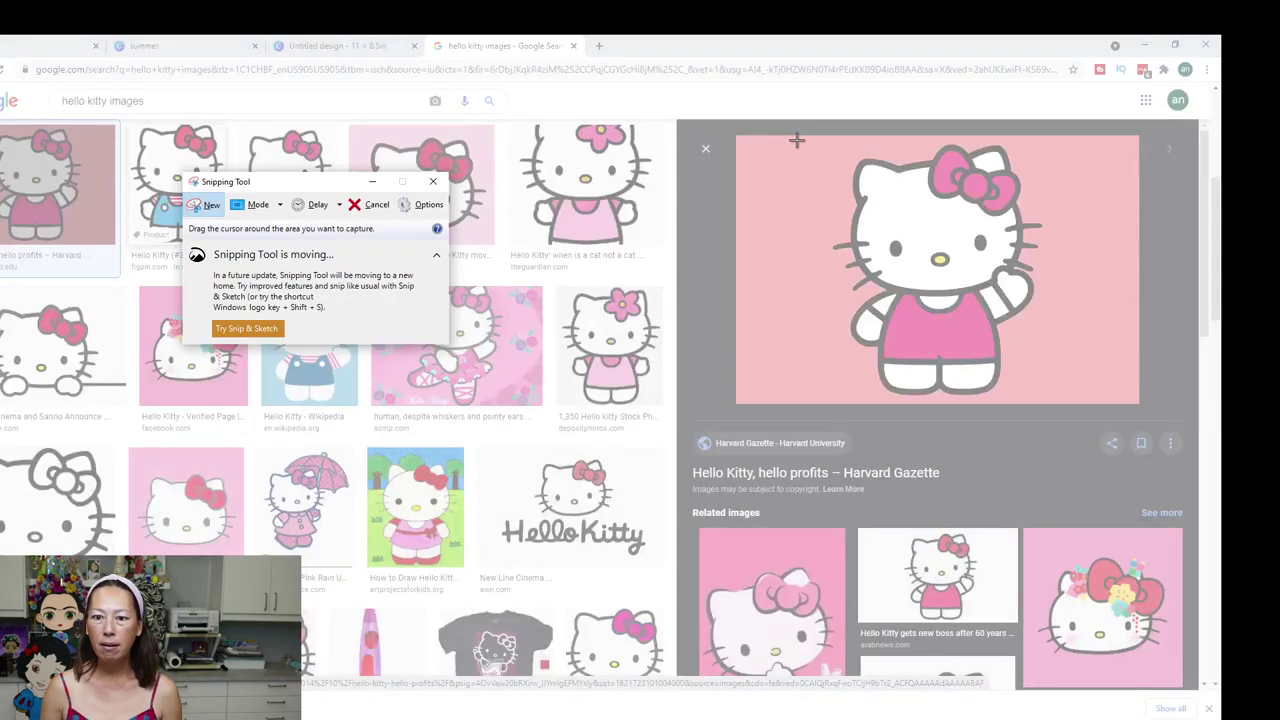
drag(796, 140, 1091, 401)
click(745, 62)
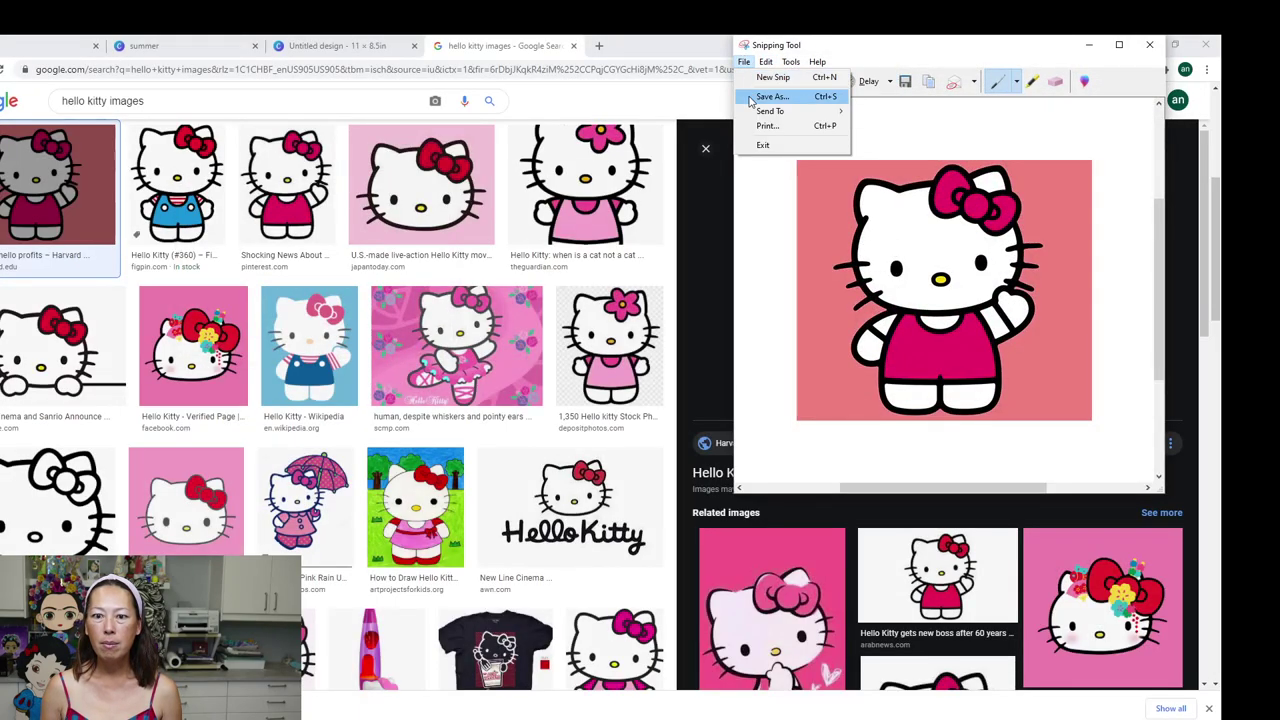
click(772, 96)
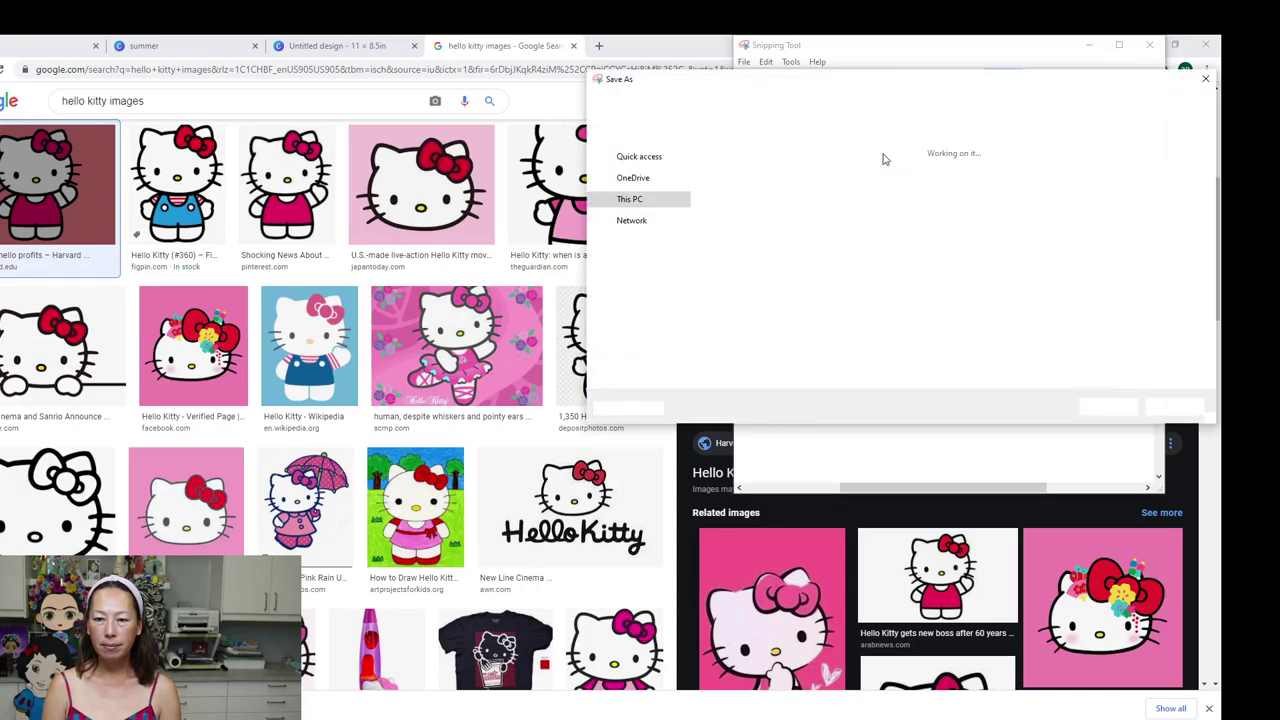
text(hell)
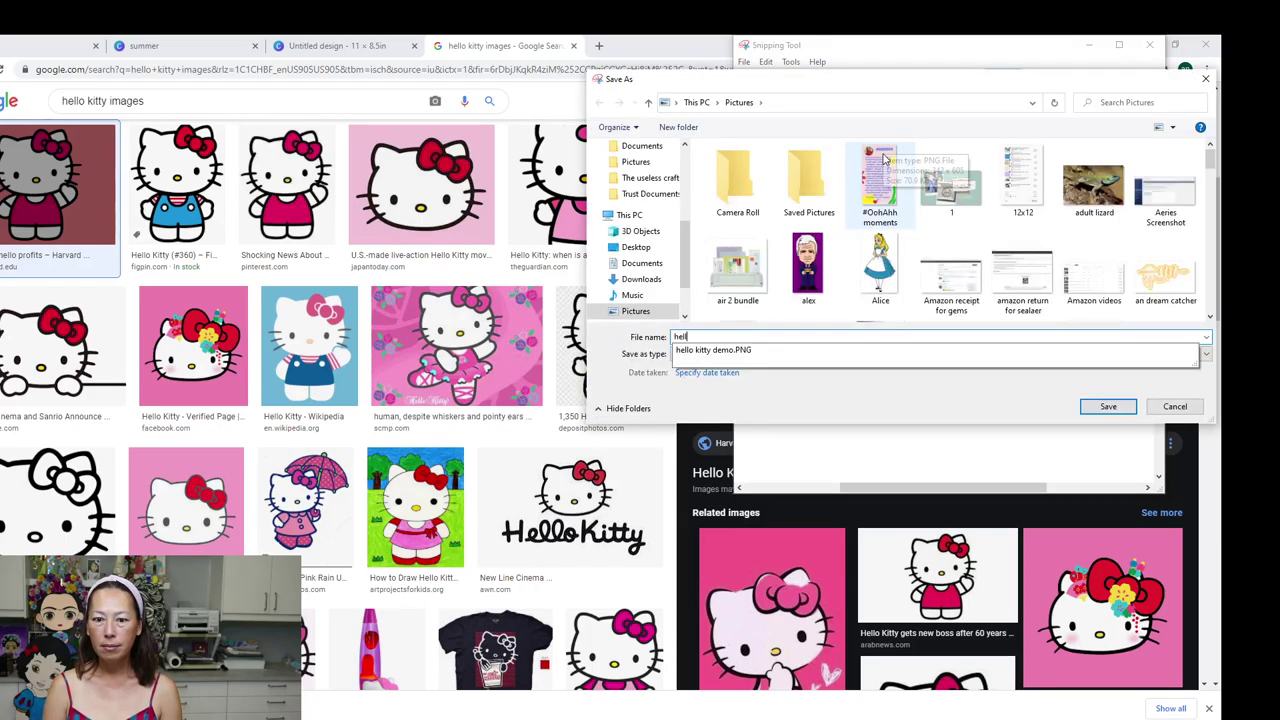
text(o kitty demo 2)
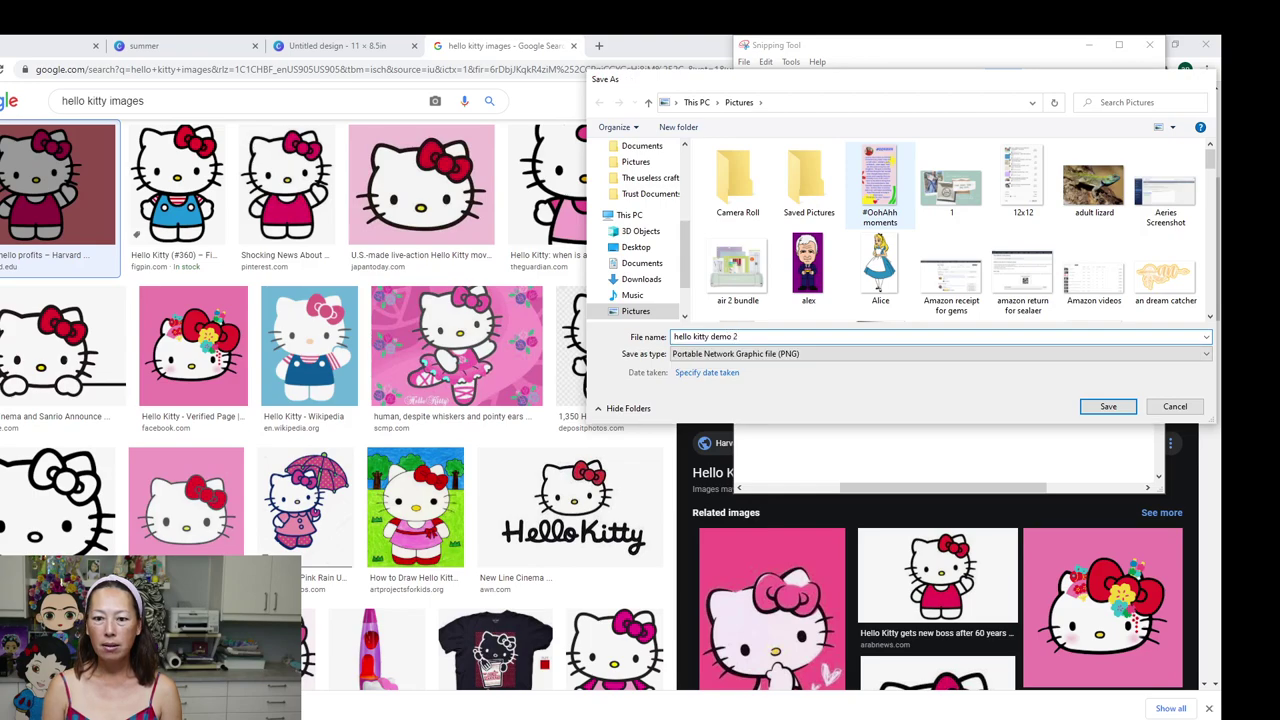
key(Return)
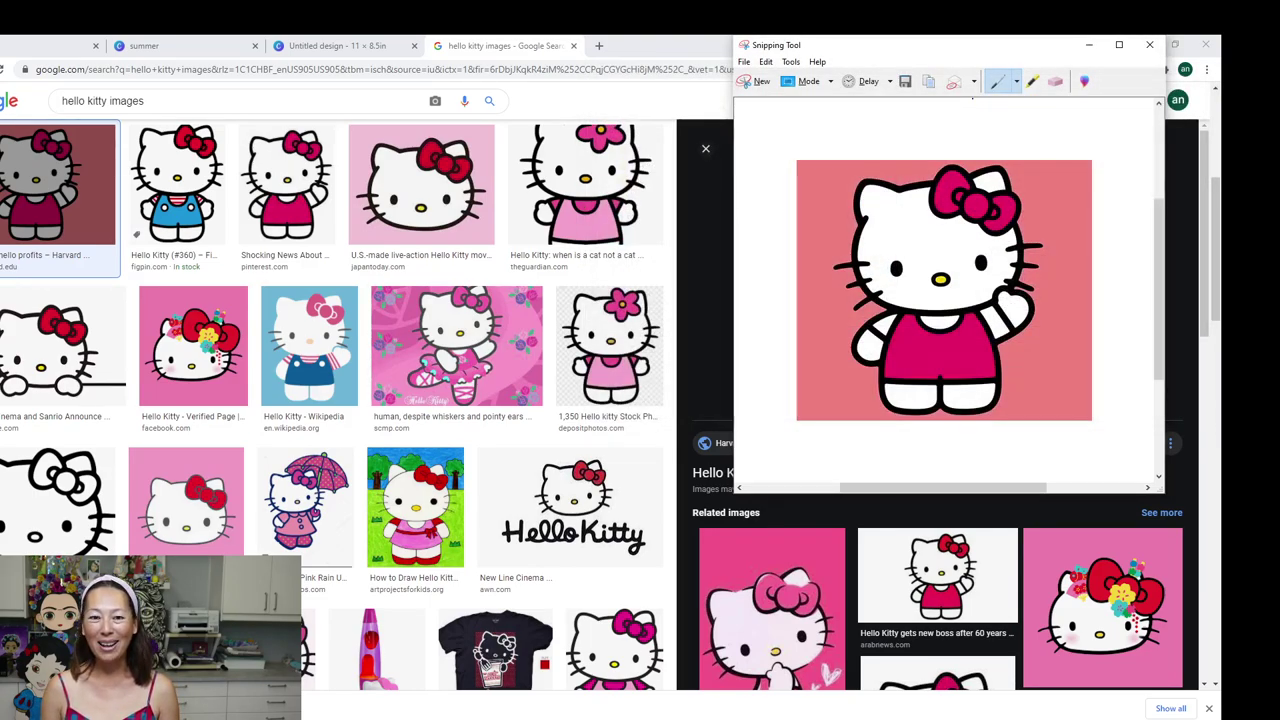
Switch back to the untitled Canva design and upload "hello kitty demo 2" from the device's Pictures folder
click(345, 50)
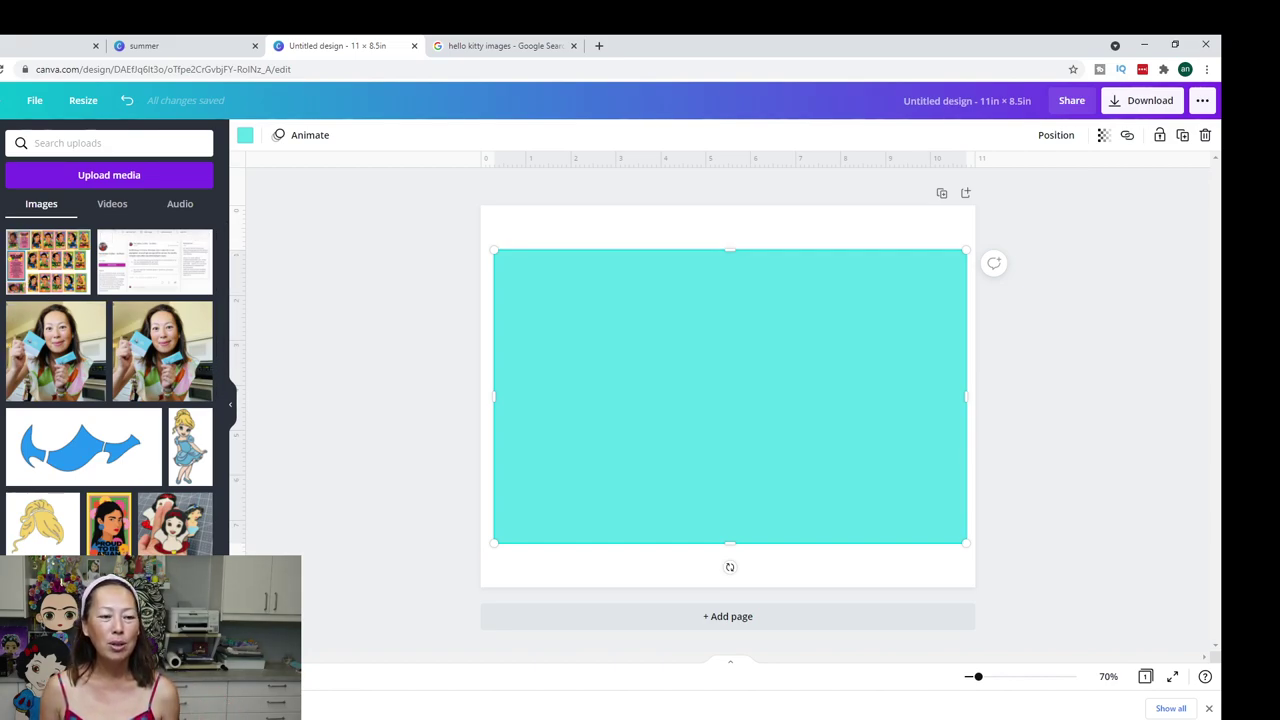
click(106, 178)
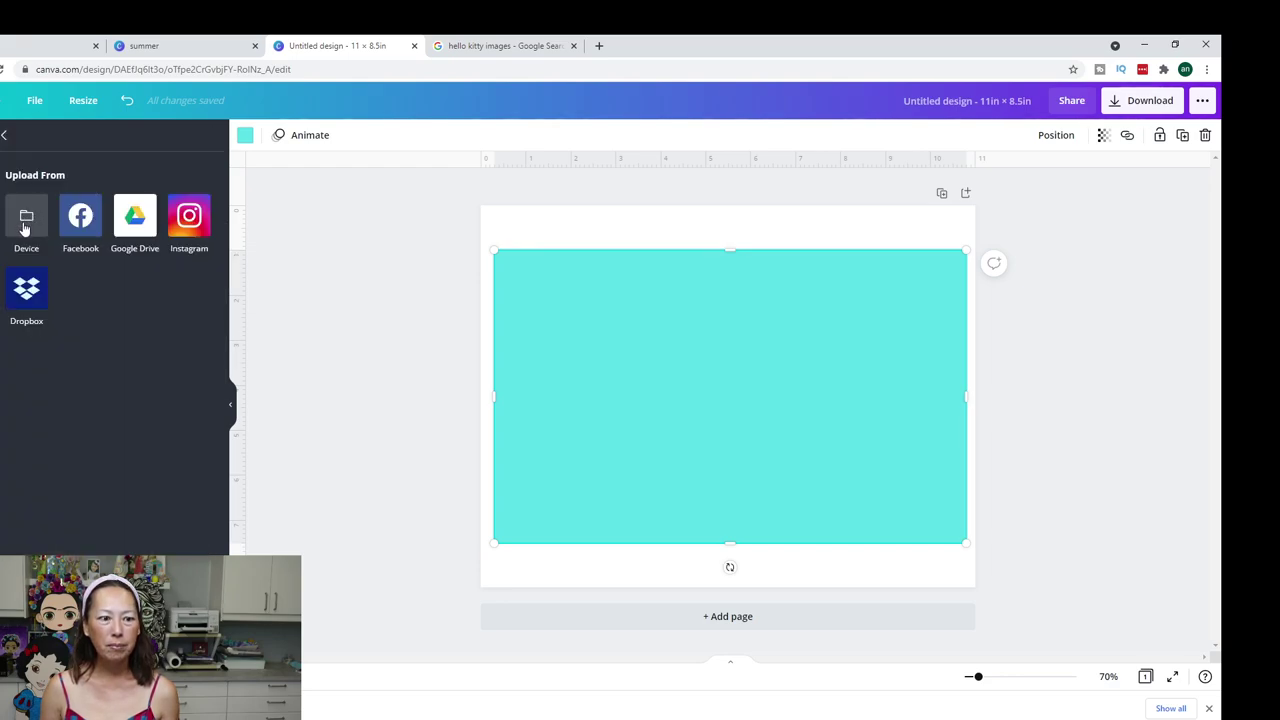
click(26, 225)
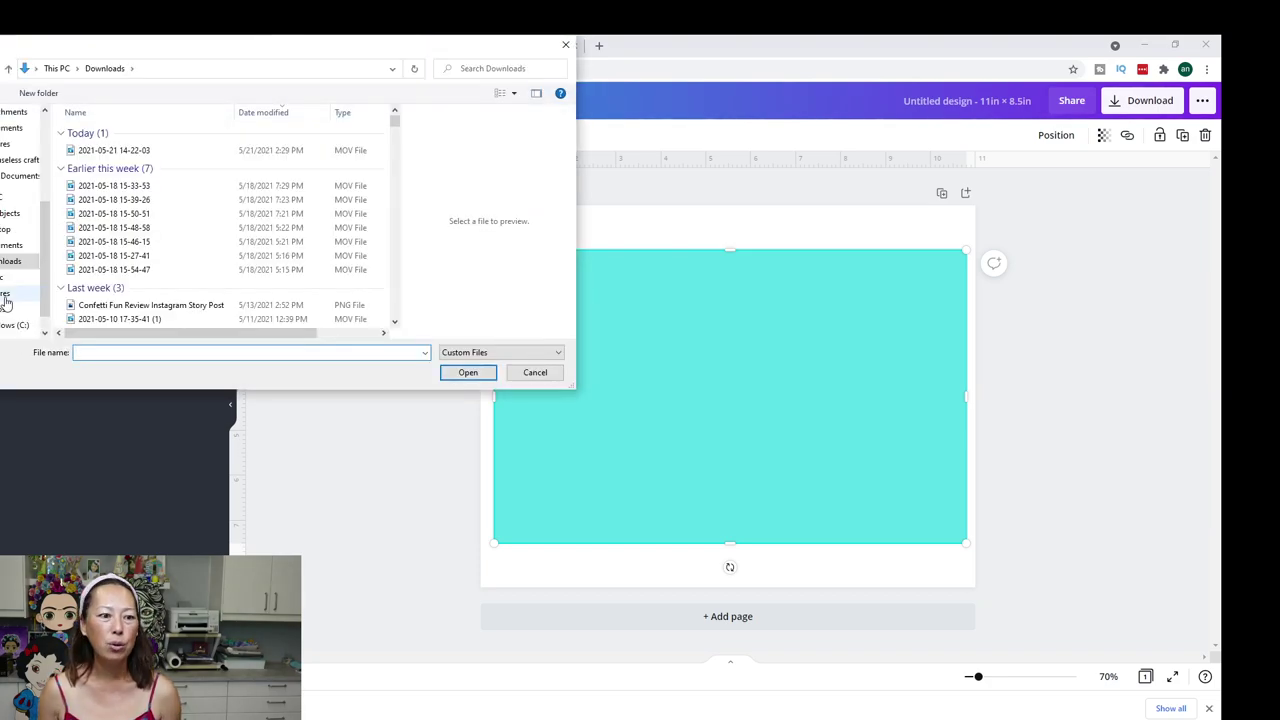
drag(395, 125, 395, 233)
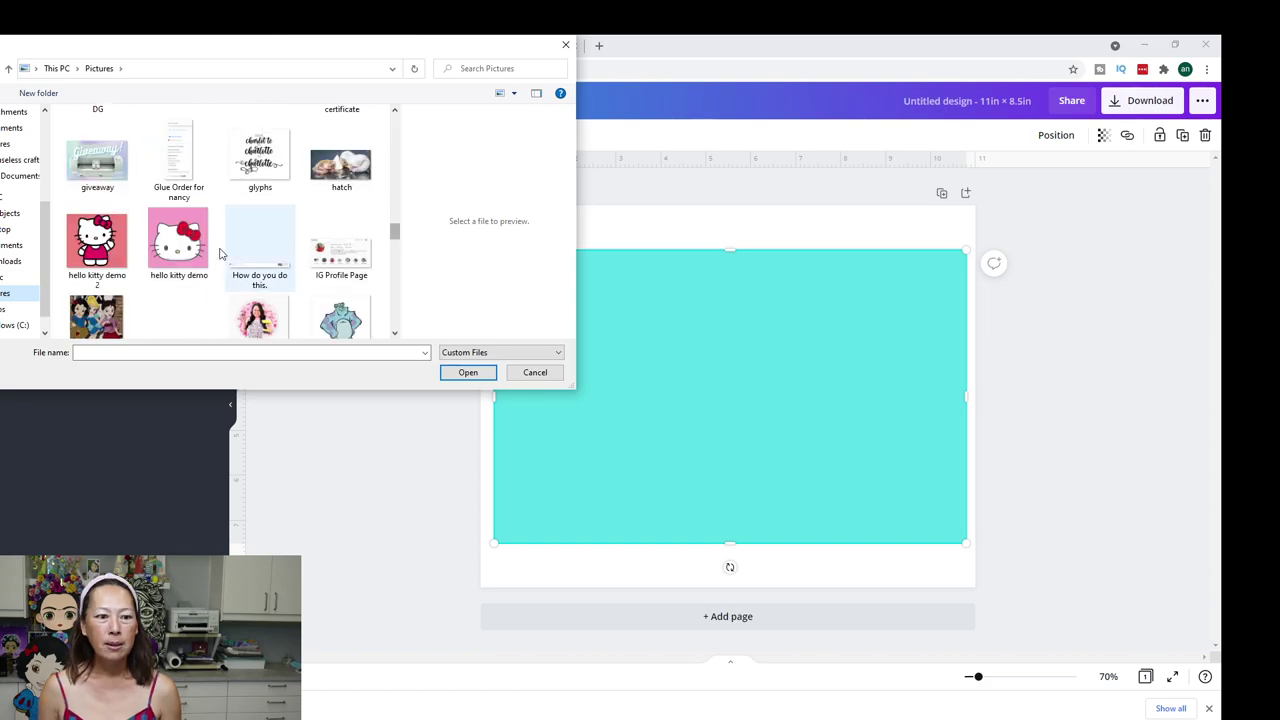
click(97, 242)
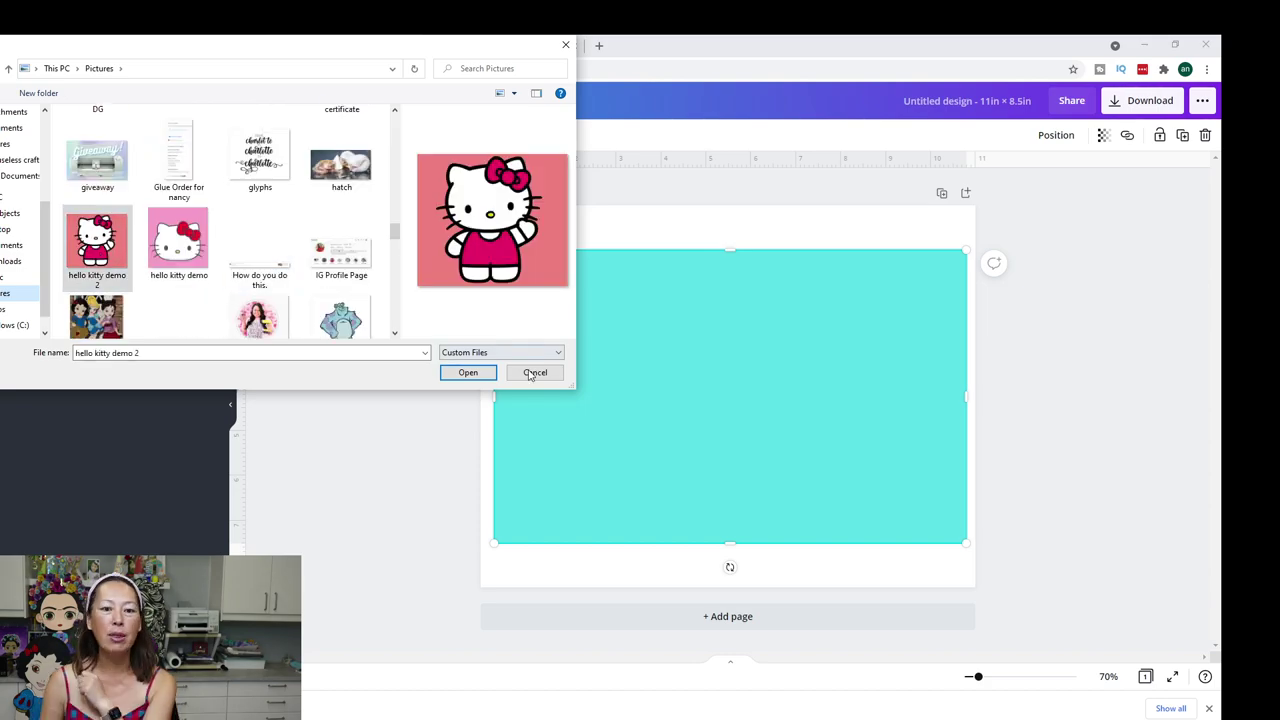
click(481, 377)
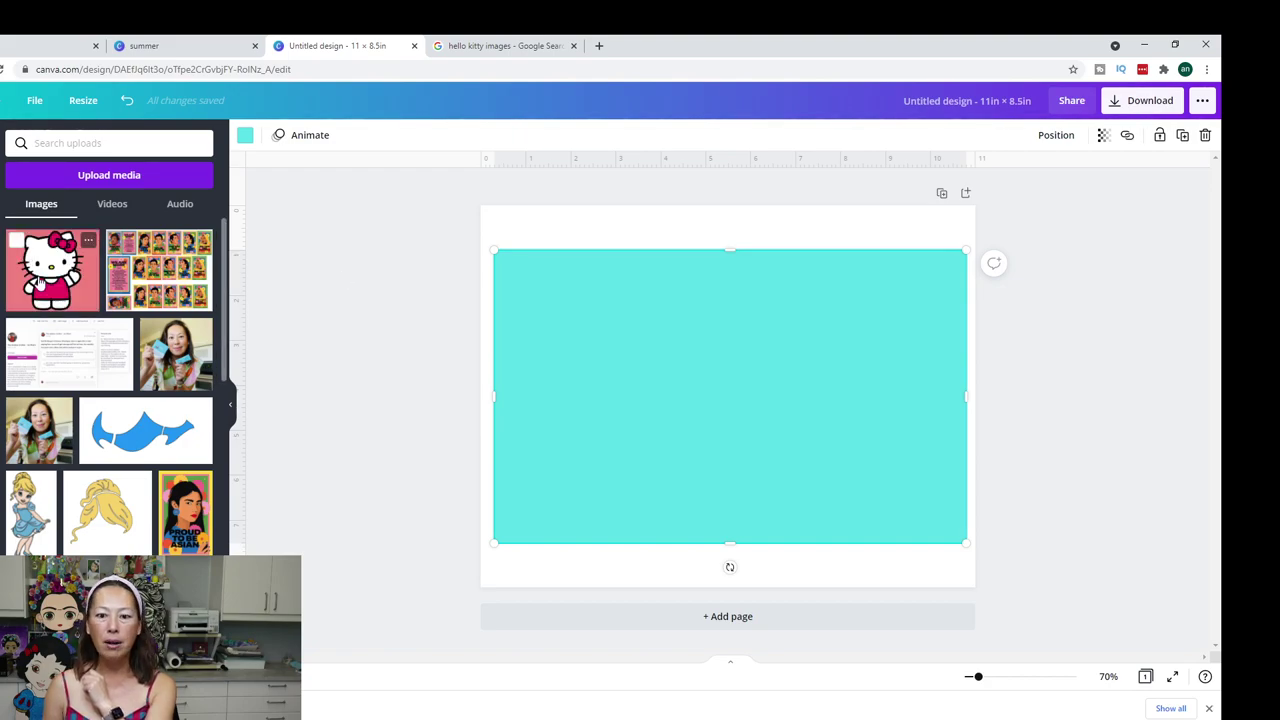
Add the uploaded Hello Kitty image to the page and remove its background with Background Remover
click(40, 285)
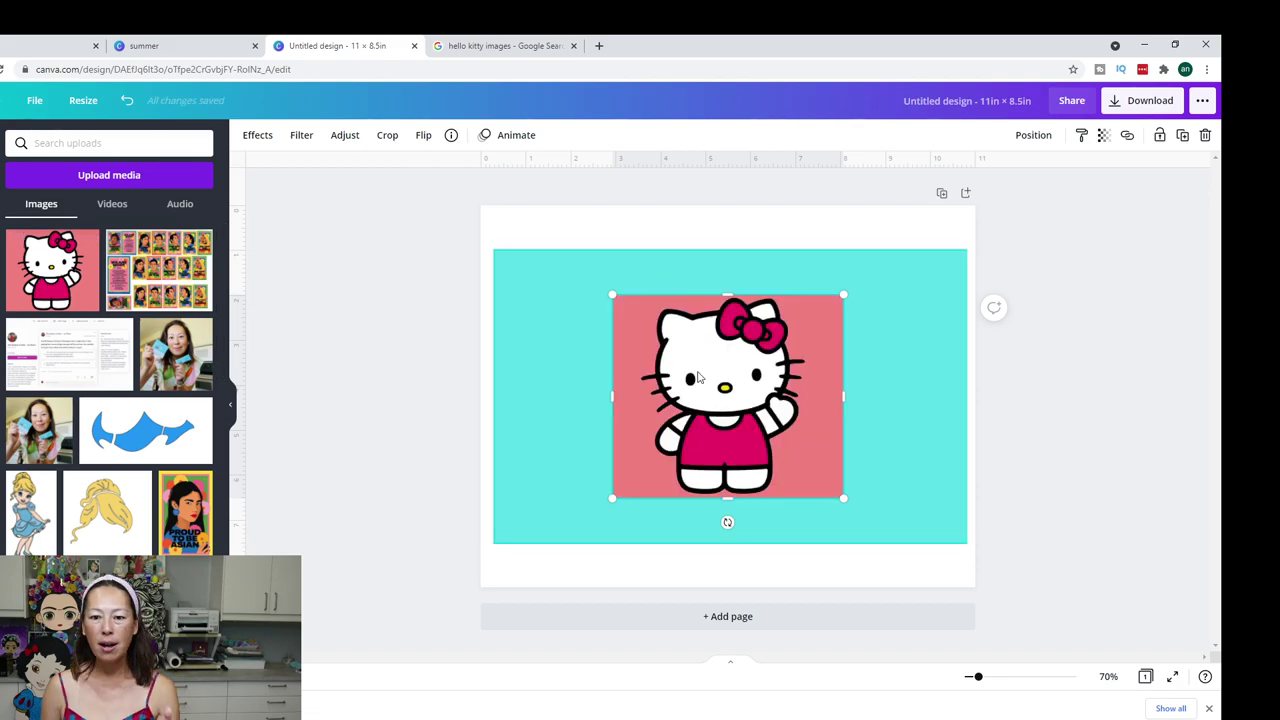
click(257, 137)
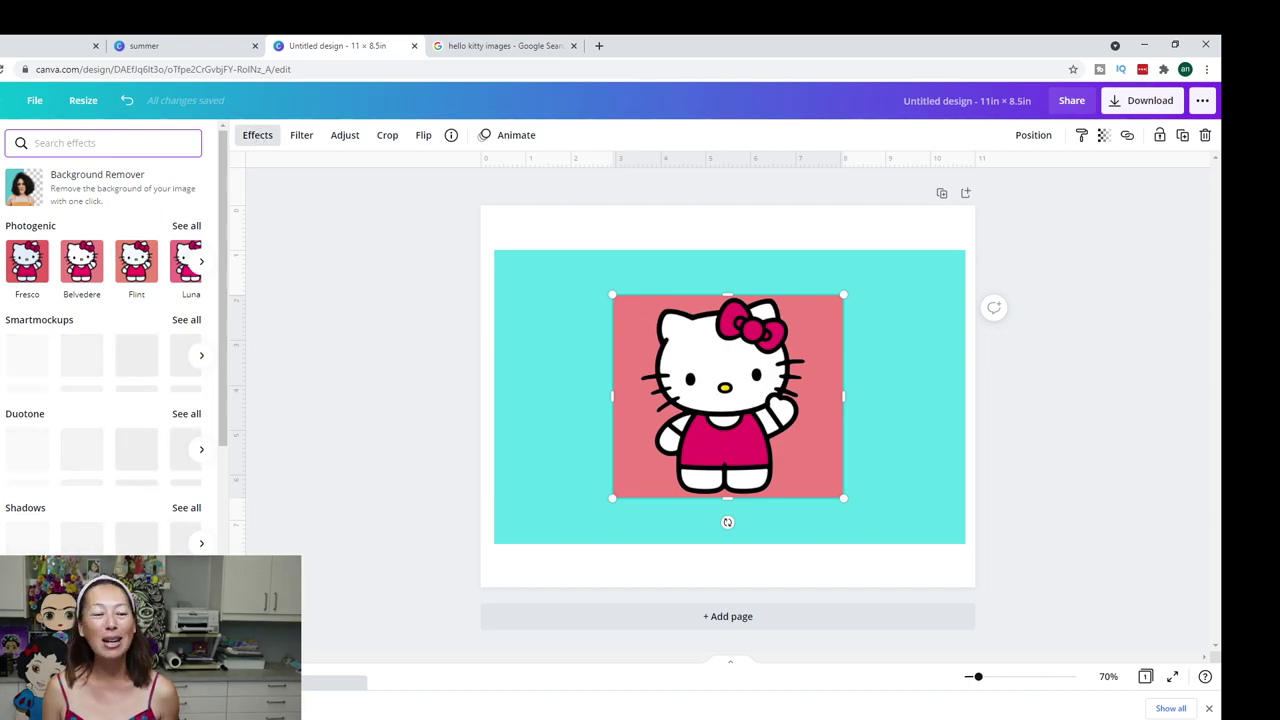
click(87, 185)
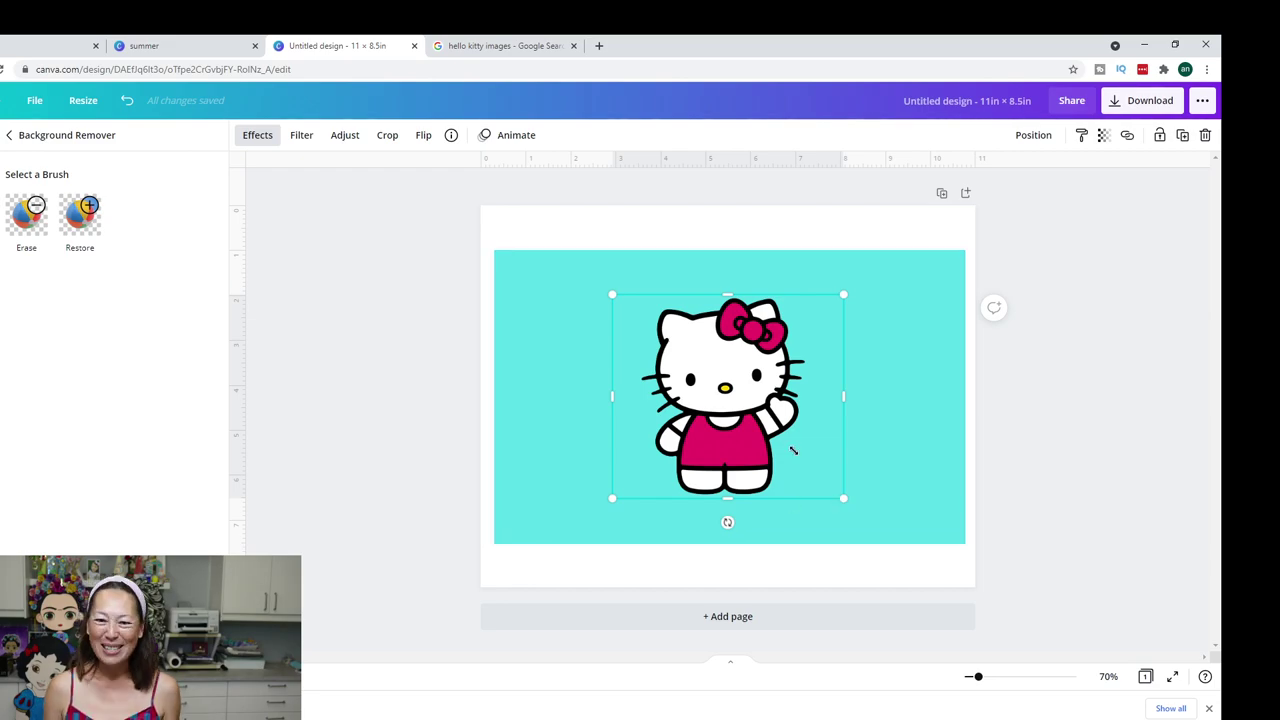
Shrink the Hello Kitty image to about 3 in wide and center it horizontally on the page
drag(793, 450, 729, 187)
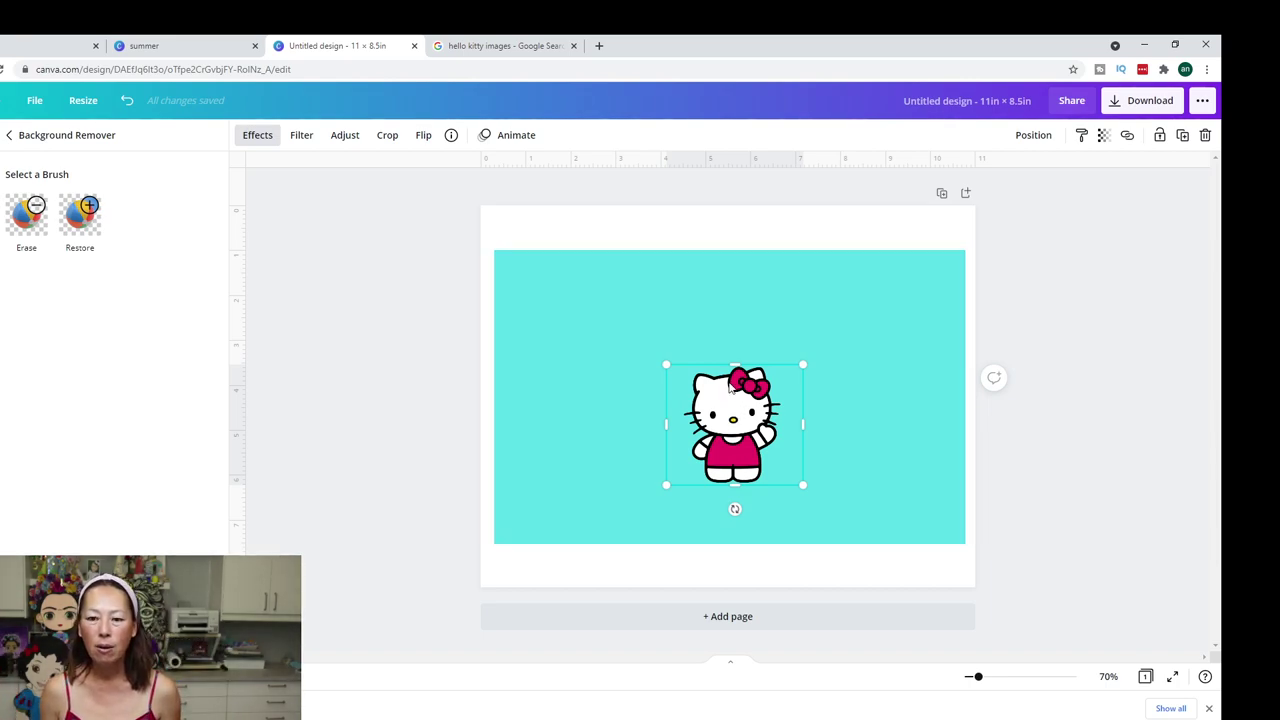
mouse_move(735, 414)
mouse_down()
mouse_move(719, 368)
mouse_move(727, 402)
mouse_up()
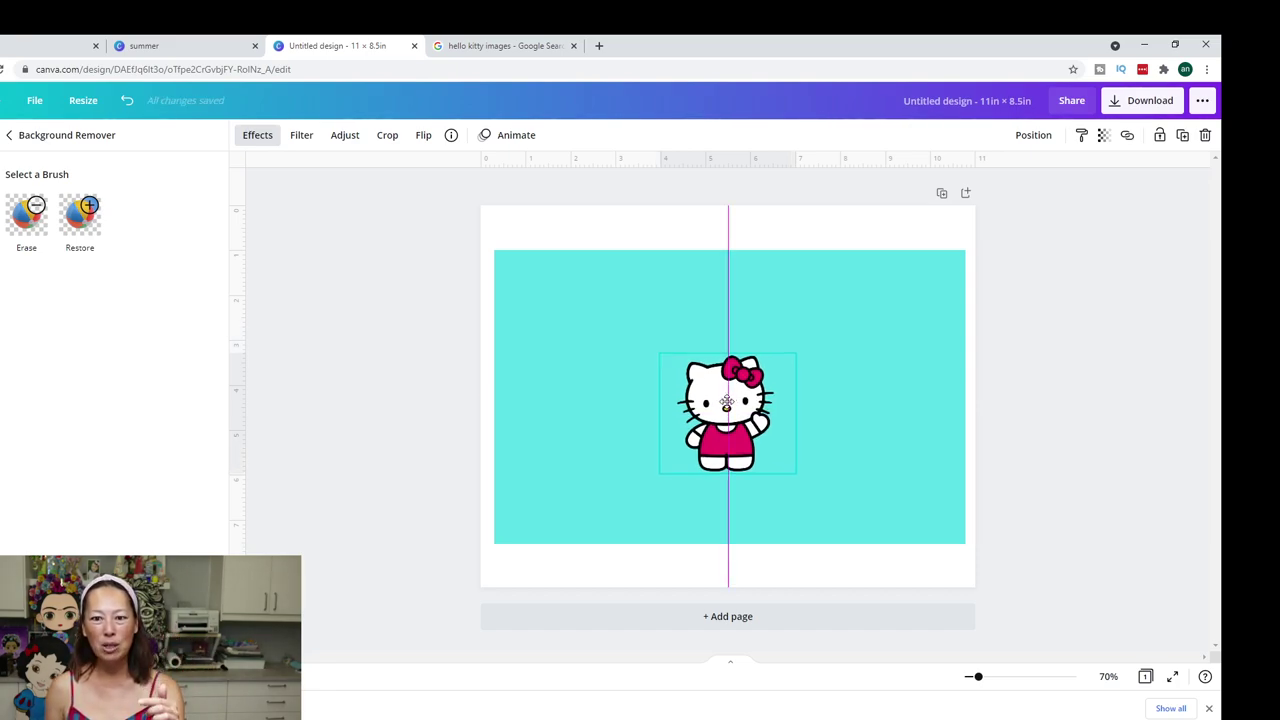
drag(727, 402, 727, 402)
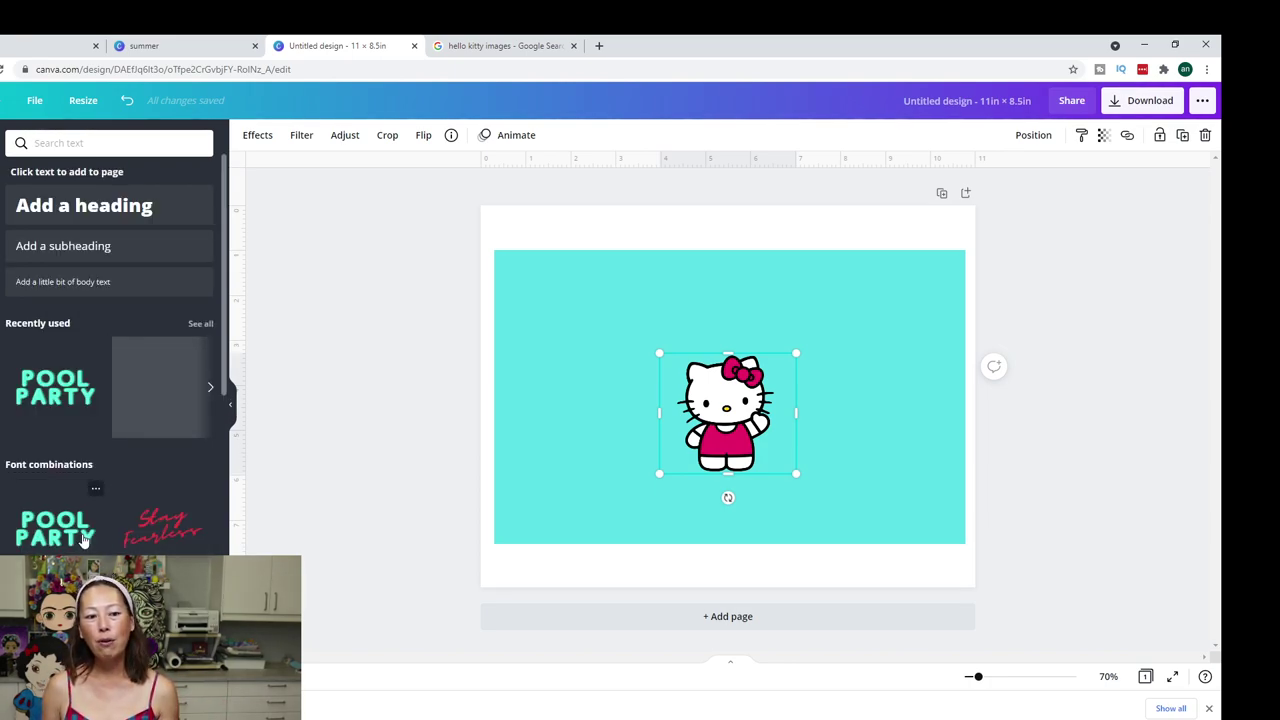
Find the "Cue the confetti" font combination among the text styles and add it to the page
scroll(84, 541, down, 1)
scroll(84, 541, down, 4)
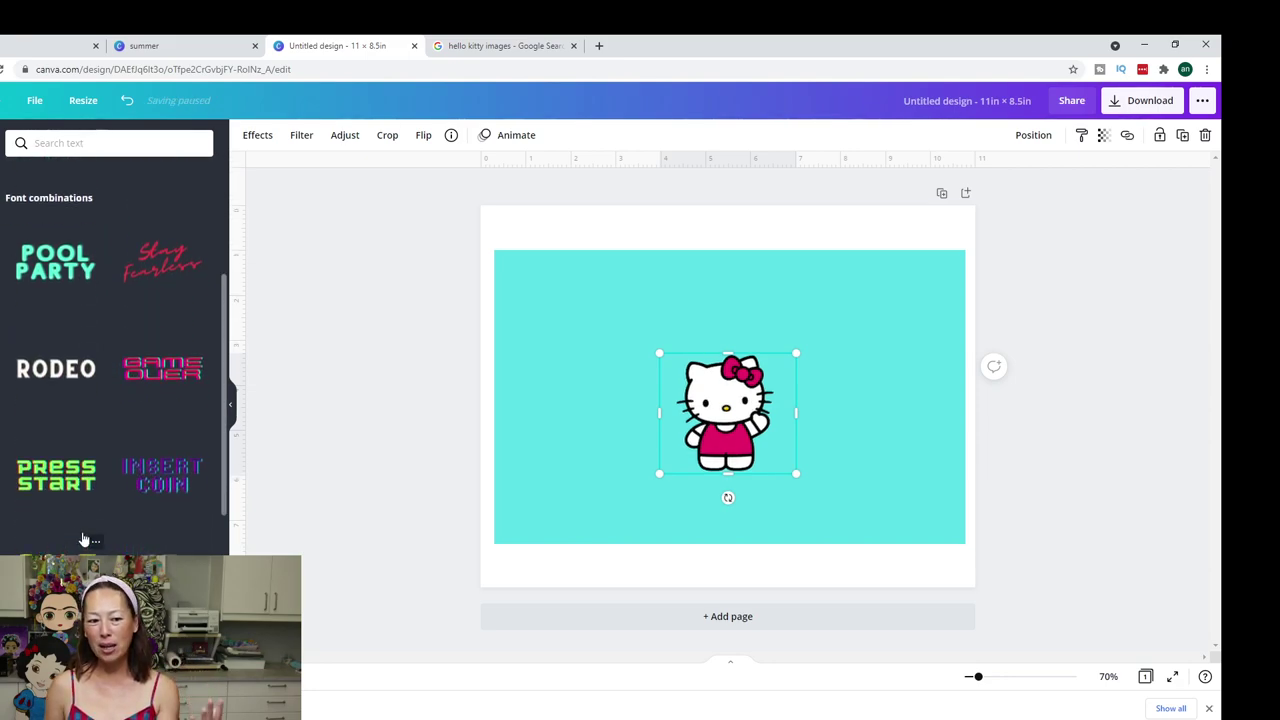
scroll(84, 540, down, 3)
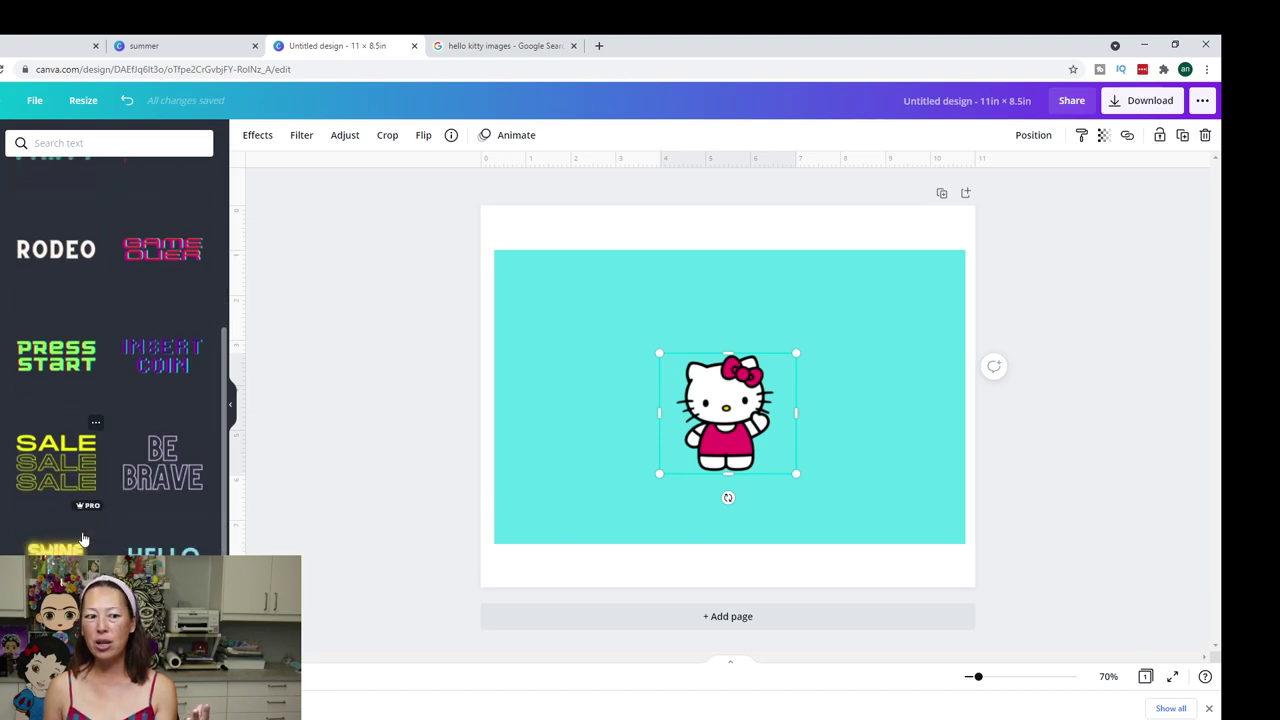
scroll(84, 540, down, 3)
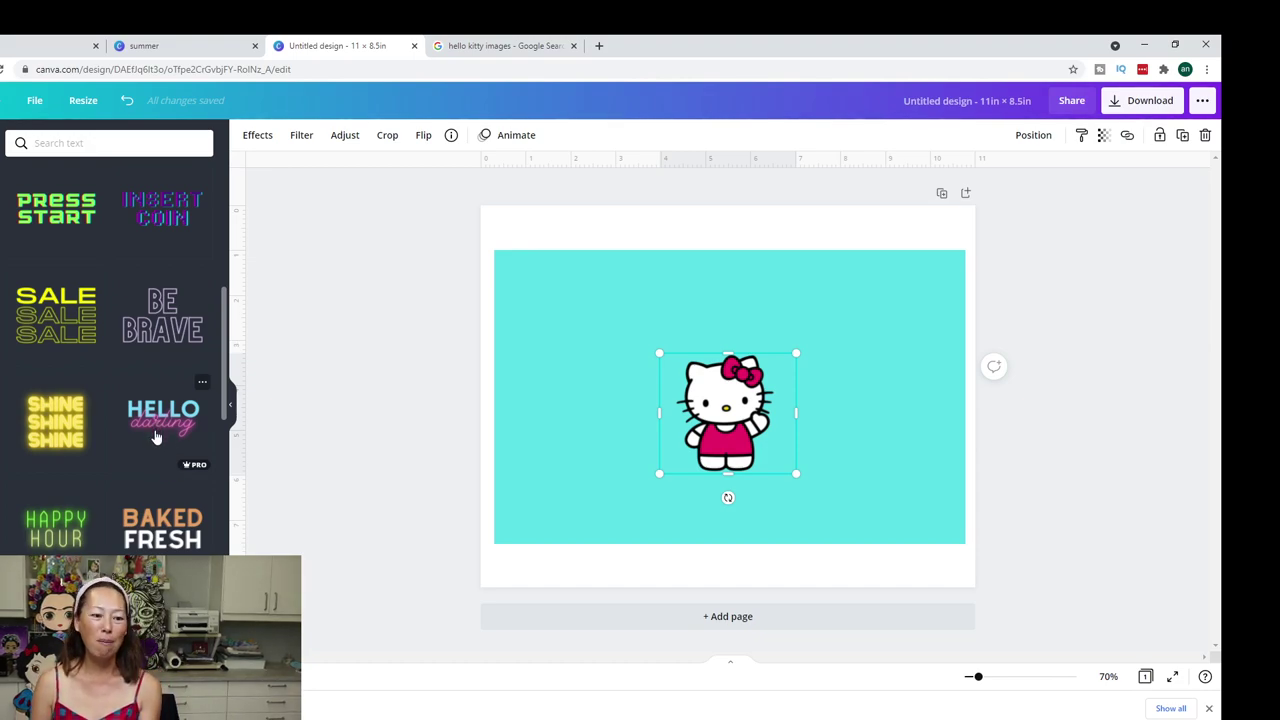
scroll(155, 437, down, 5)
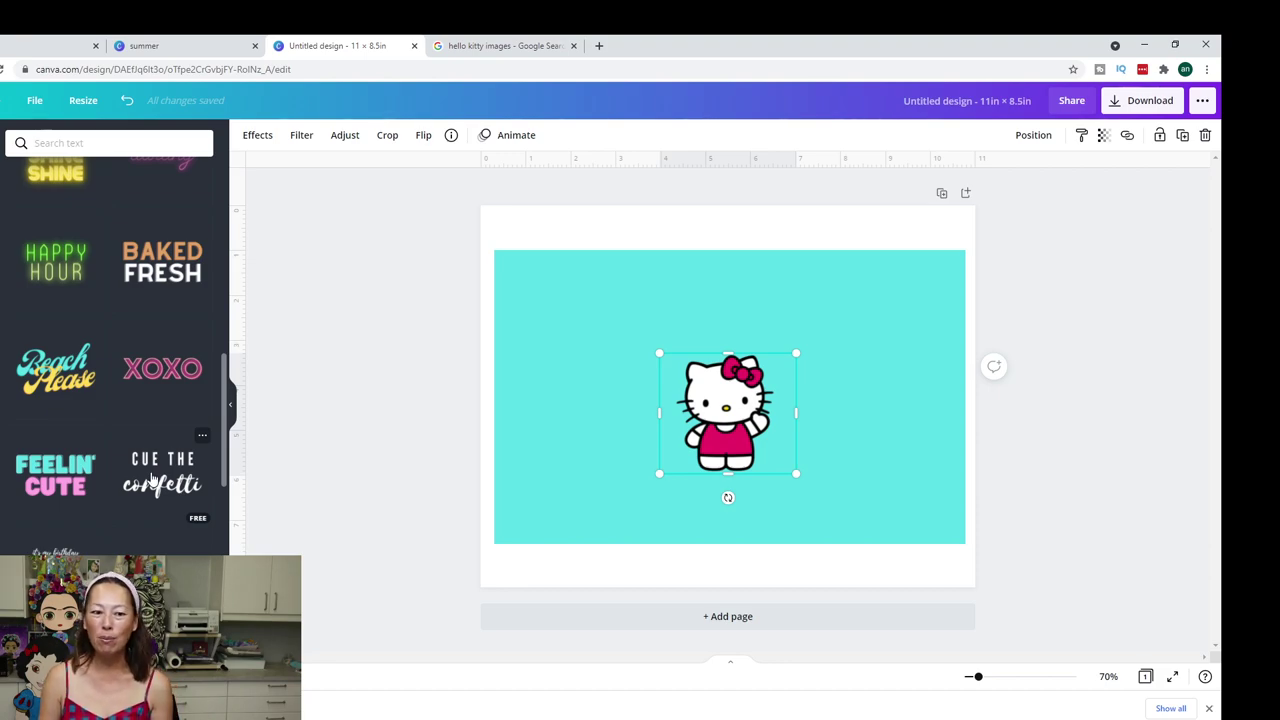
click(166, 484)
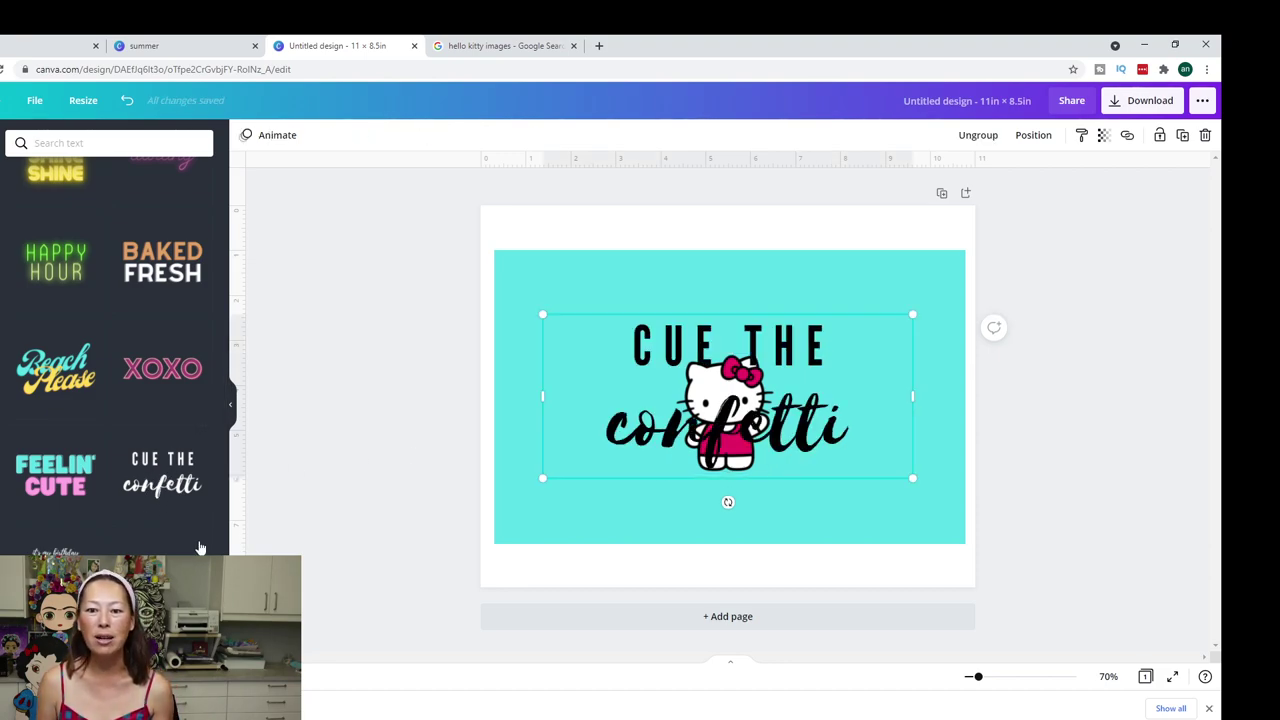
Replace the "CUE THE" line of the text group with "HAPPY BIRTHDAY"
double_click(824, 360)
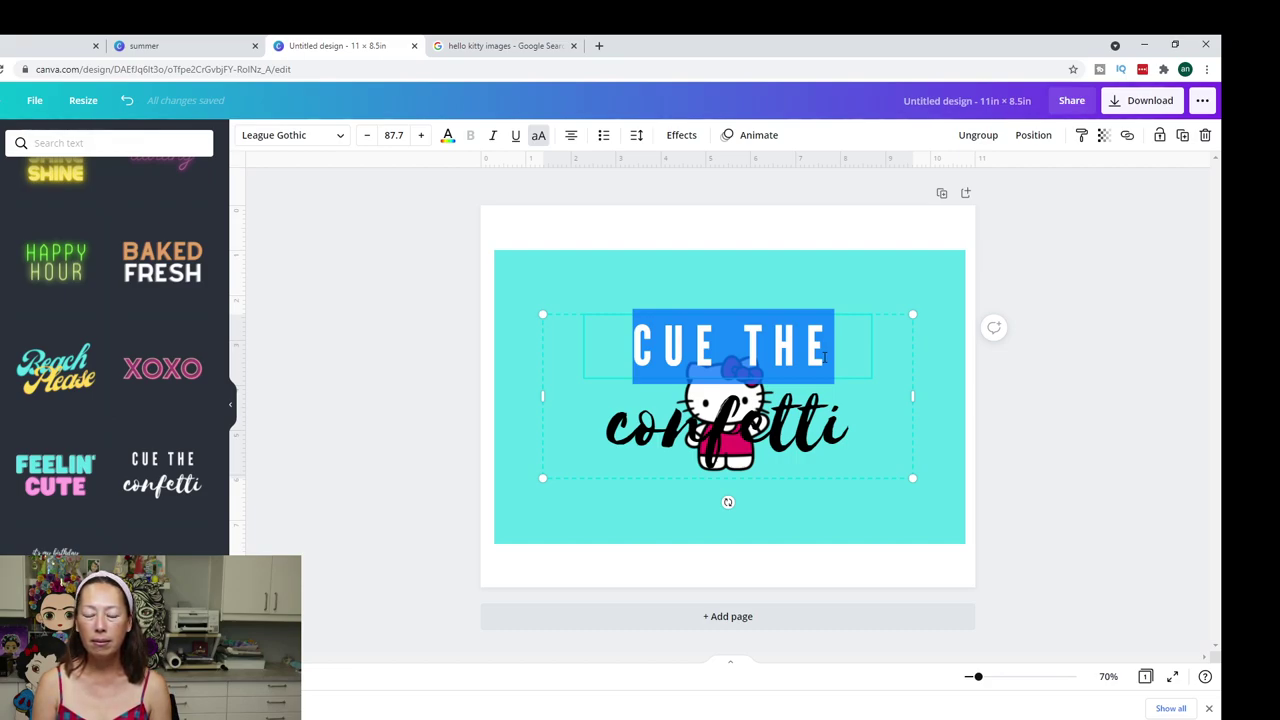
triple_click(820, 352)
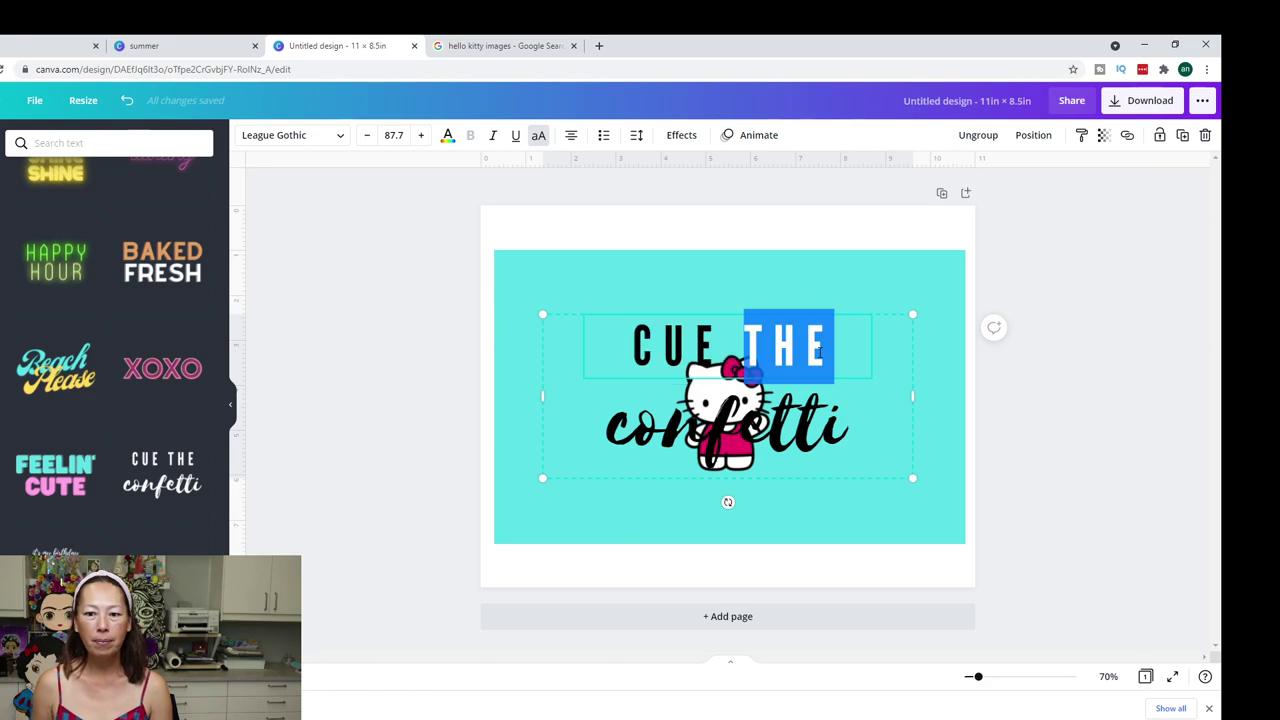
text(H)
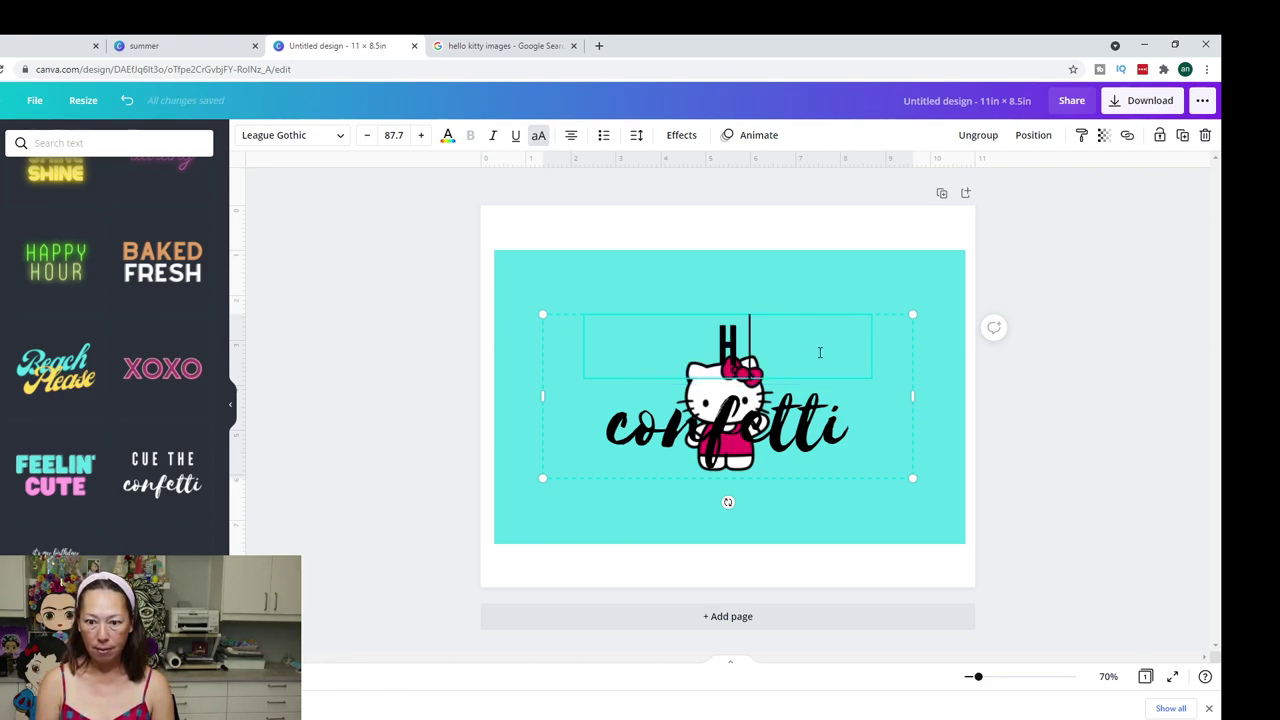
text(APPY BI)
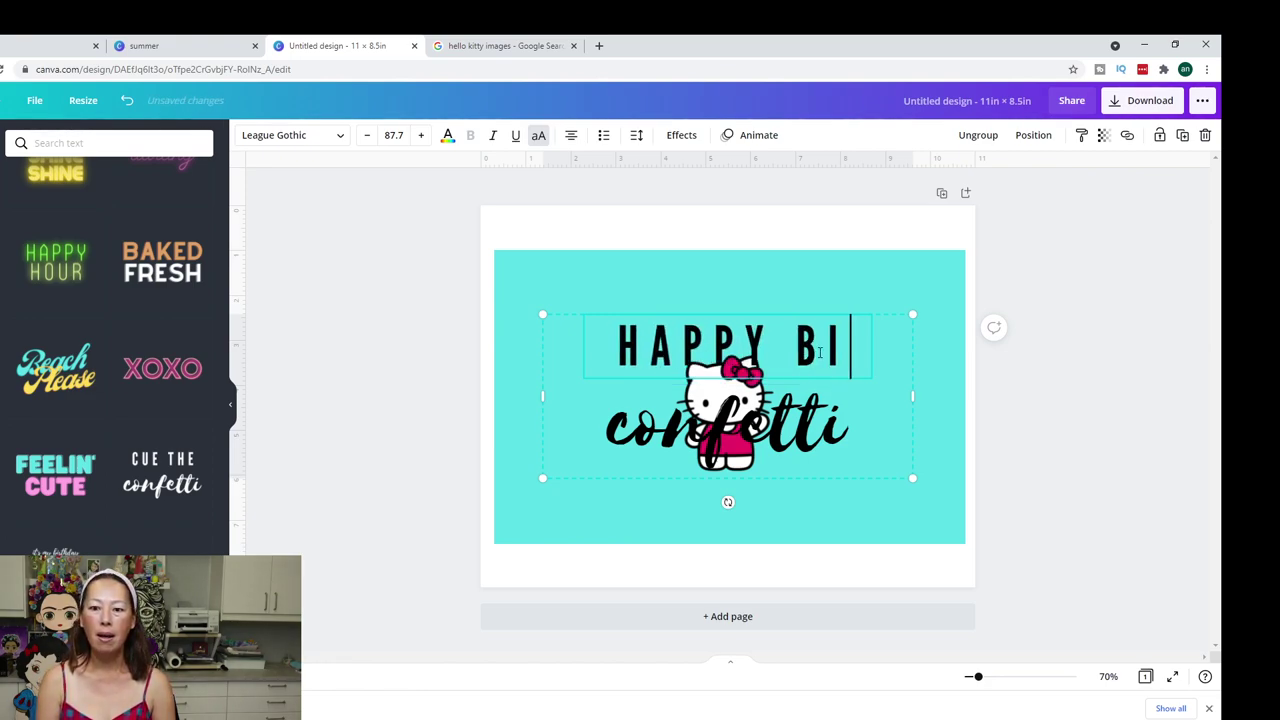
text(RTHDAY)
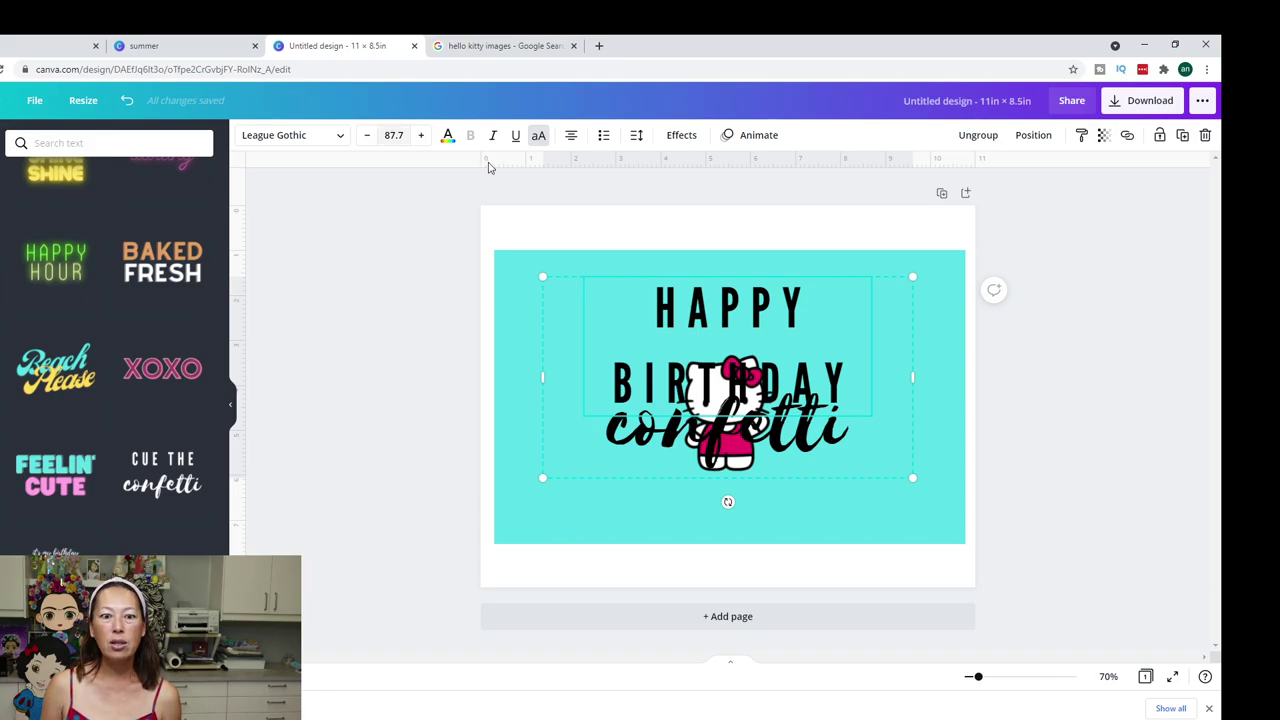
click(1094, 371)
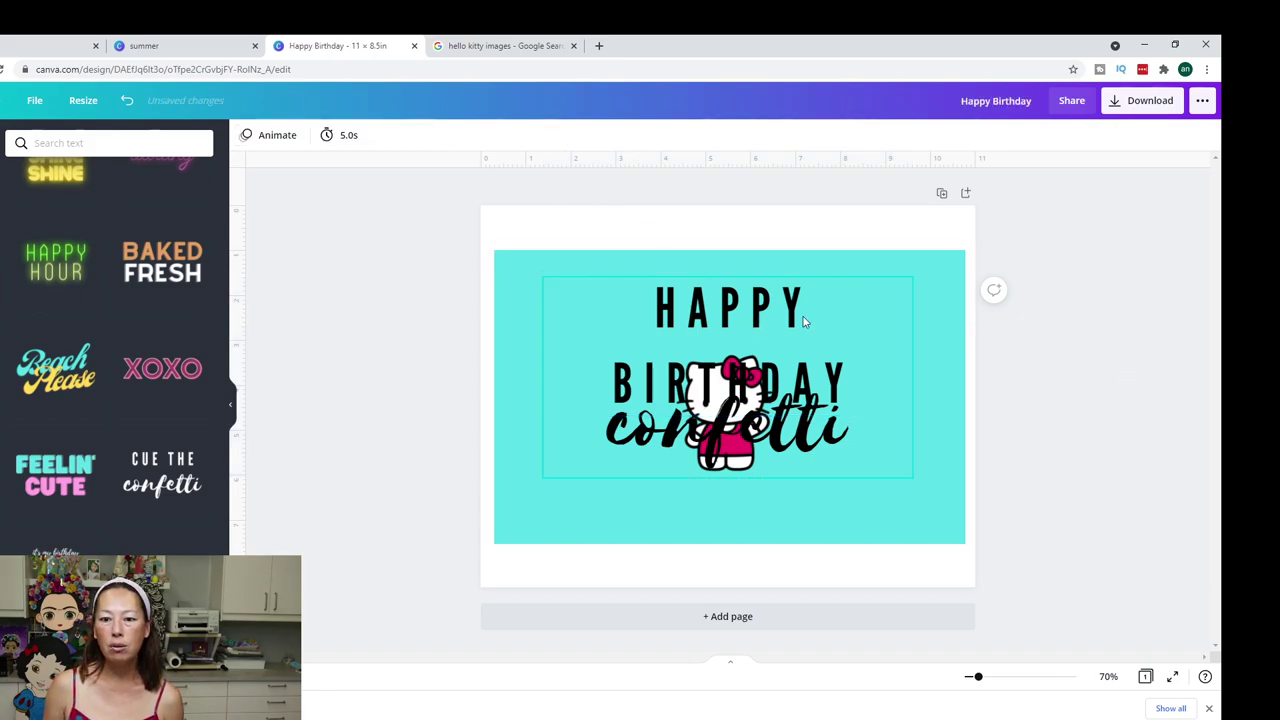
Set the font size of the "HAPPY BIRTHDAY" text to 42
click(745, 310)
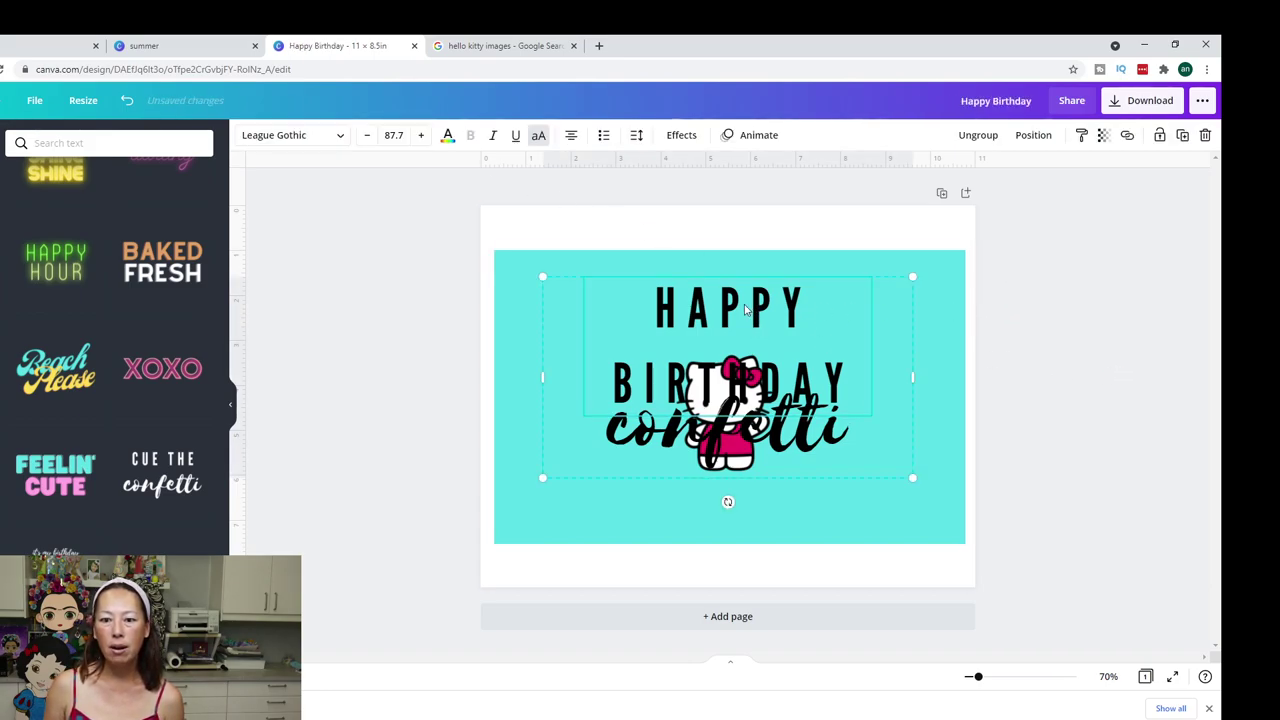
click(396, 136)
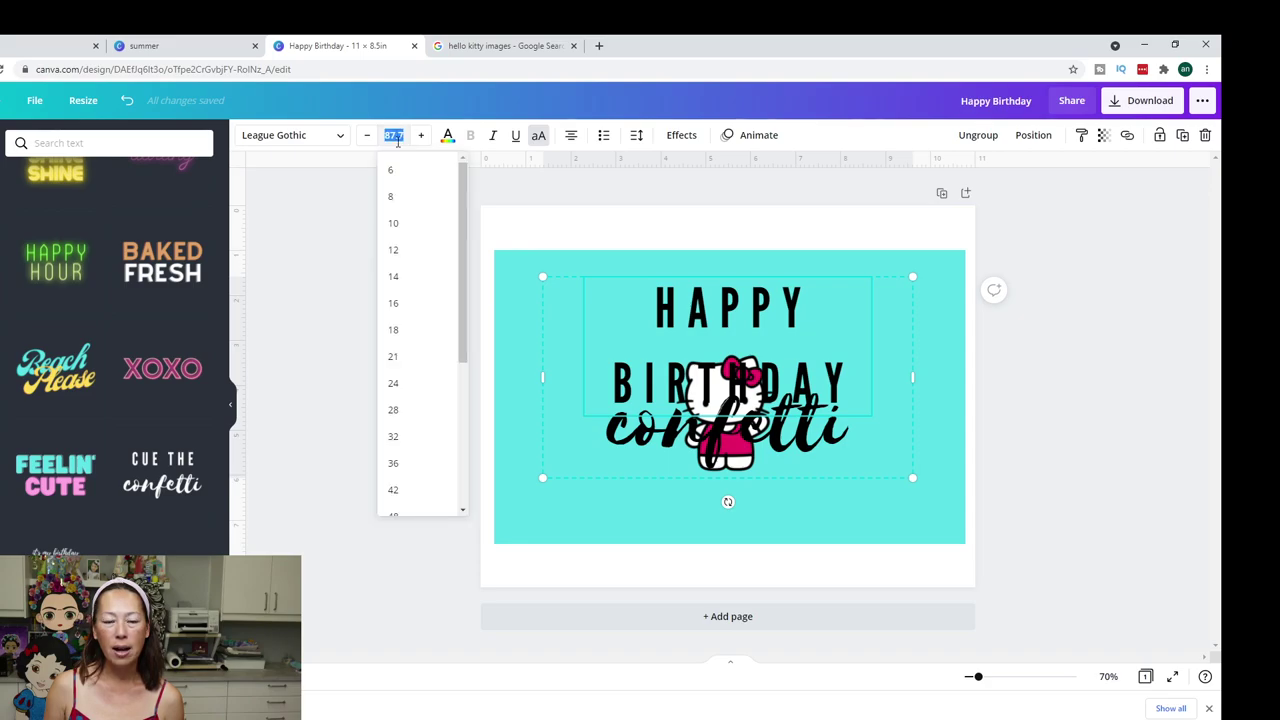
click(395, 490)
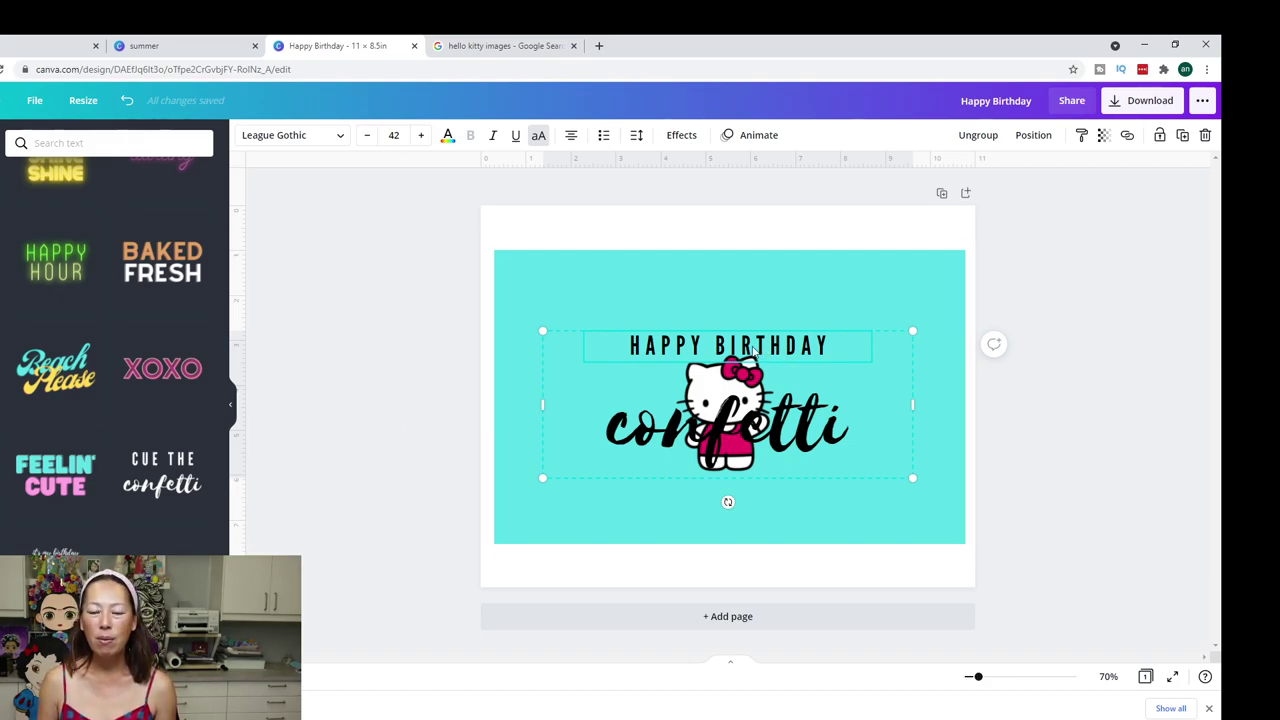
Insert a line break before "BIRTHDAY" so the greeting is split over two lines
double_click(718, 345)
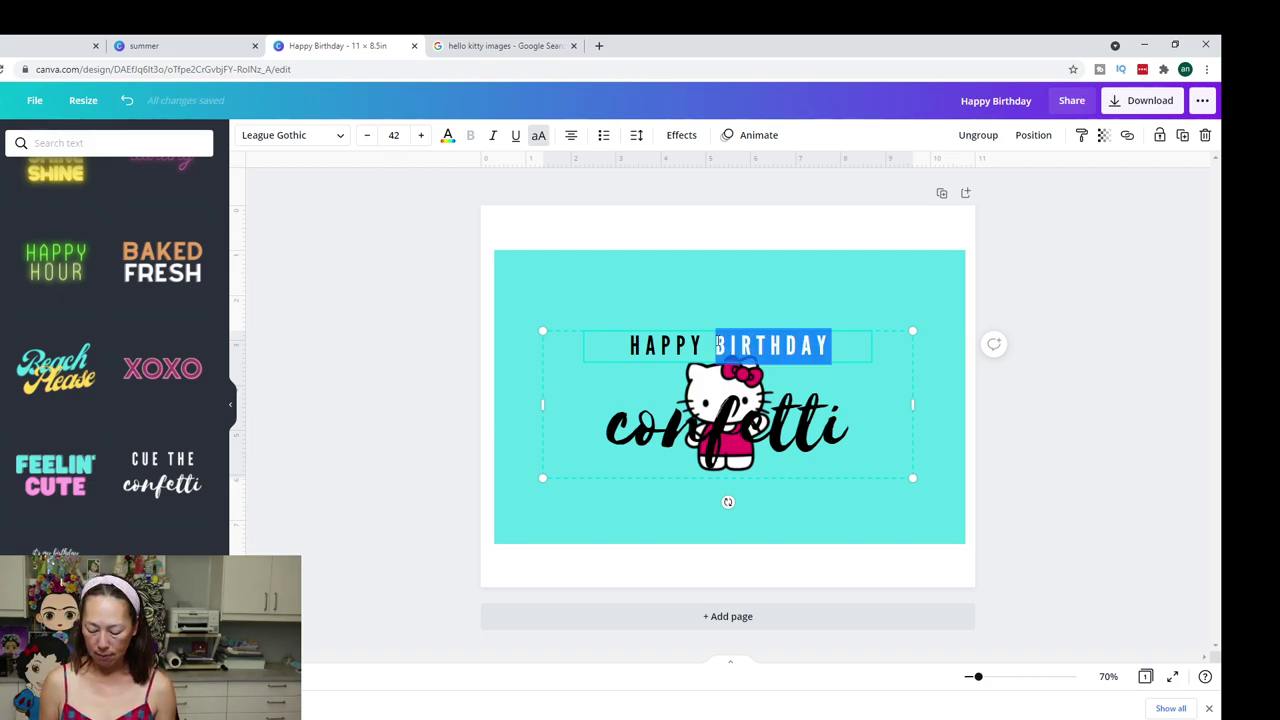
click(718, 345)
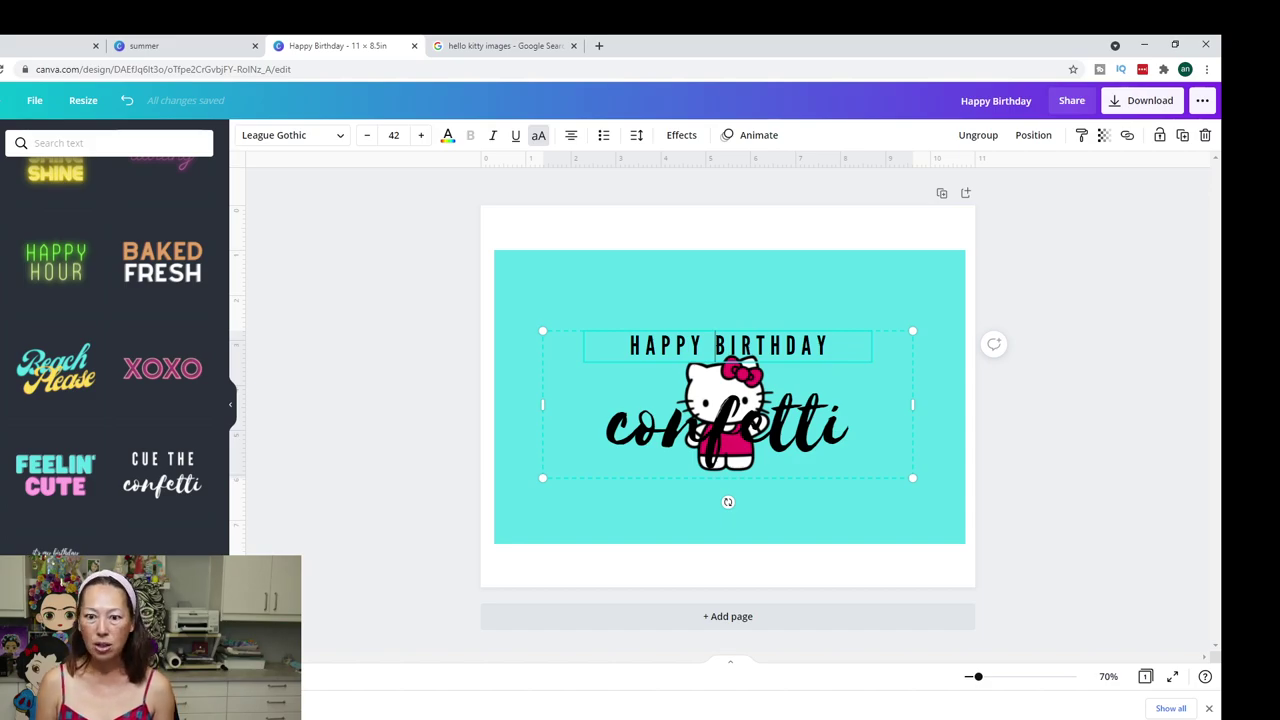
key(Return)
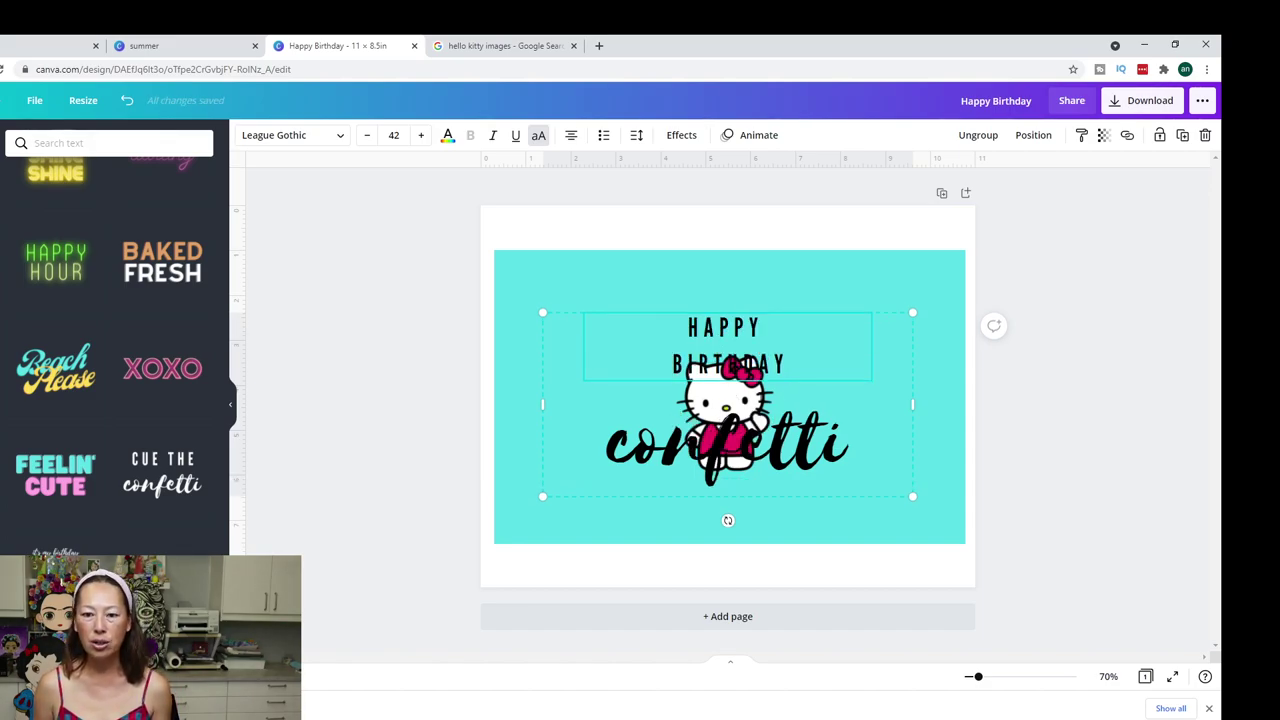
Replace the "confetti" line of the text group with the birthday child's first name
click(789, 459)
double_click(789, 456)
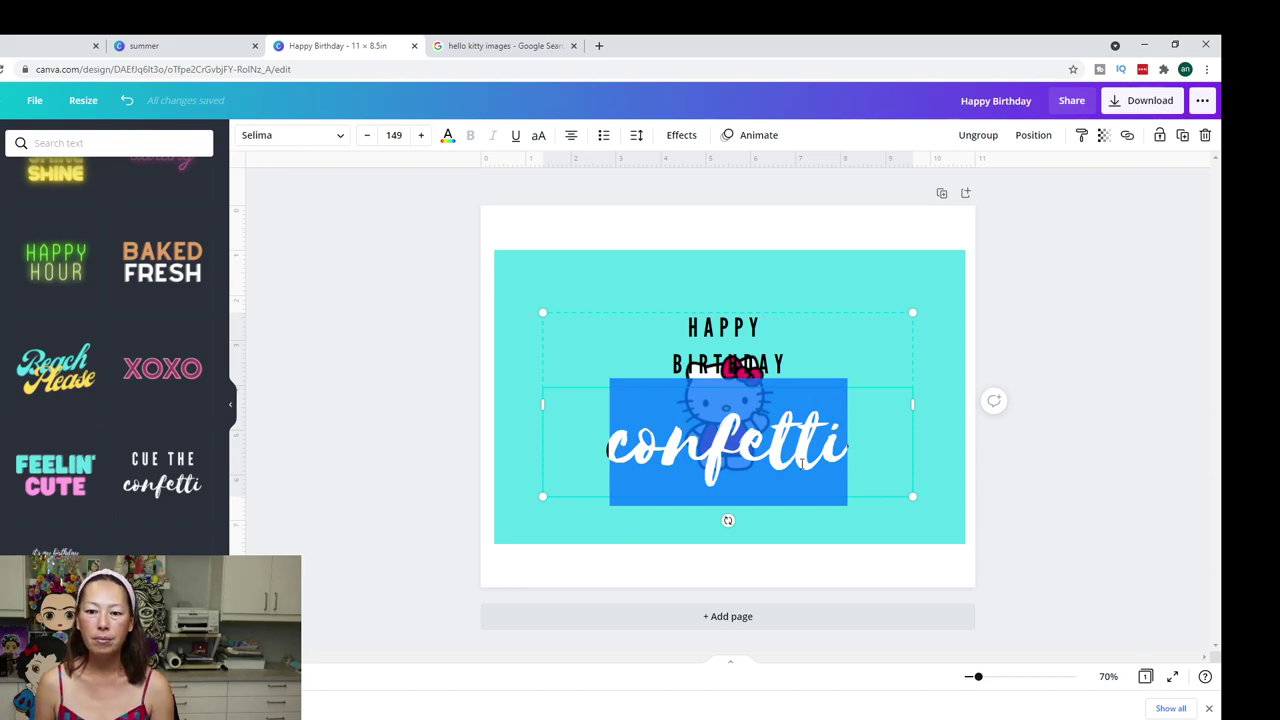
key(BackSpace)
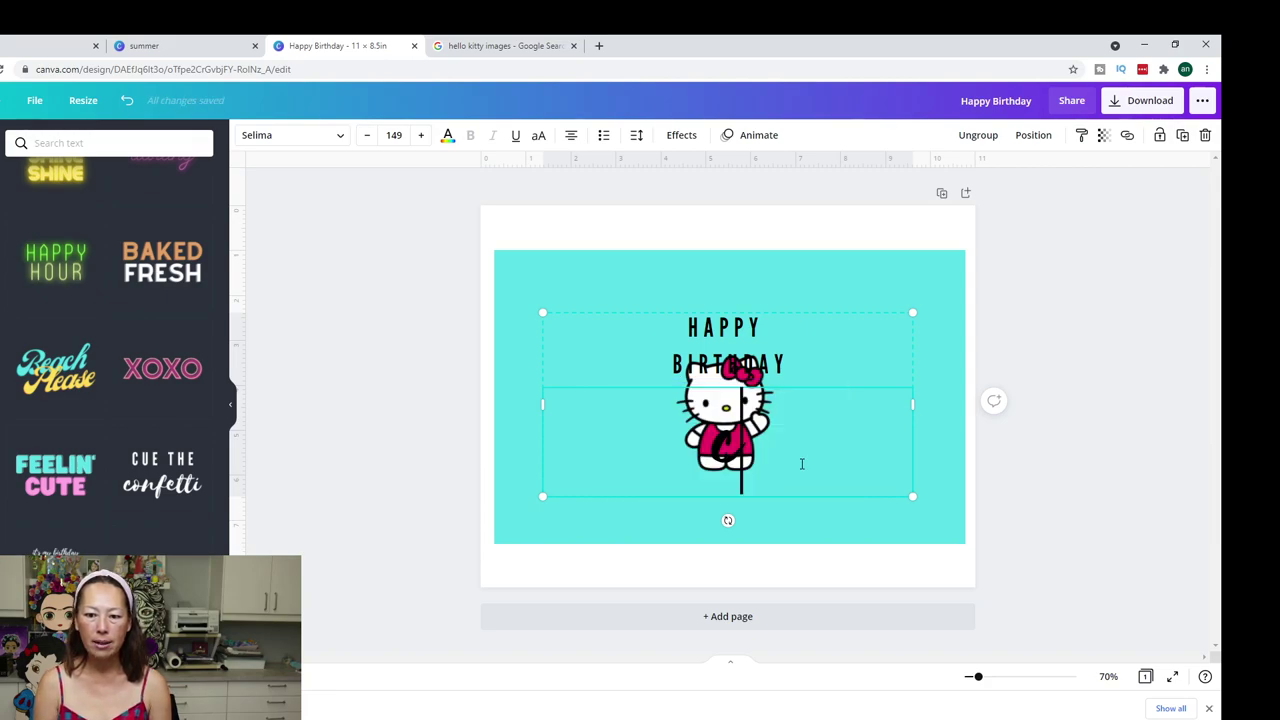
text(Aharlotte)
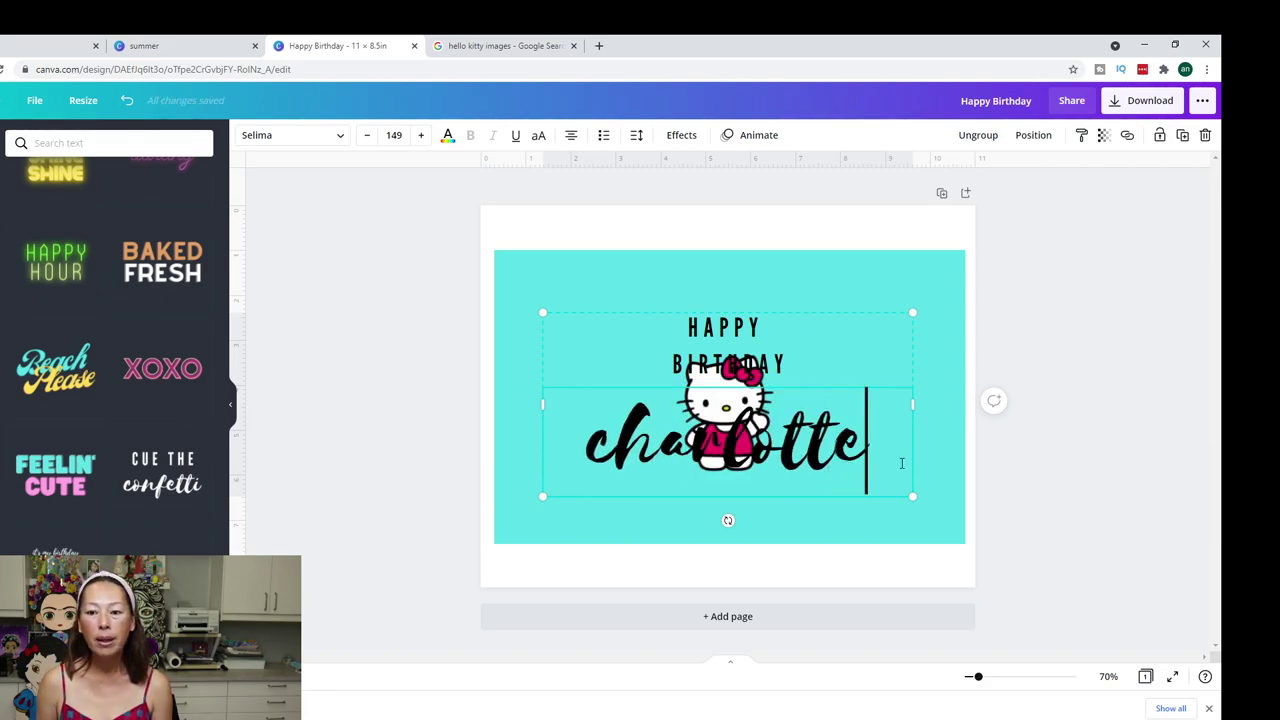
click(1072, 465)
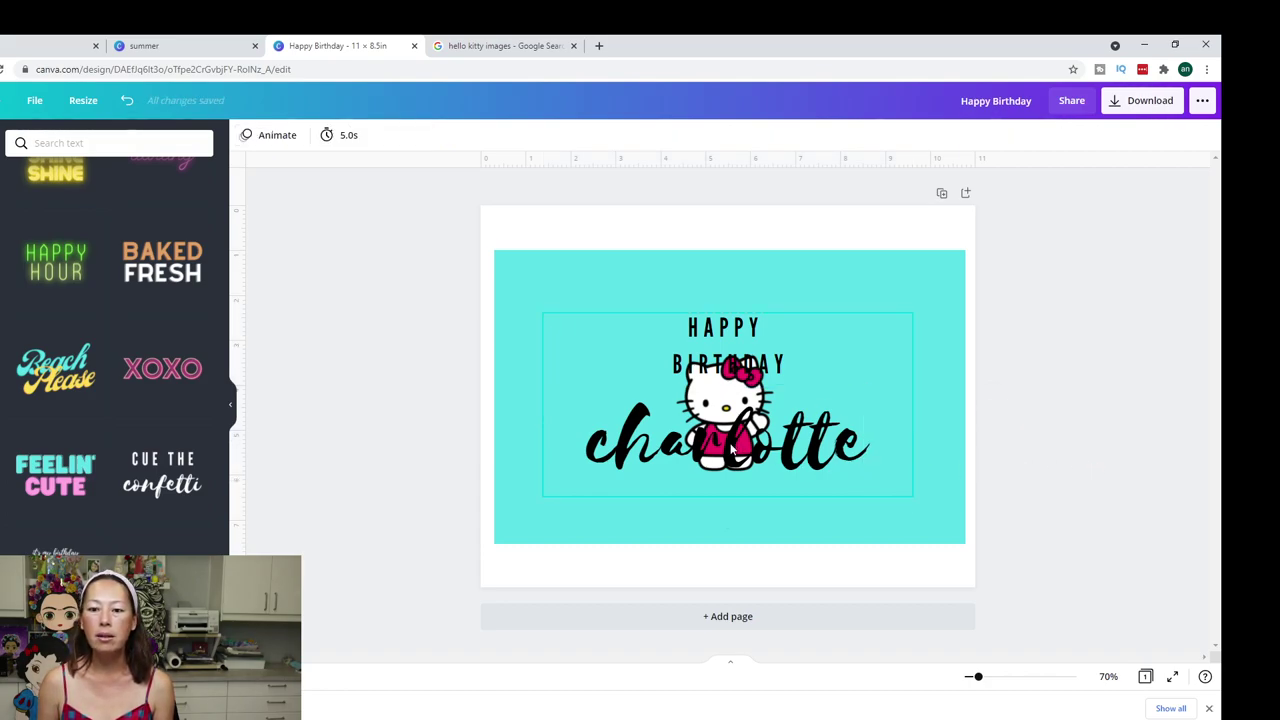
Ungroup the greeting and the name text, and select the name text on its own
click(780, 410)
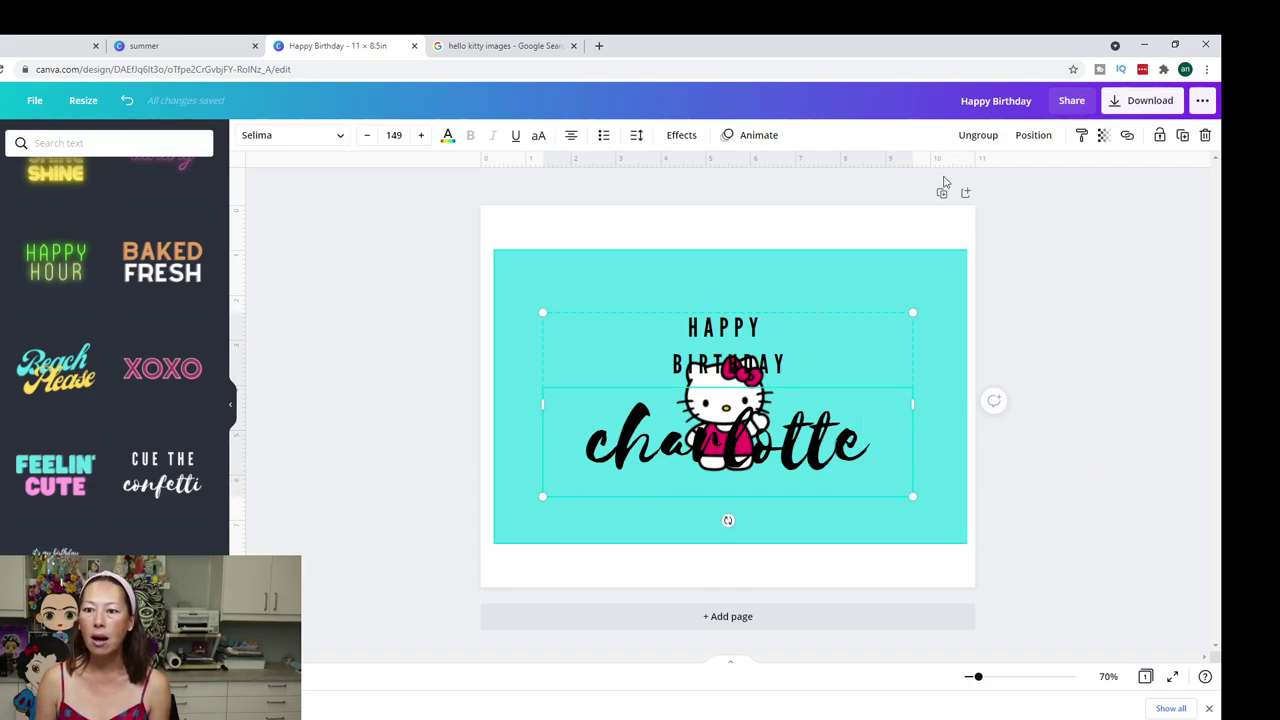
click(978, 135)
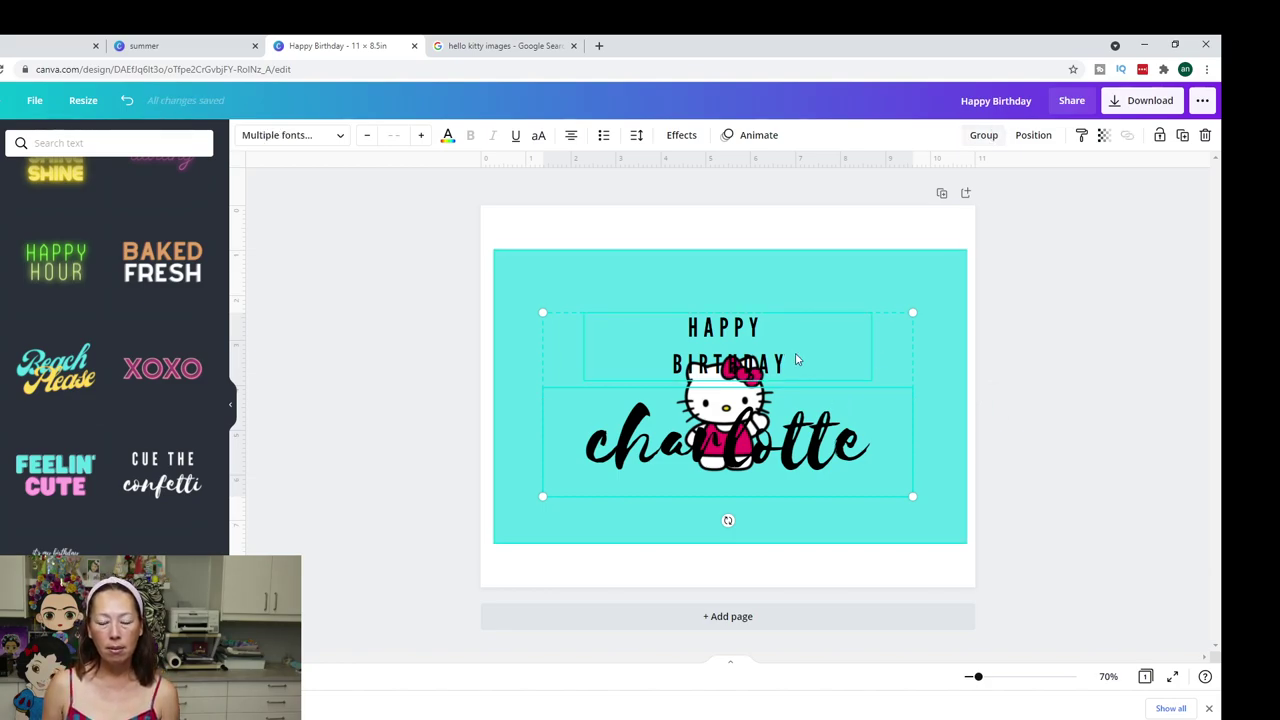
click(970, 434)
click(768, 448)
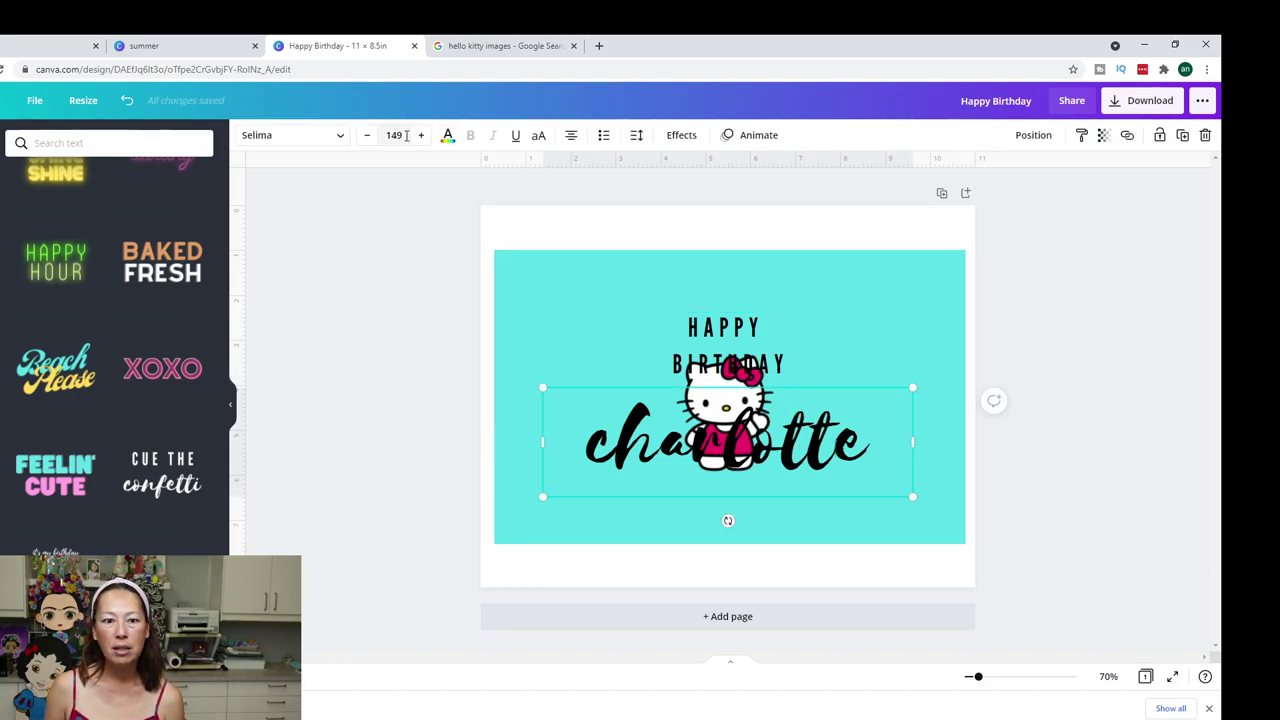
Try font sizes of 40 and 39 on the name text
click(370, 136)
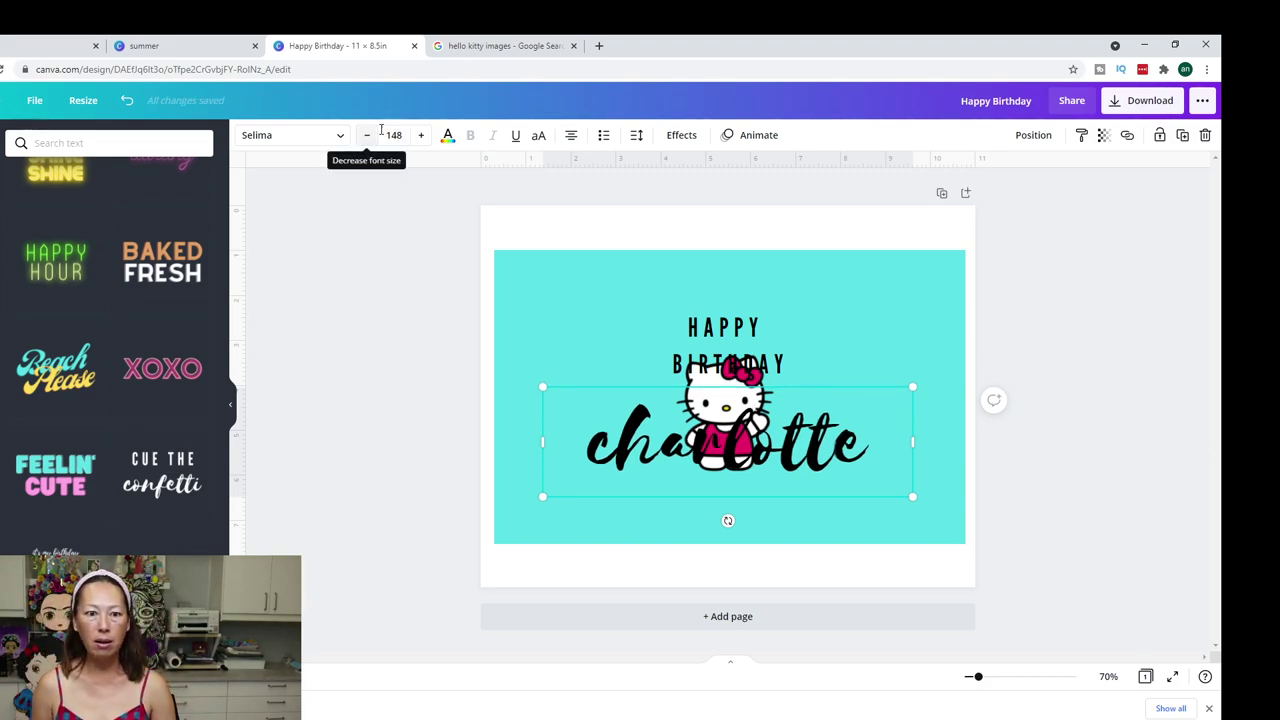
click(394, 135)
text(40)
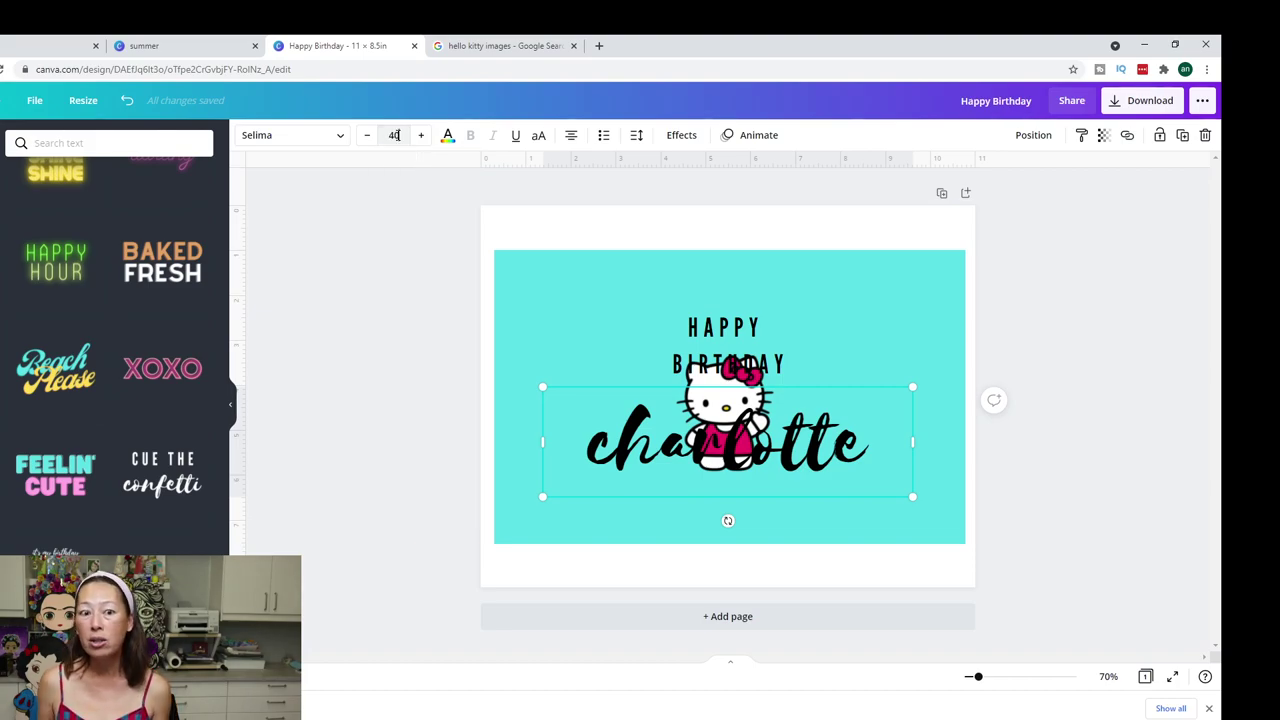
key(Return)
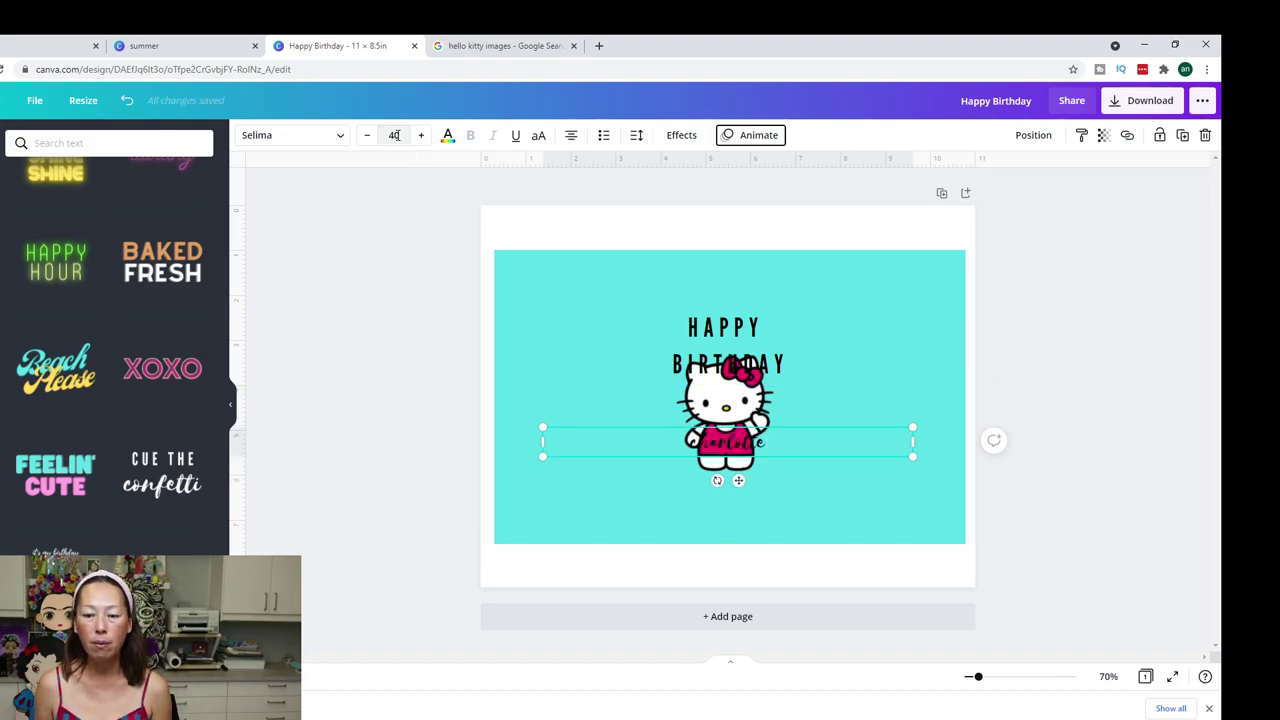
click(367, 135)
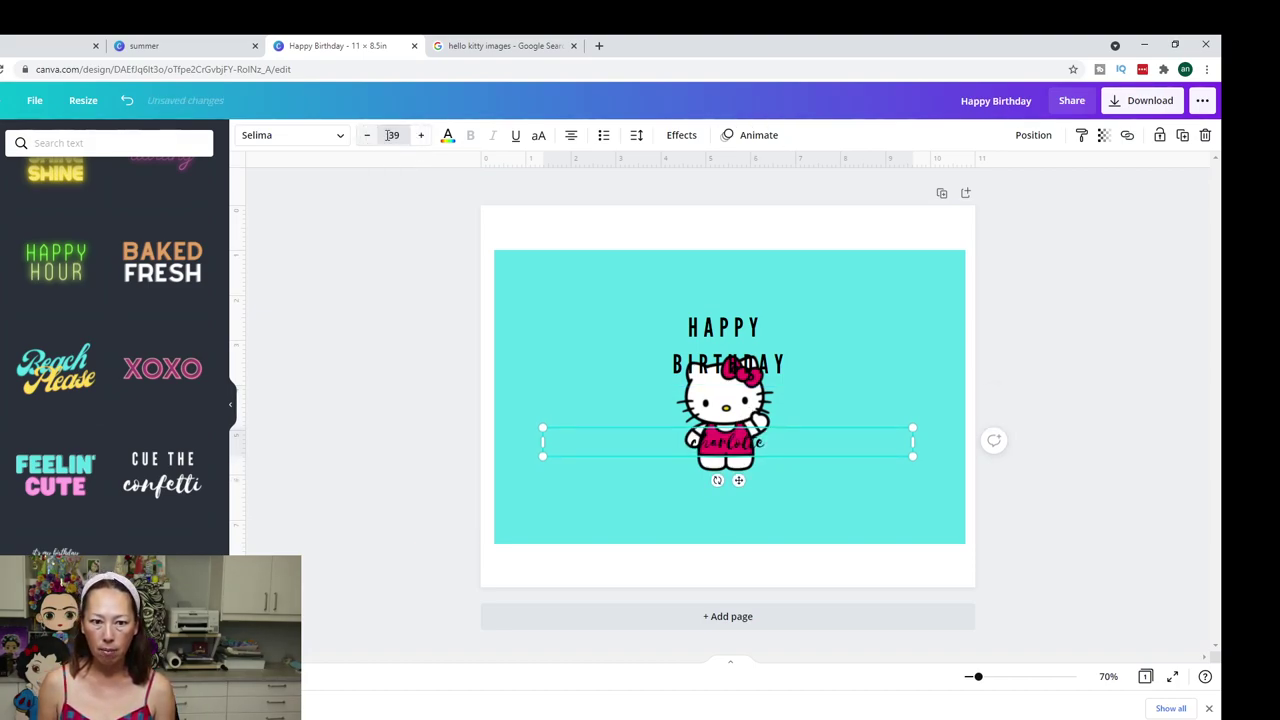
Set the font size of the name text to 80
click(393, 135)
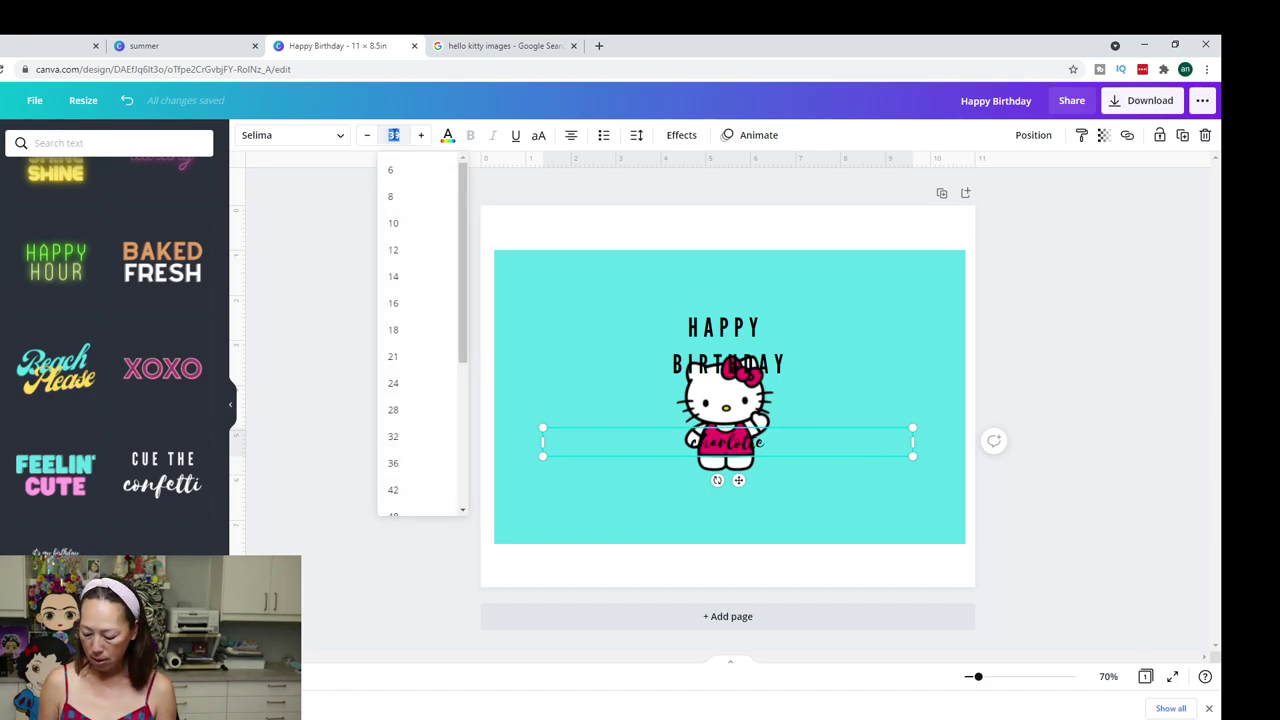
key(Return)
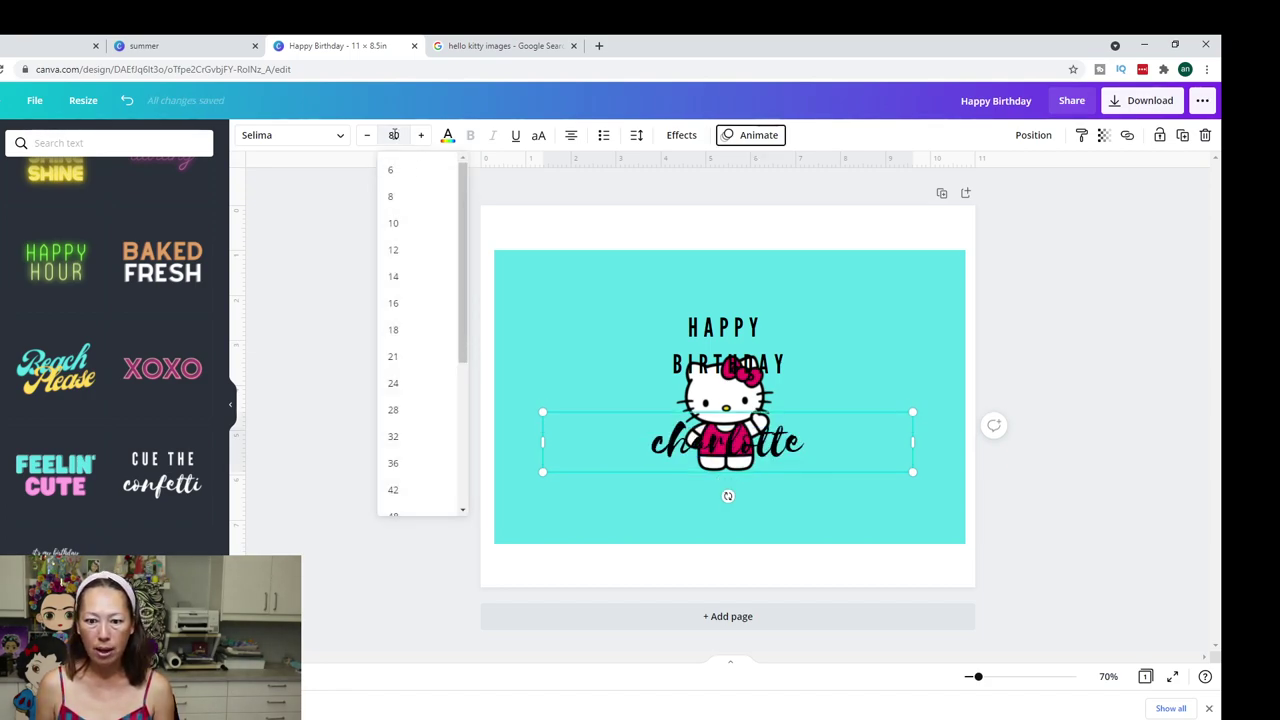
click(766, 450)
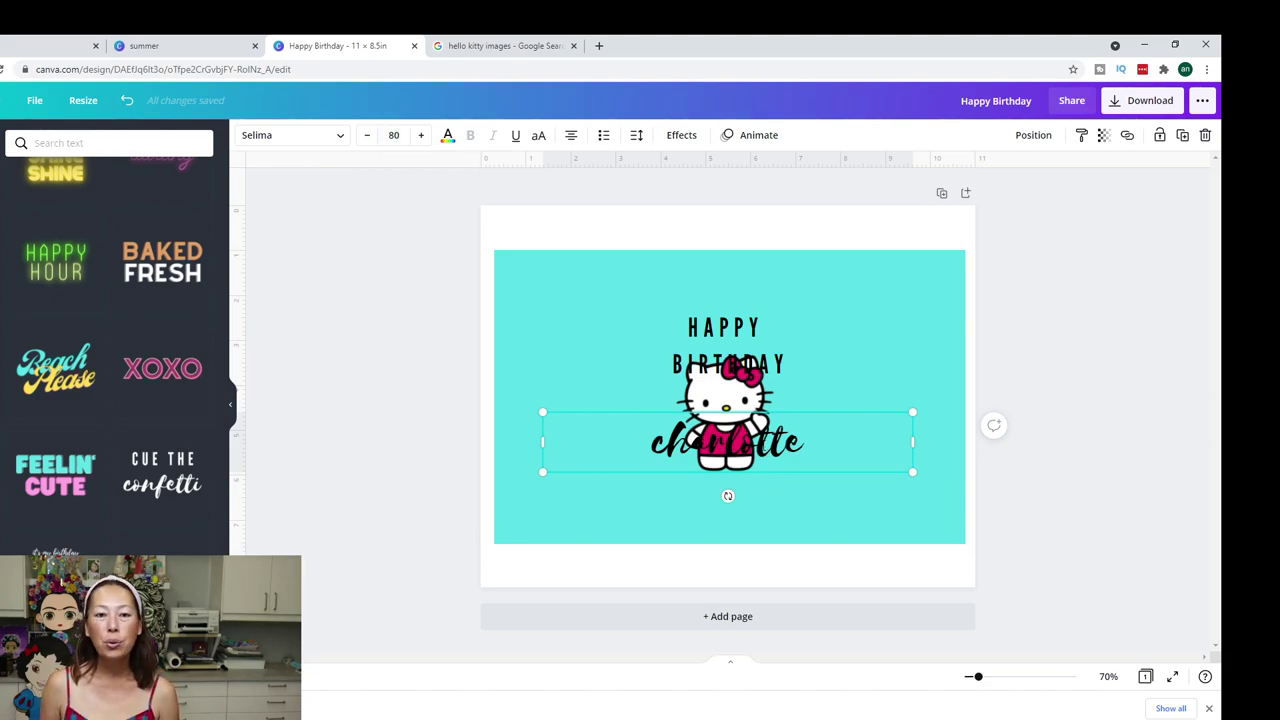
Colour the name text with the dark pink taken from the Hello Kitty photo colours
click(448, 141)
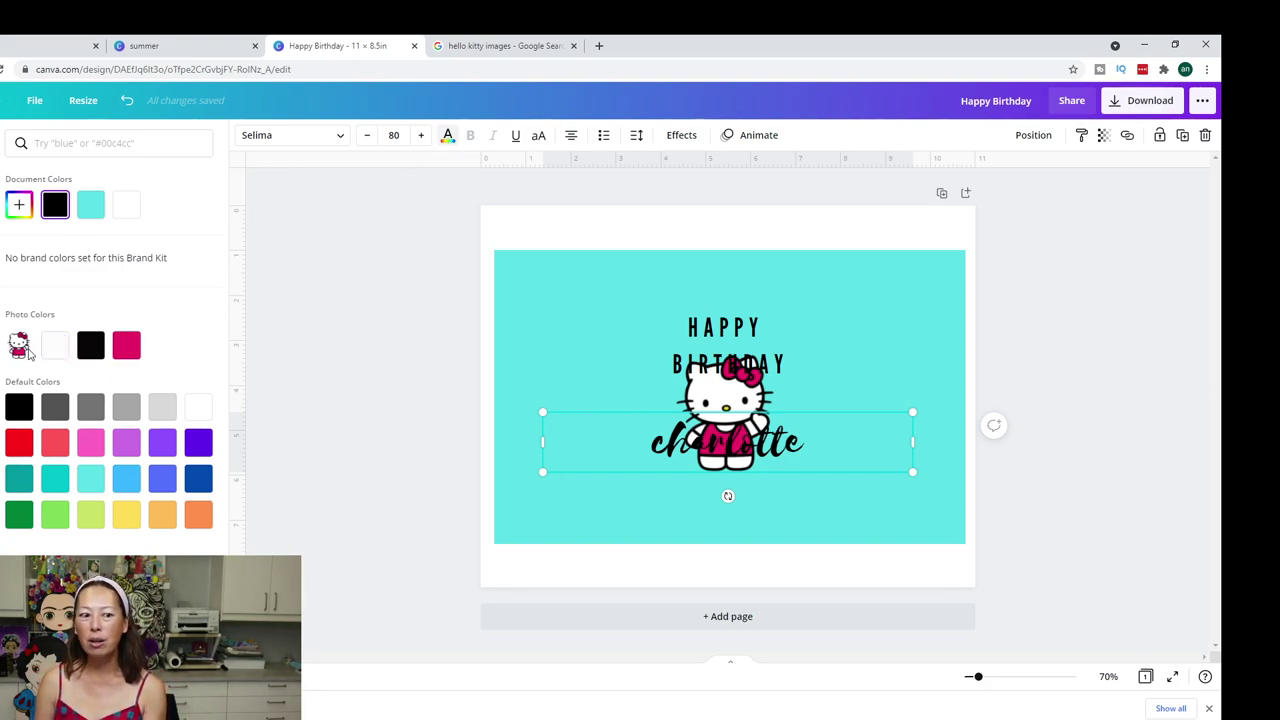
click(127, 346)
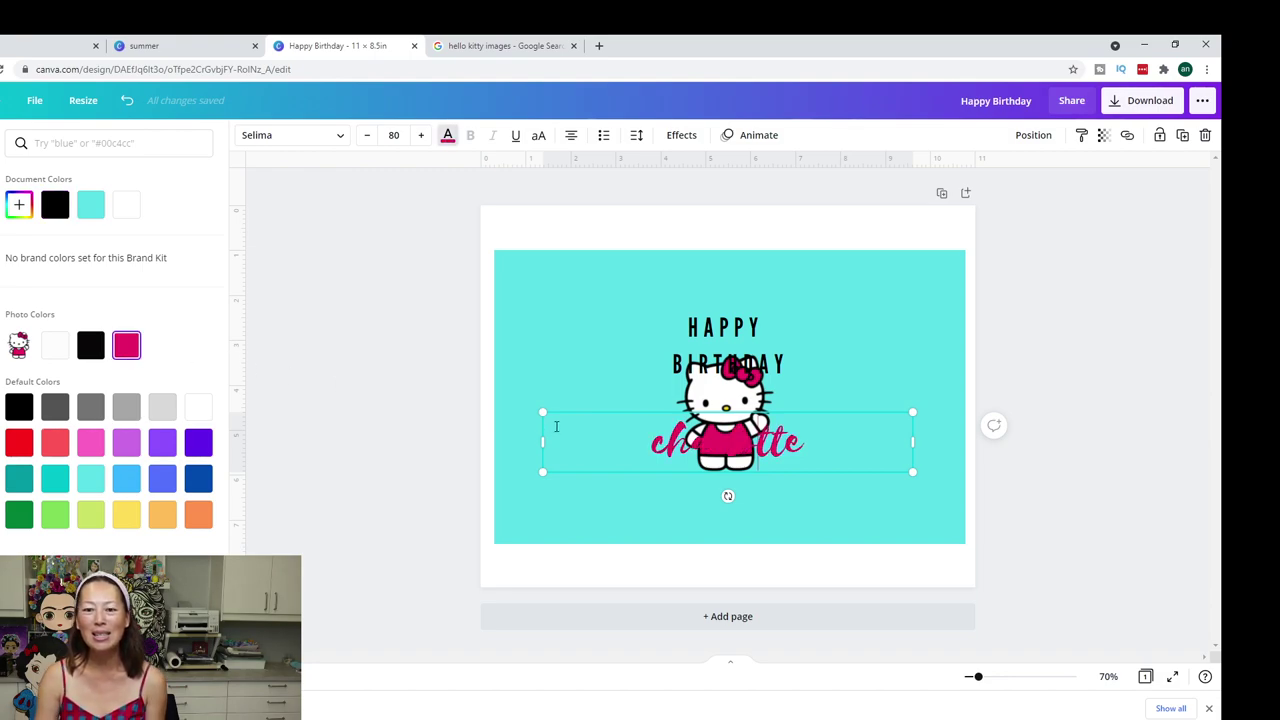
click(851, 347)
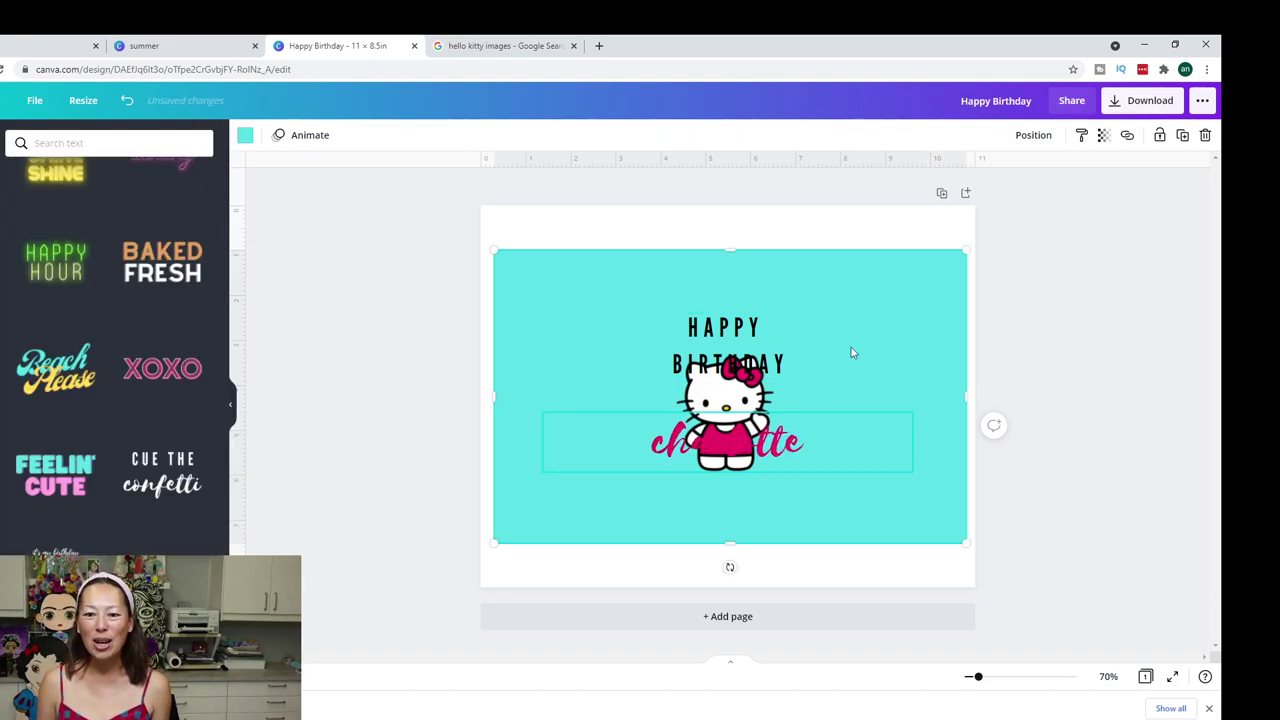
Move the name text just below Hello Kitty's feet and the "HAPPY BIRTHDAY" text above her head
click(784, 467)
drag(784, 467, 764, 497)
drag(738, 330, 740, 287)
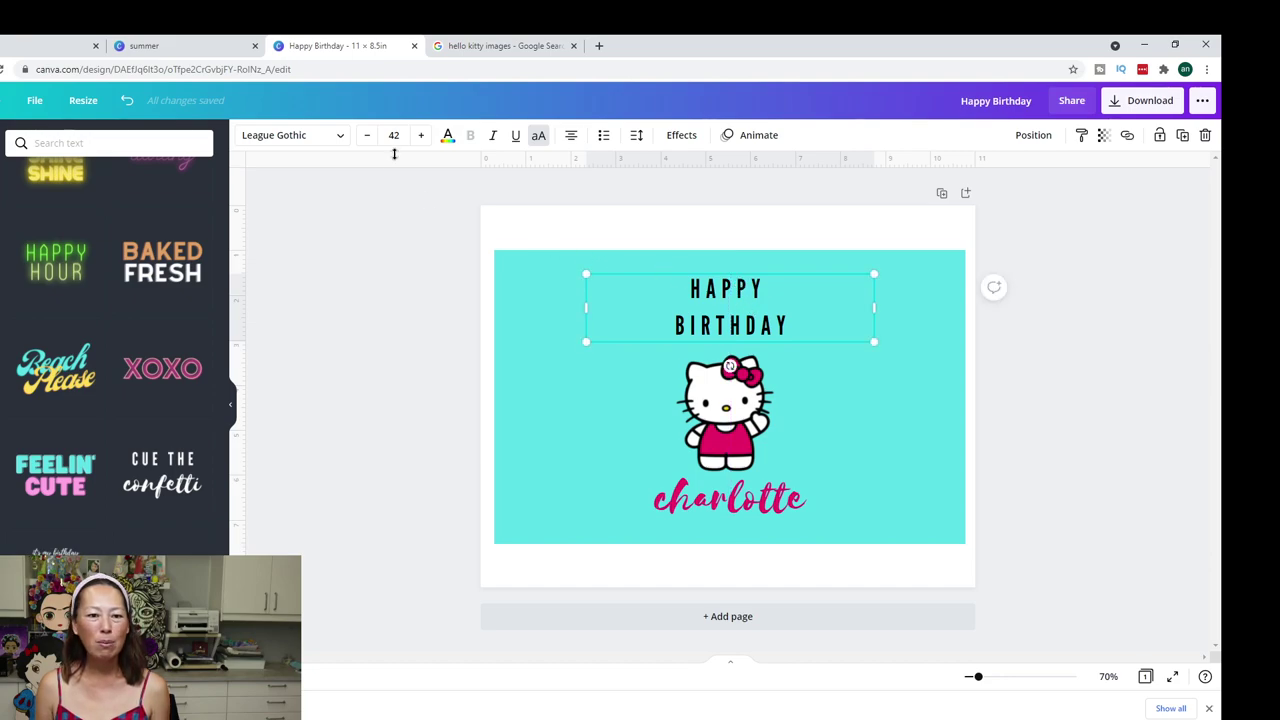
Colour the "HAPPY BIRTHDAY" text with the white from the Hello Kitty photo colours
click(448, 135)
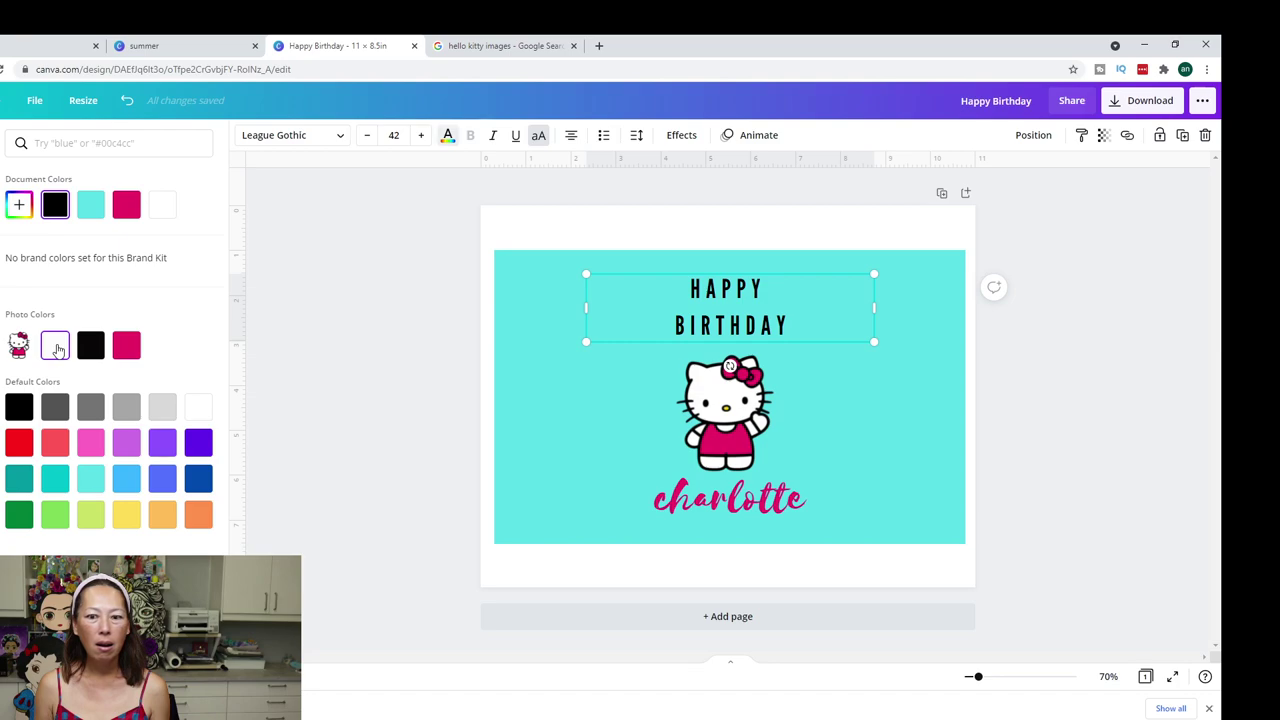
click(57, 348)
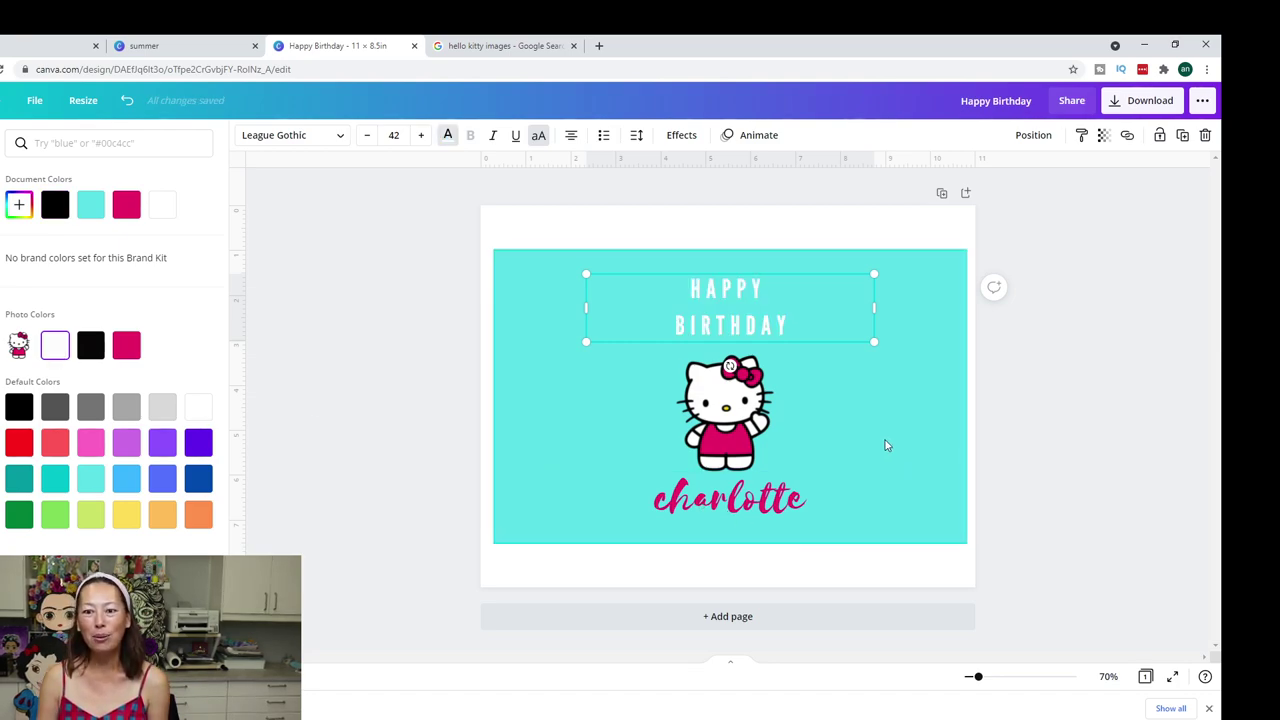
key(Escape)
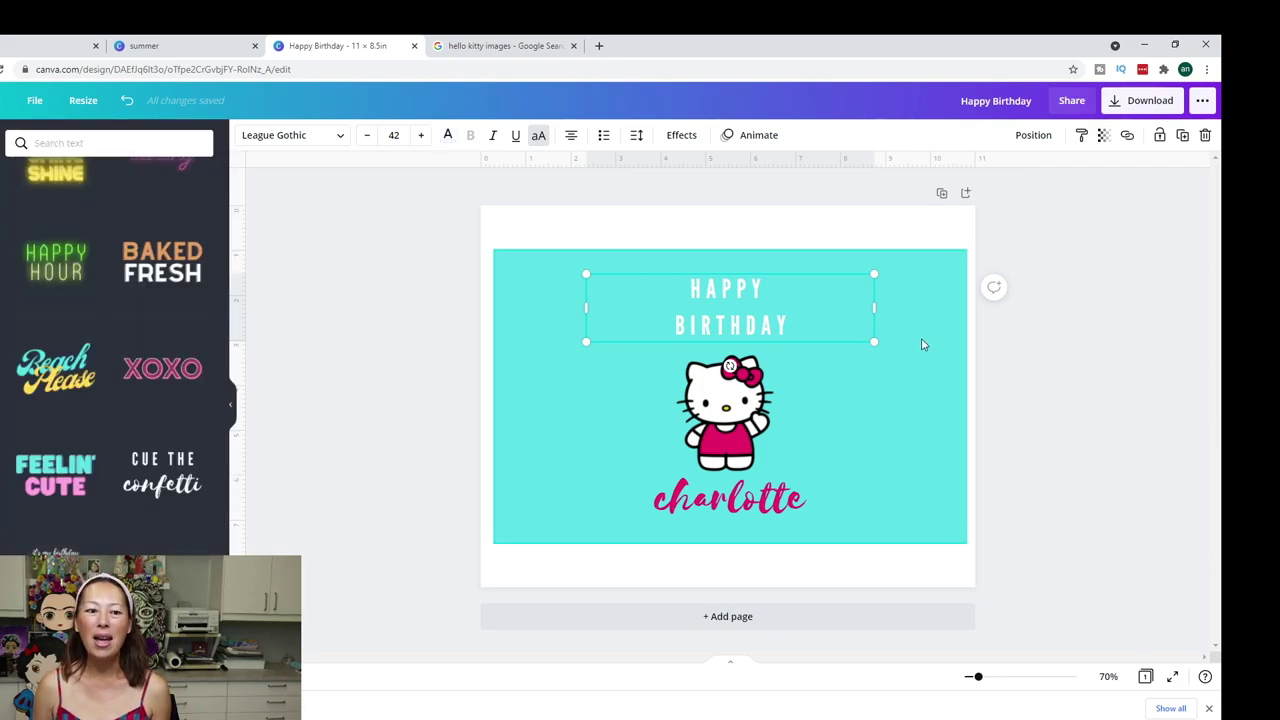
click(923, 345)
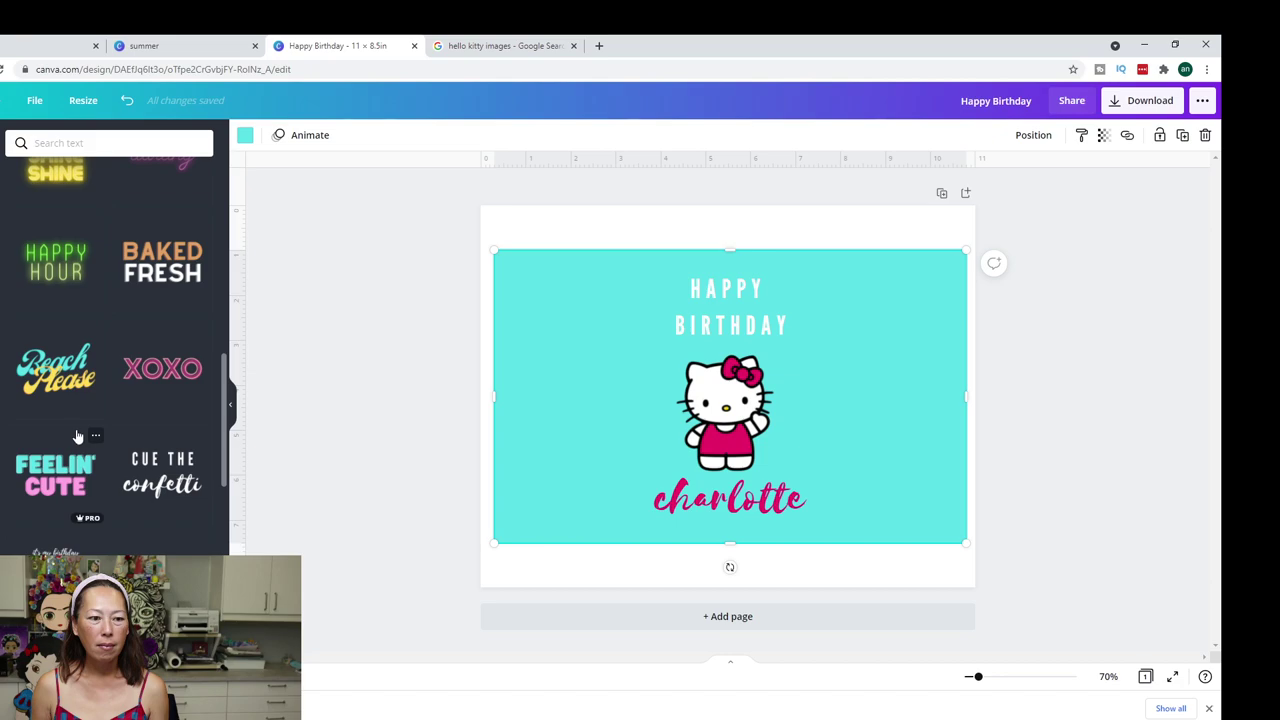
Add a heading reading "THANKS FOR COMING!" below the turquoise rectangle
scroll(78, 436, down, 5)
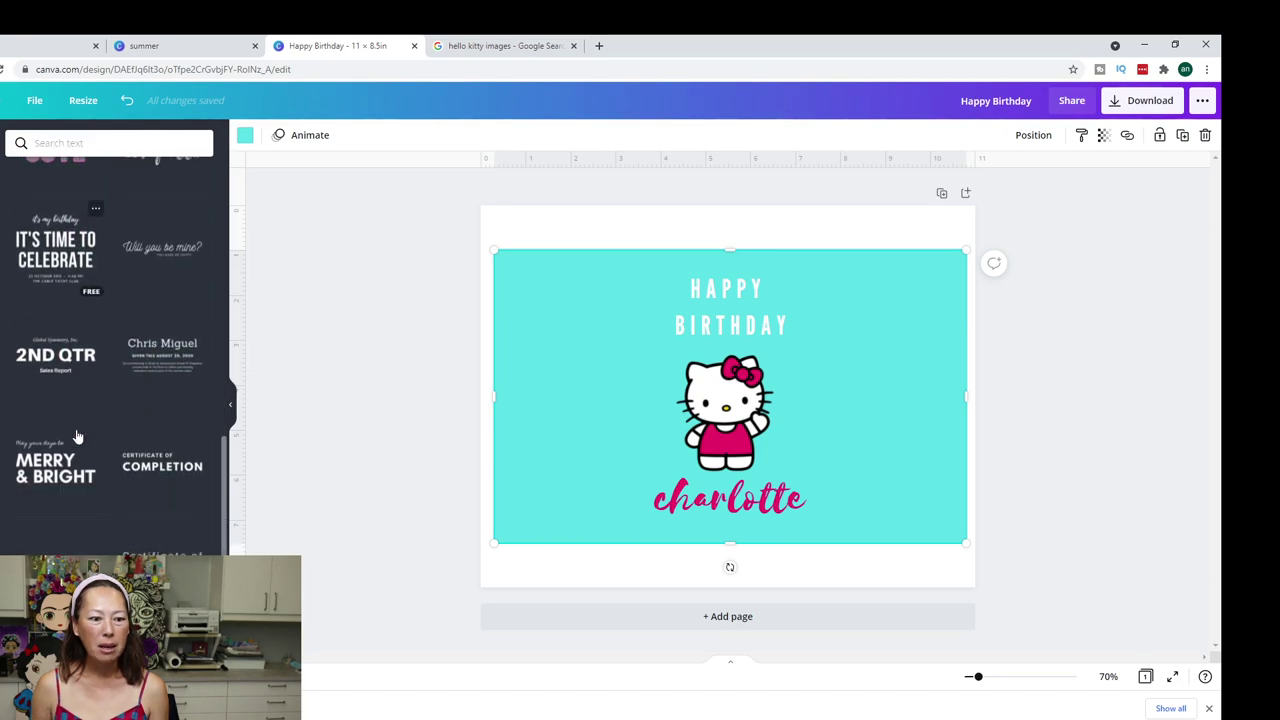
scroll(78, 436, down, 3)
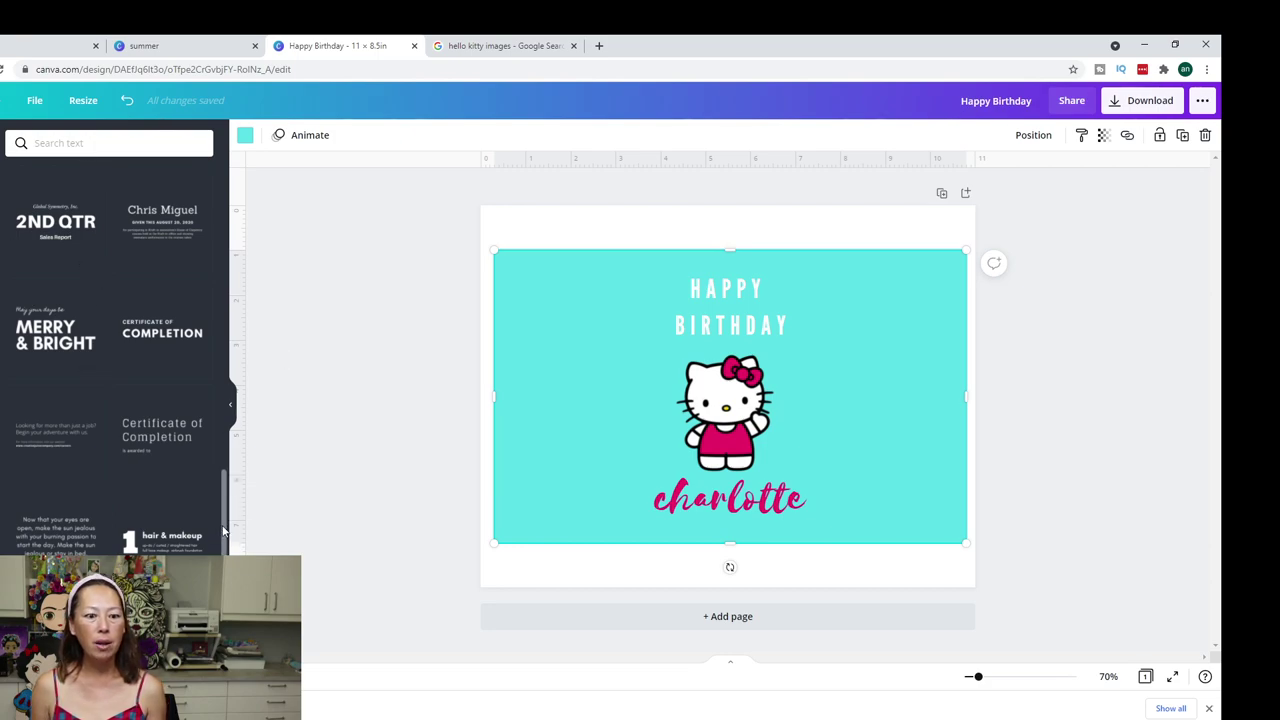
drag(227, 495, 227, 170)
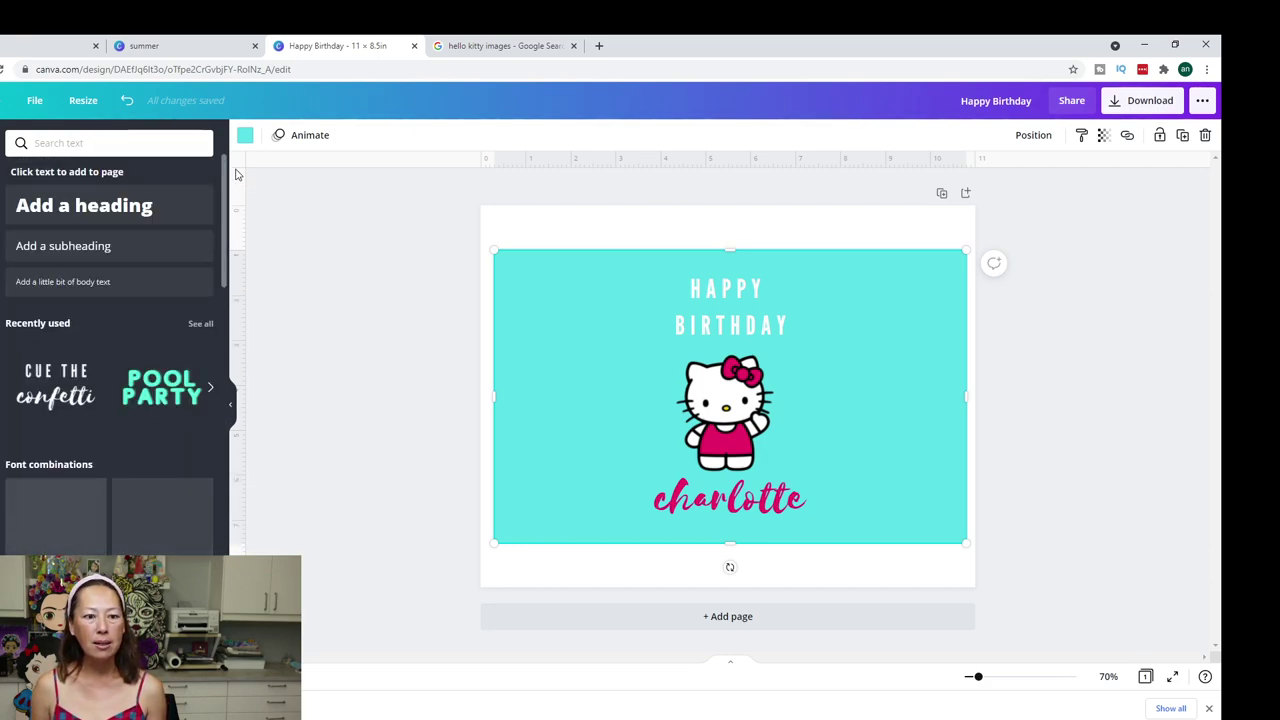
click(87, 208)
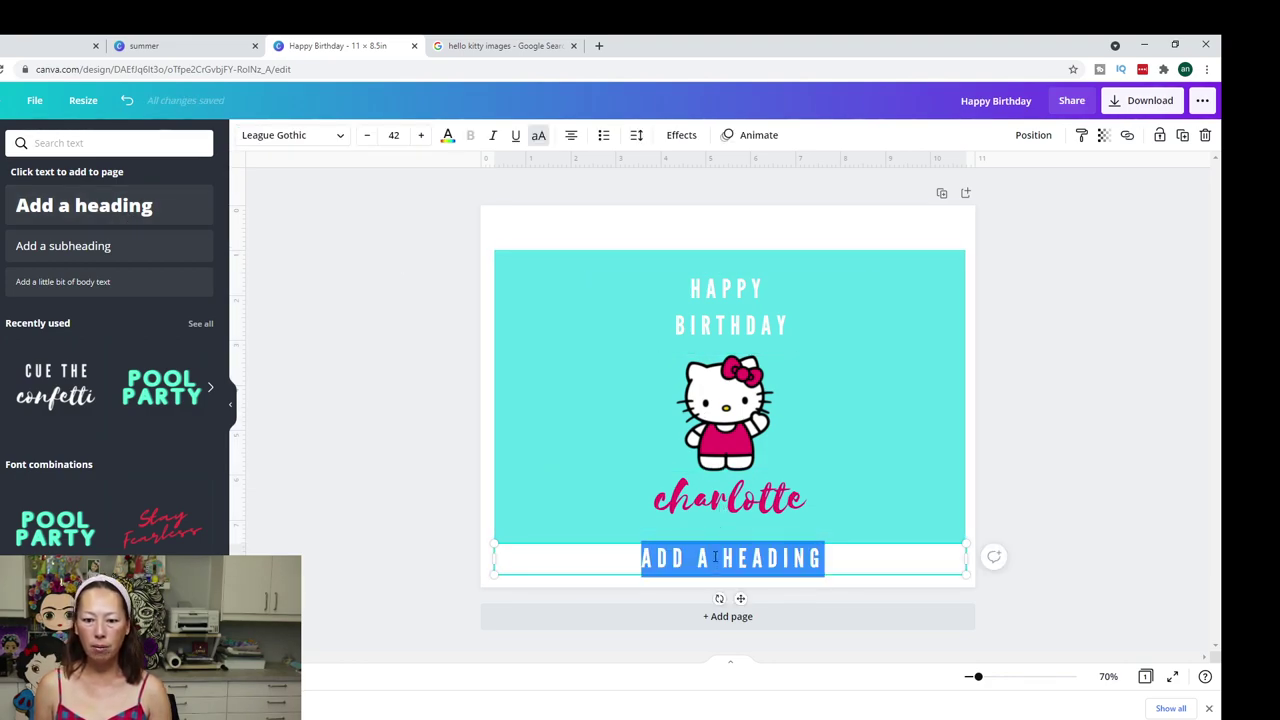
text(THANKS FO)
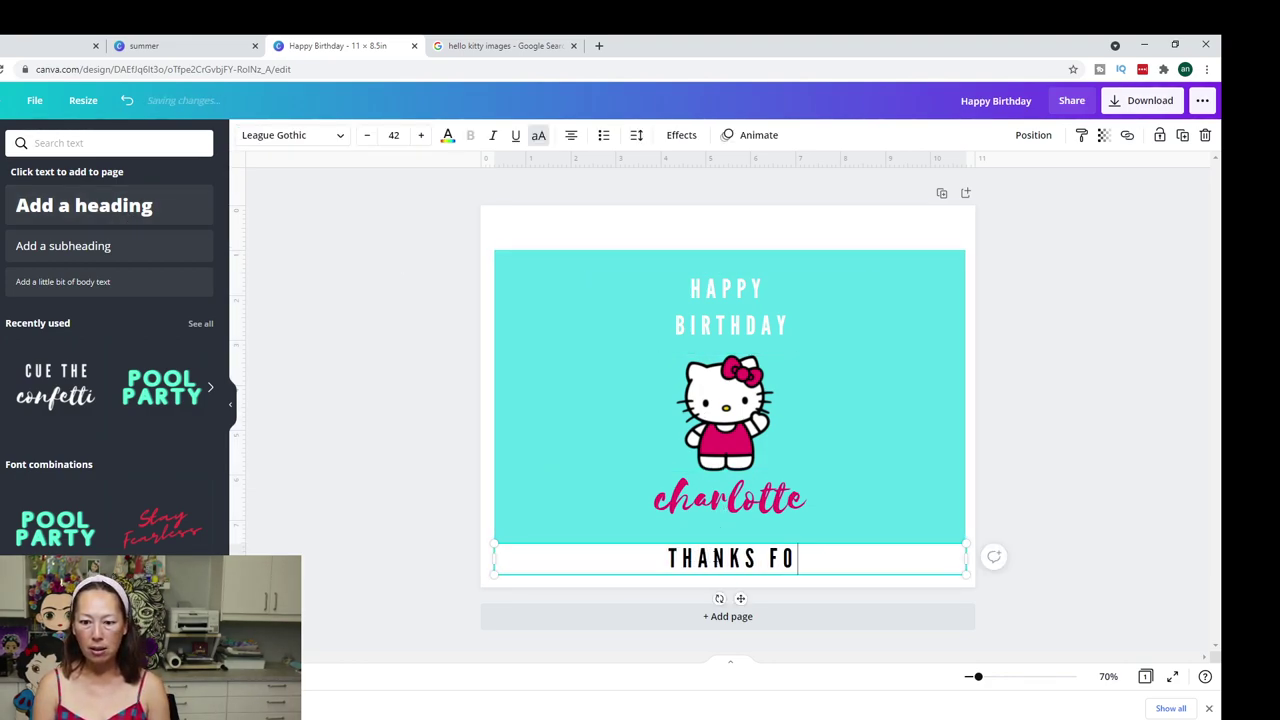
text(R COMING)
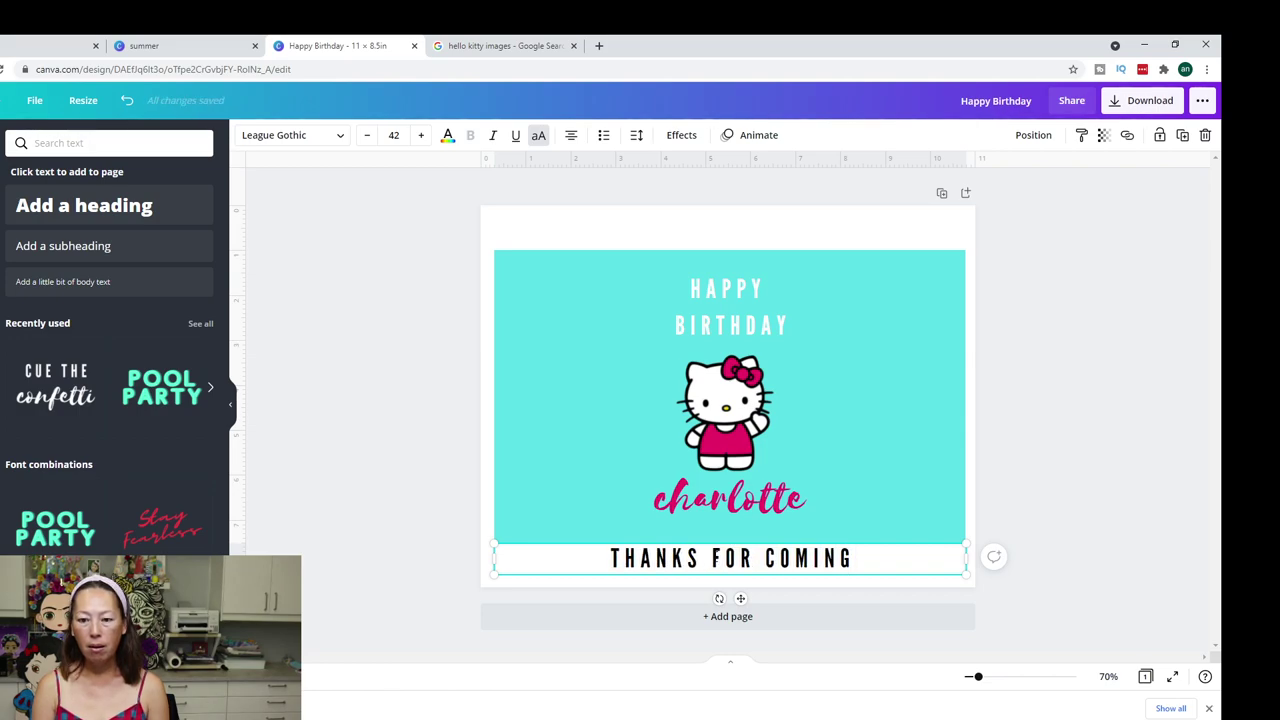
text(!)
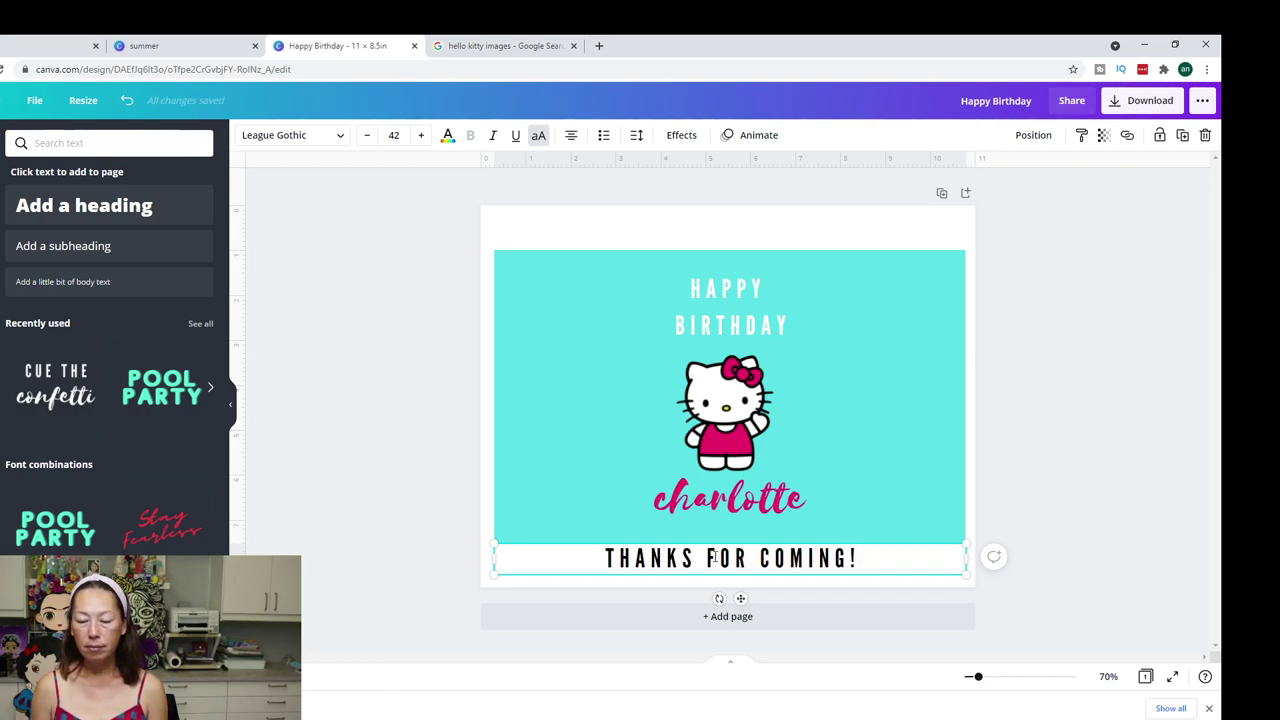
Try Advetime and settle on Benedict as the font of the "THANKS FOR COMING!" heading
click(342, 139)
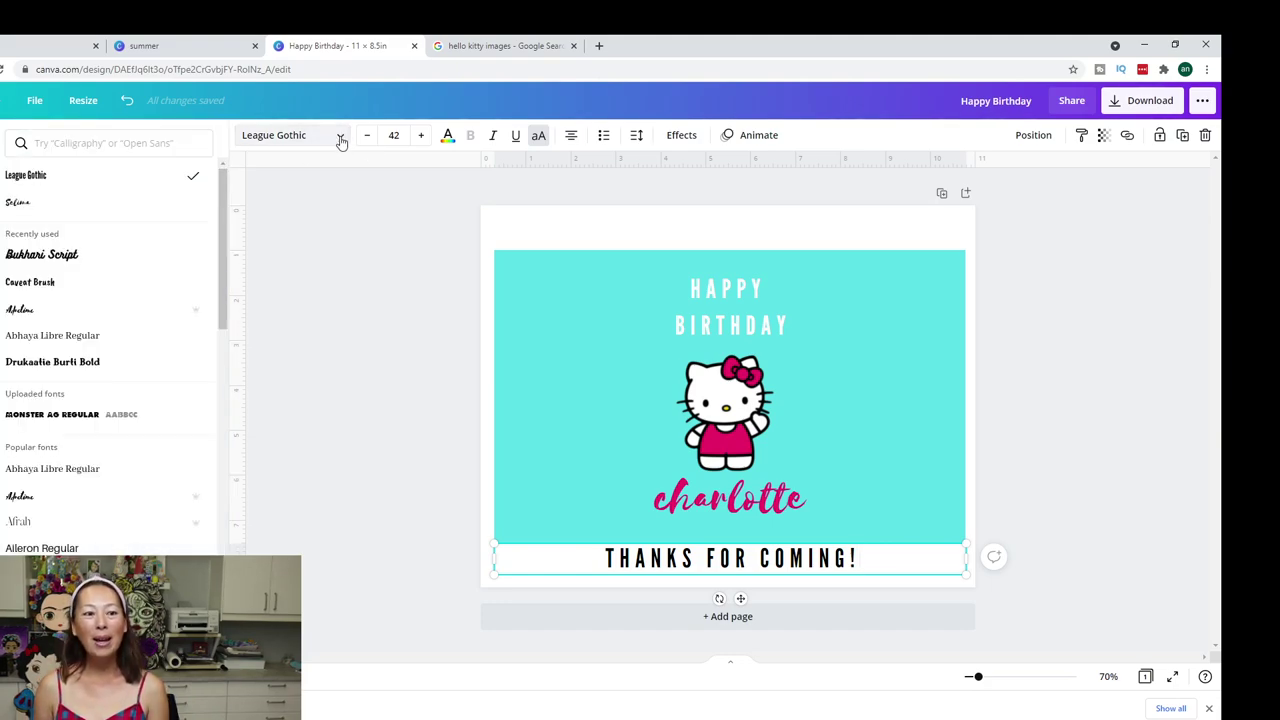
click(82, 313)
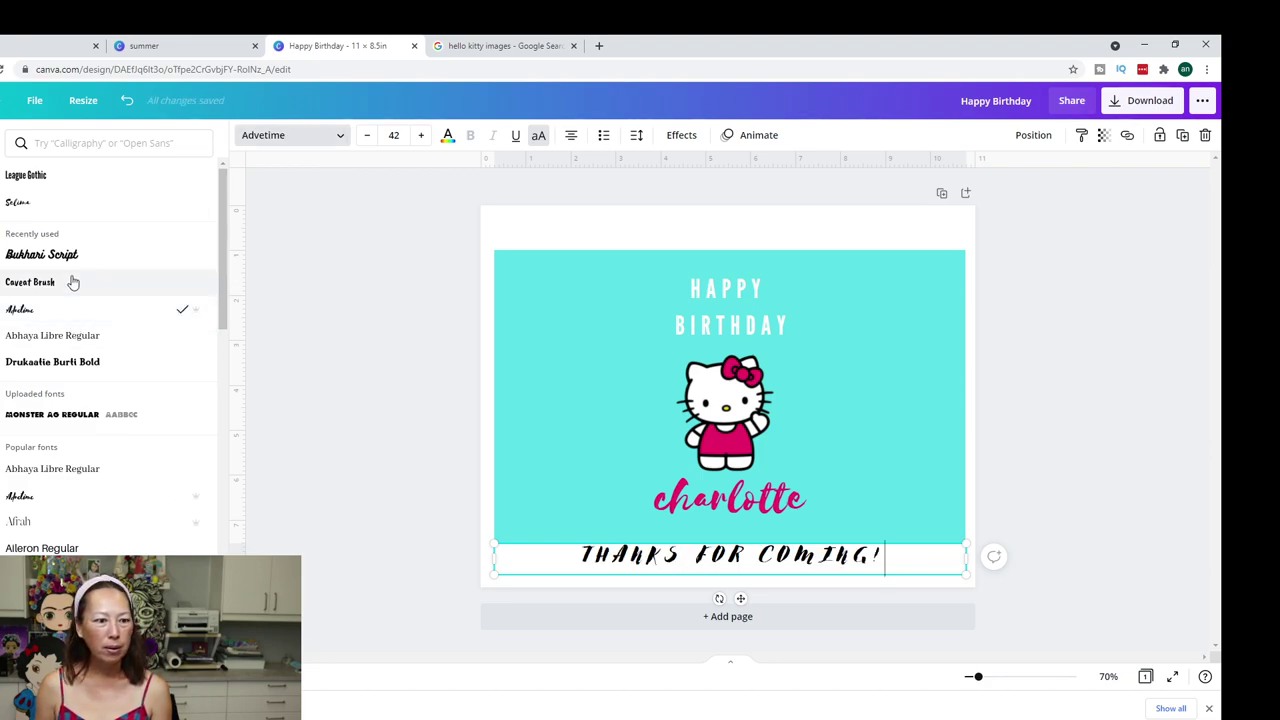
click(69, 499)
scroll(72, 505, down, 3)
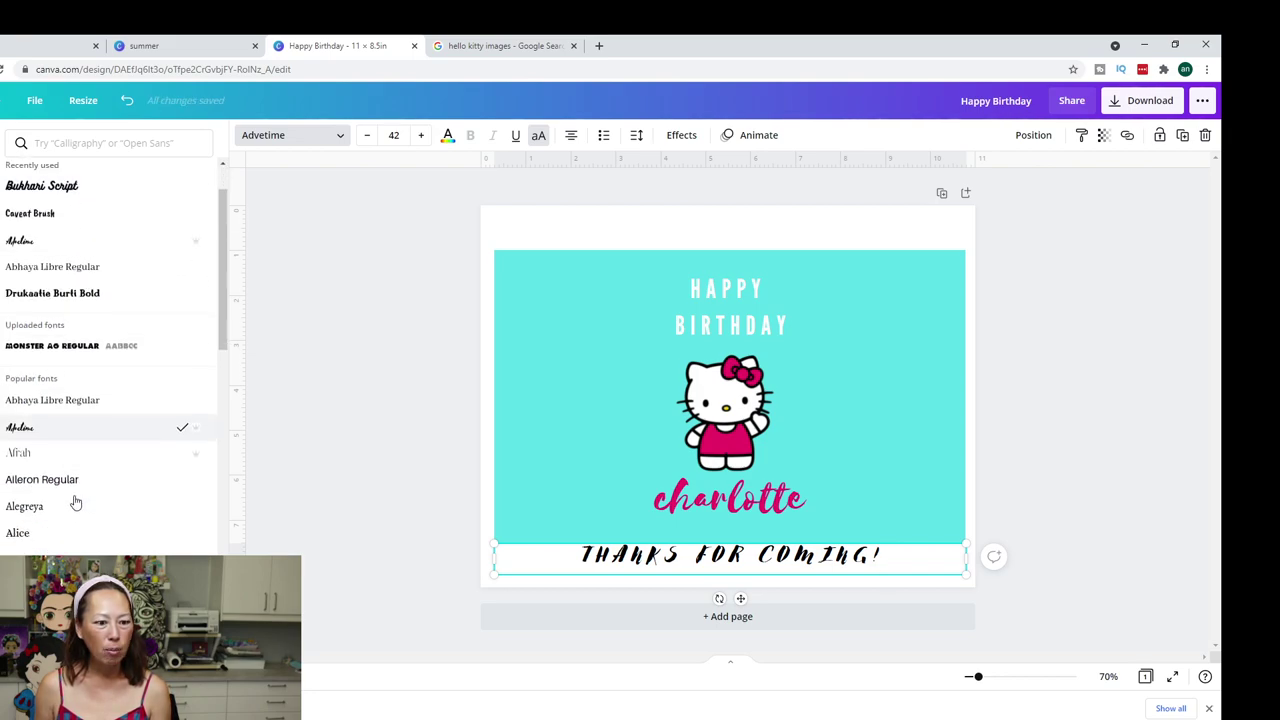
scroll(74, 508, down, 3)
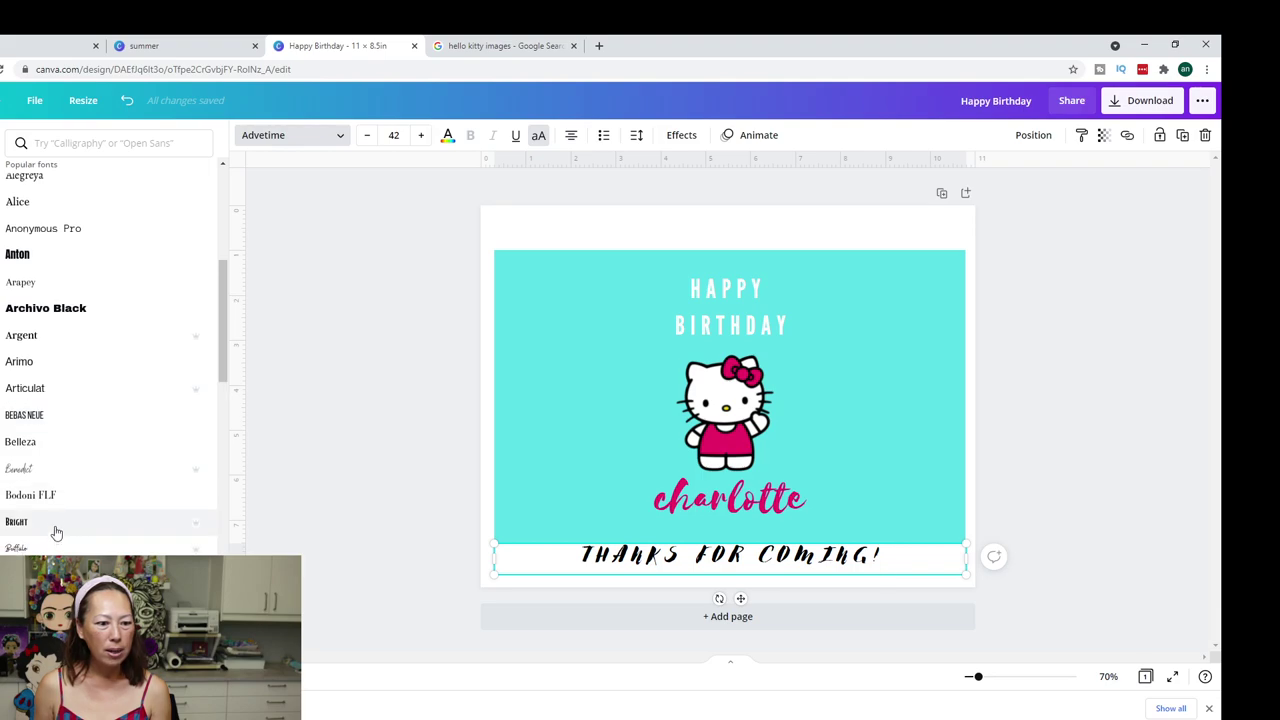
click(56, 474)
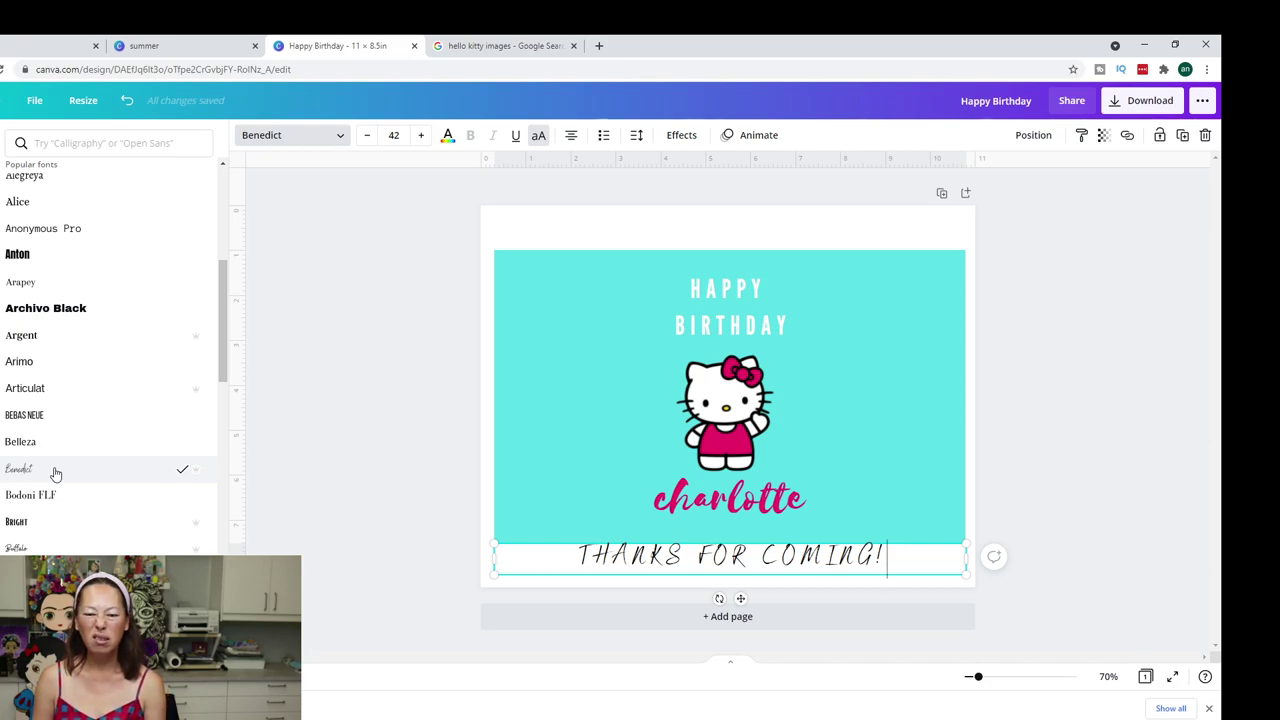
Colour the "THANKS FOR COMING!" heading with the document's dark pink and break it into three lines, one word per line
click(447, 135)
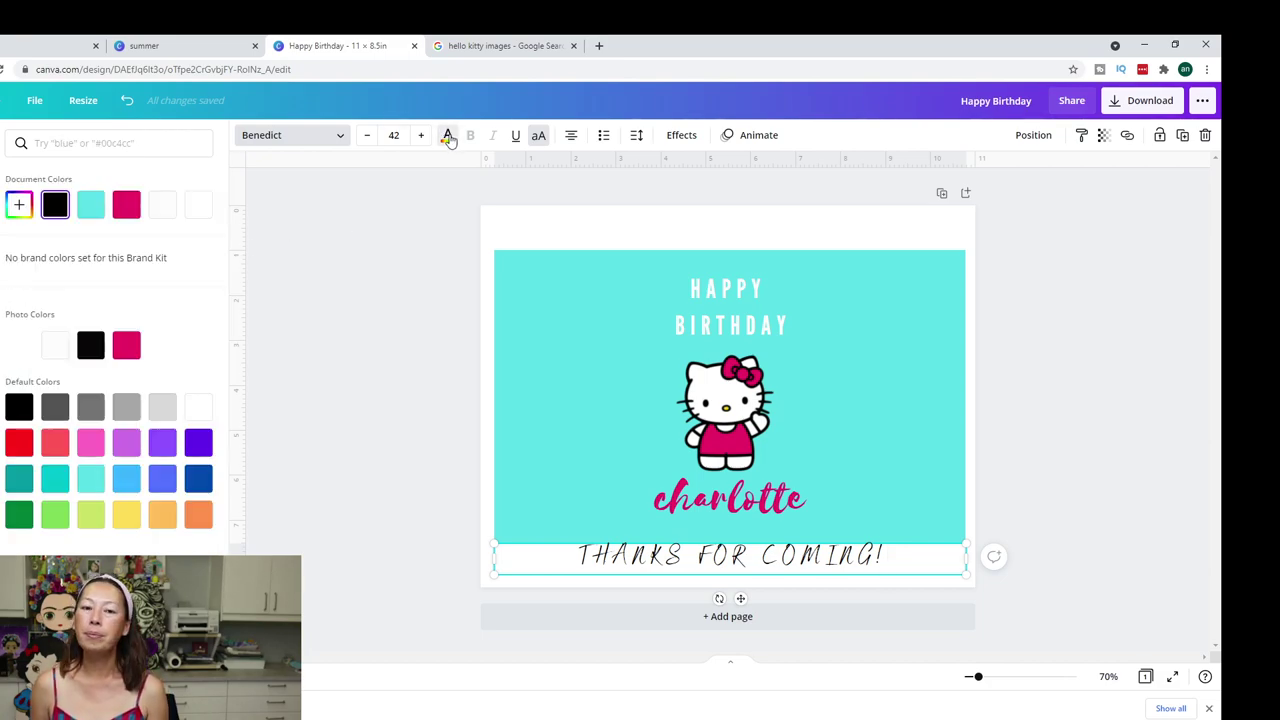
click(127, 207)
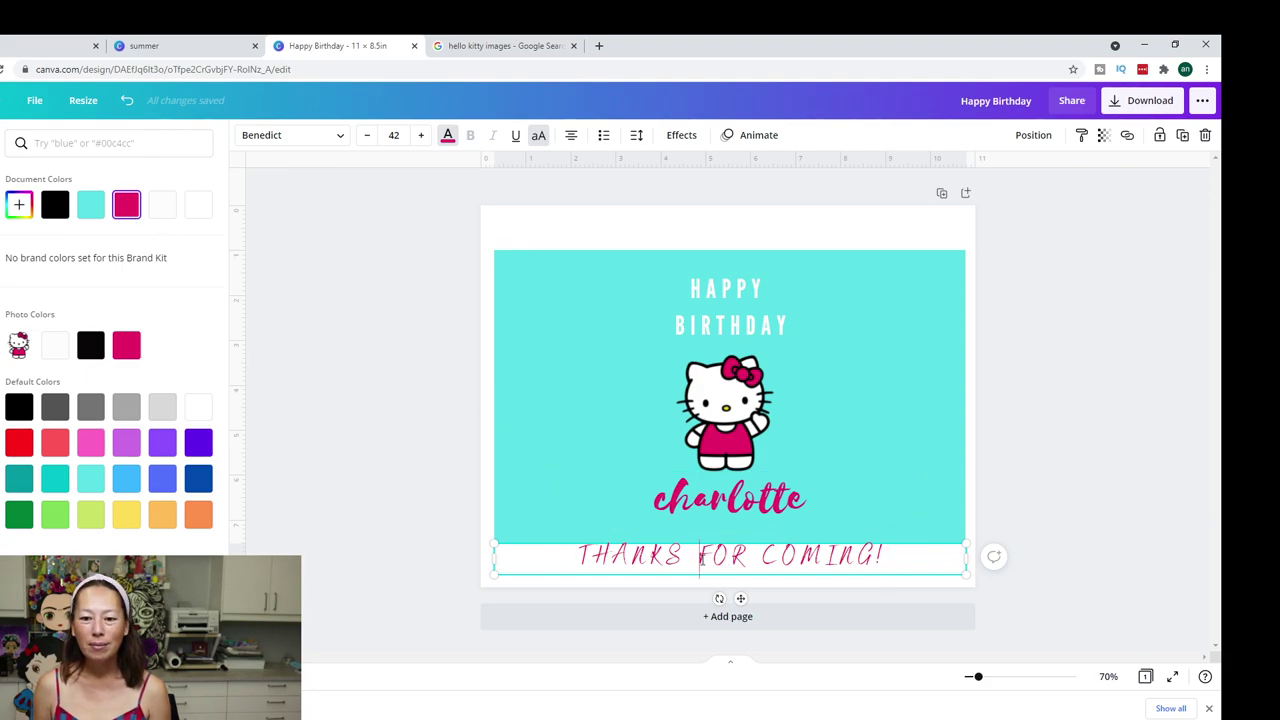
click(700, 557)
key(Return)
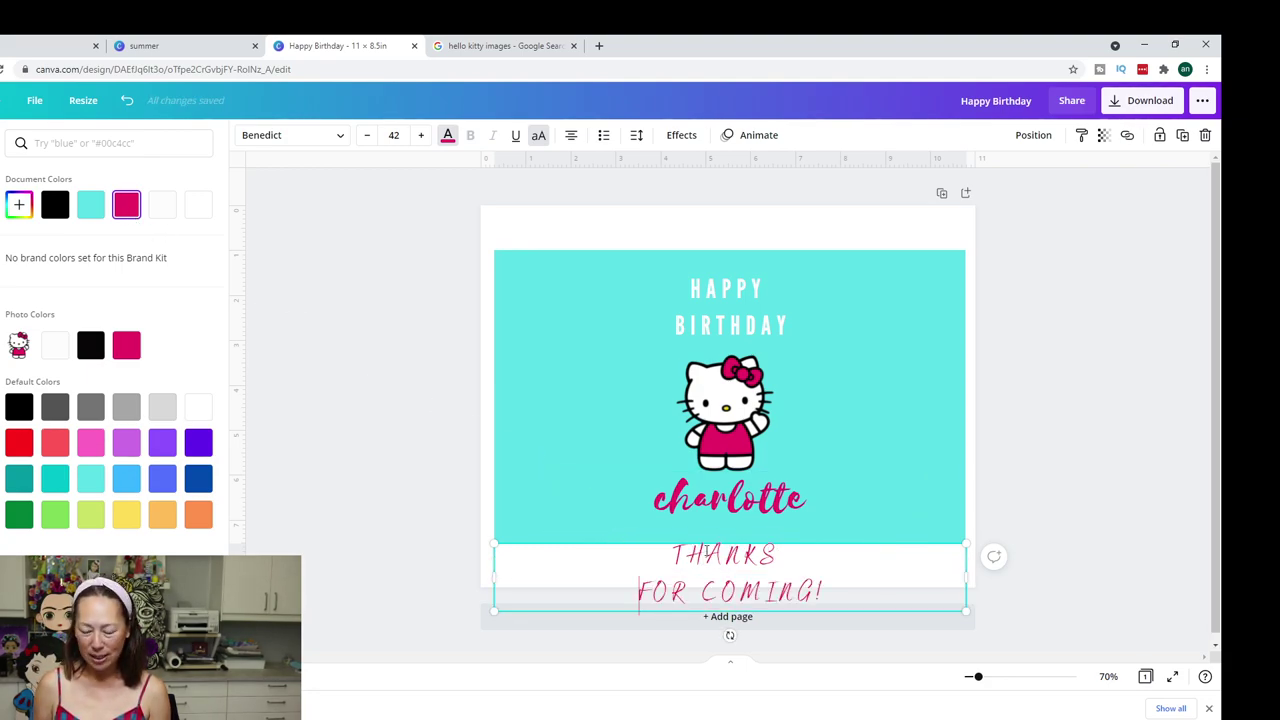
key(BackSpace)
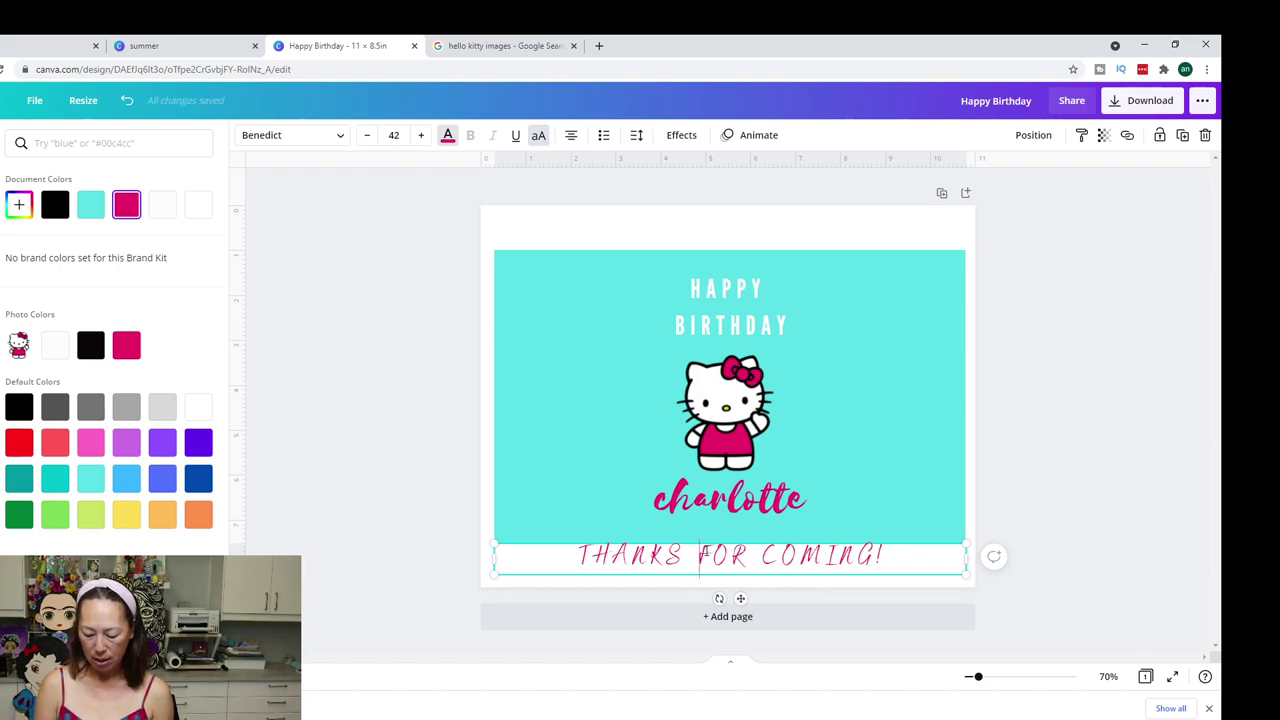
key(BackSpace)
key(Return)
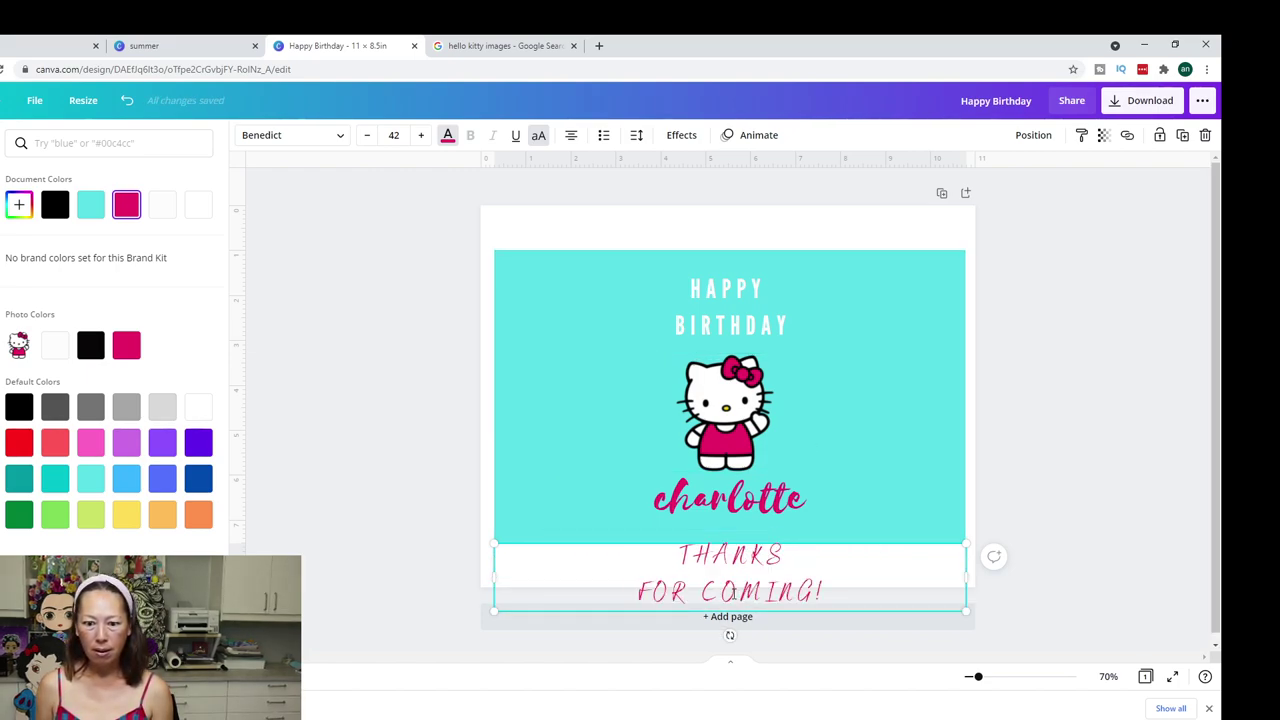
click(700, 593)
key(BackSpace)
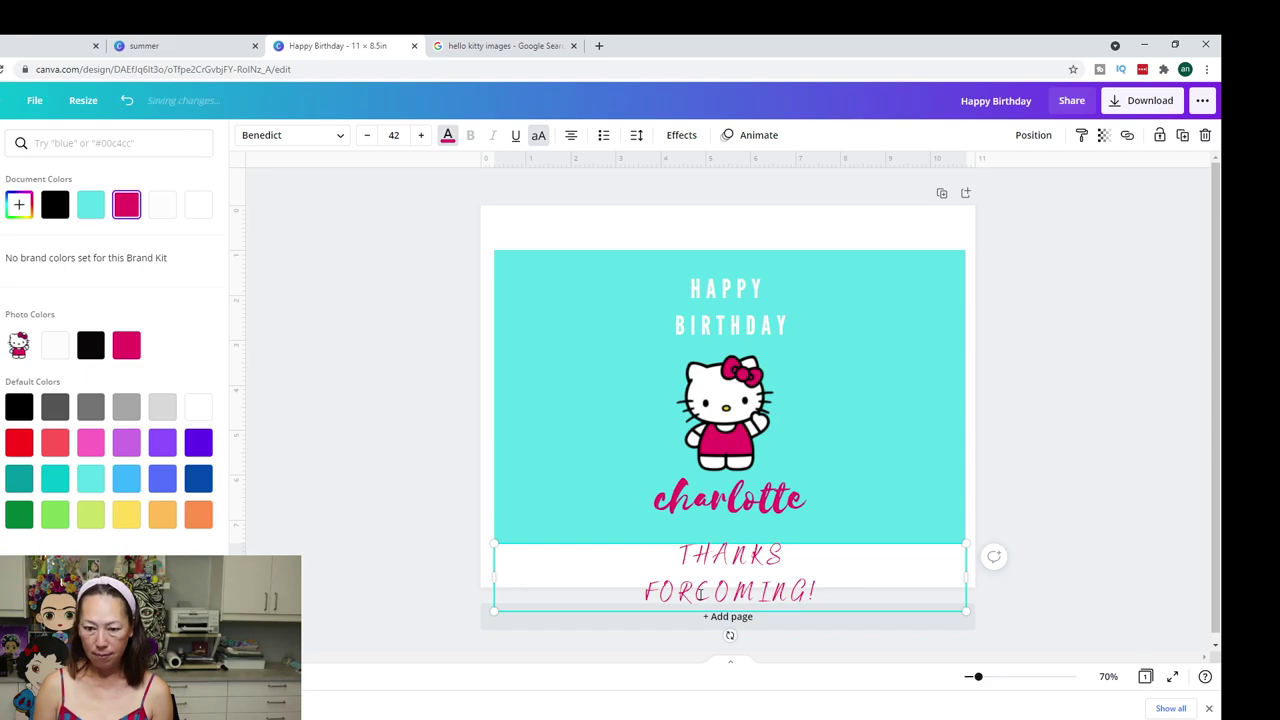
key(Return)
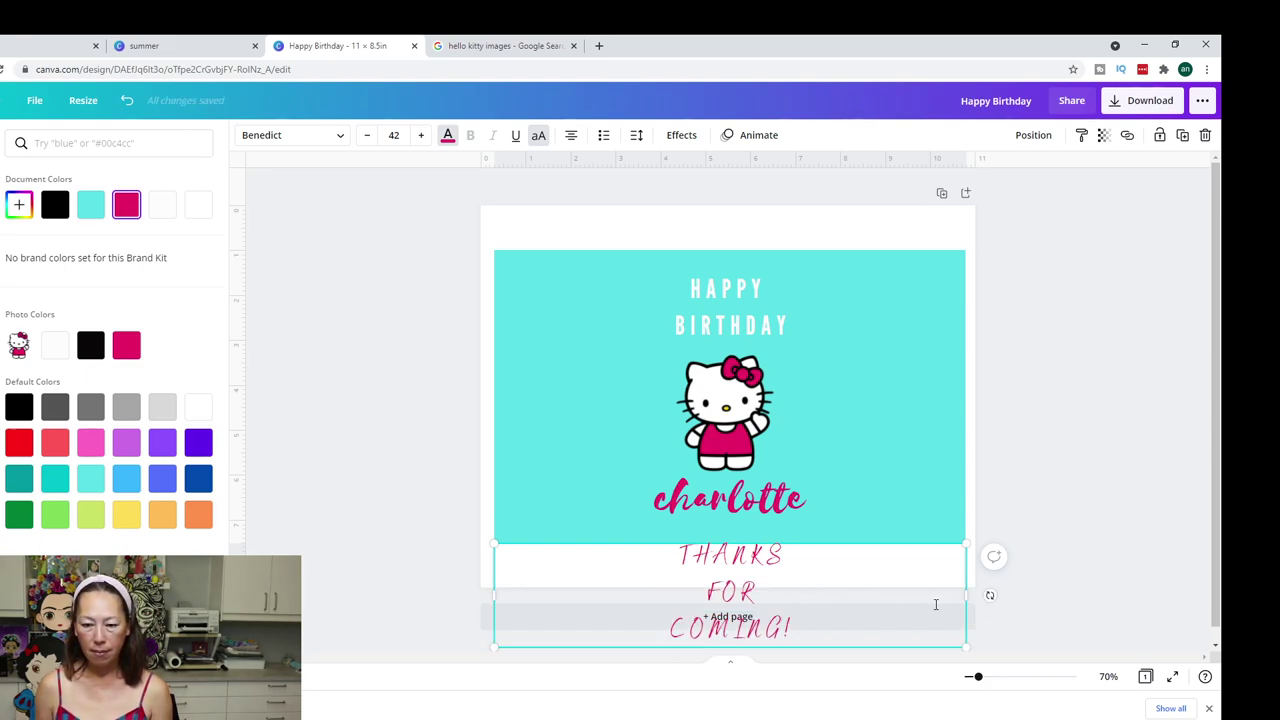
Narrow the "THANKS FOR COMING!" text box to about the width of its words and move it beside Hello Kitty on the rectangle's right part
drag(966, 596, 672, 598)
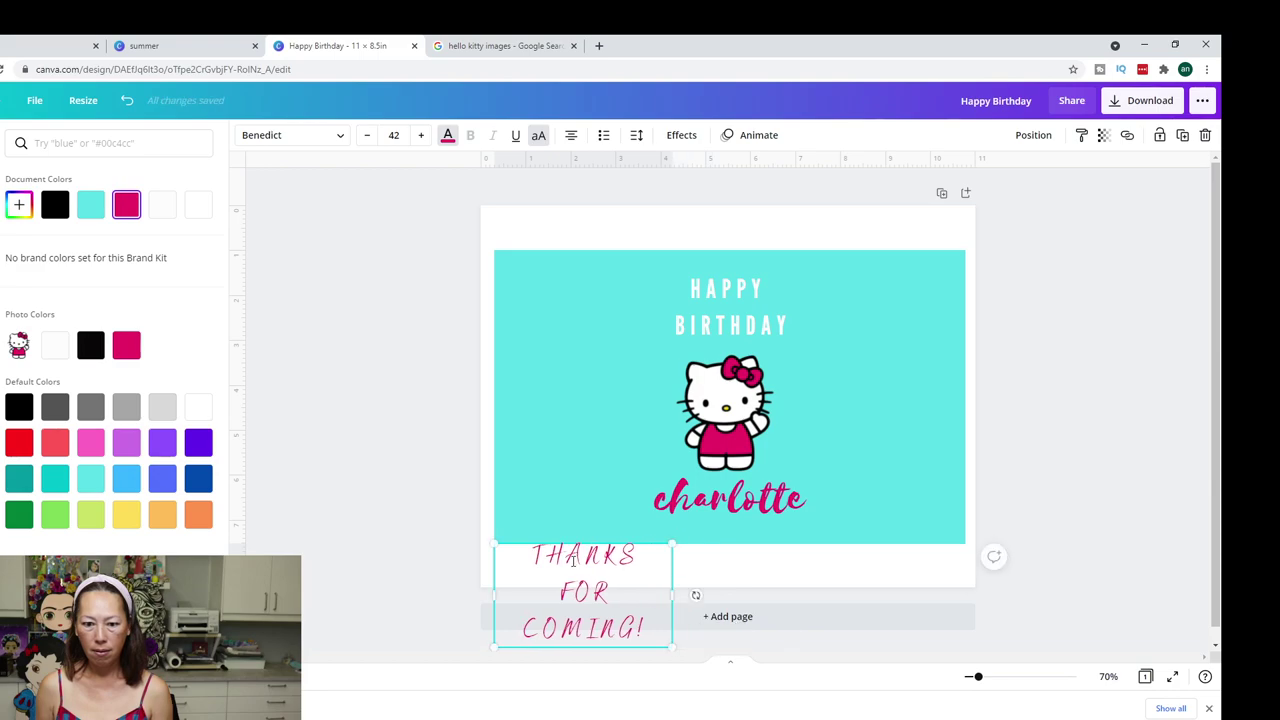
drag(601, 544, 913, 318)
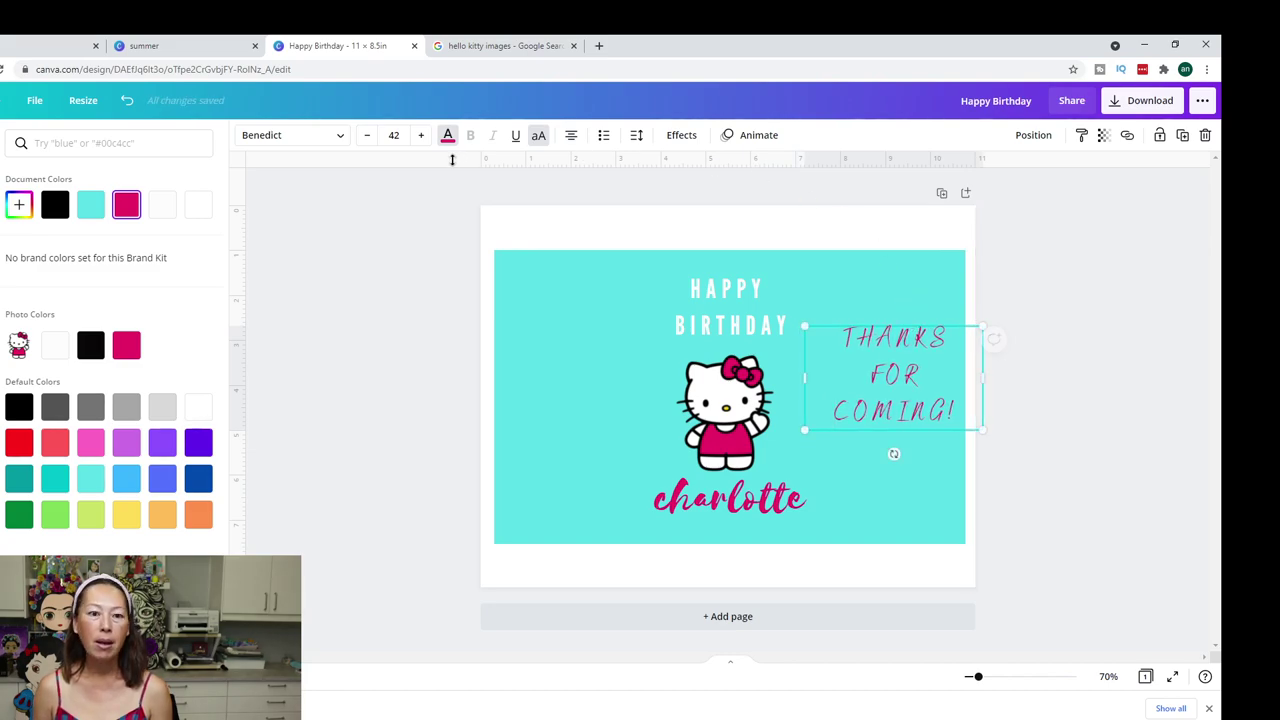
Set the font size of all three lines of the "THANKS FOR COMING!" text to 30
click(400, 136)
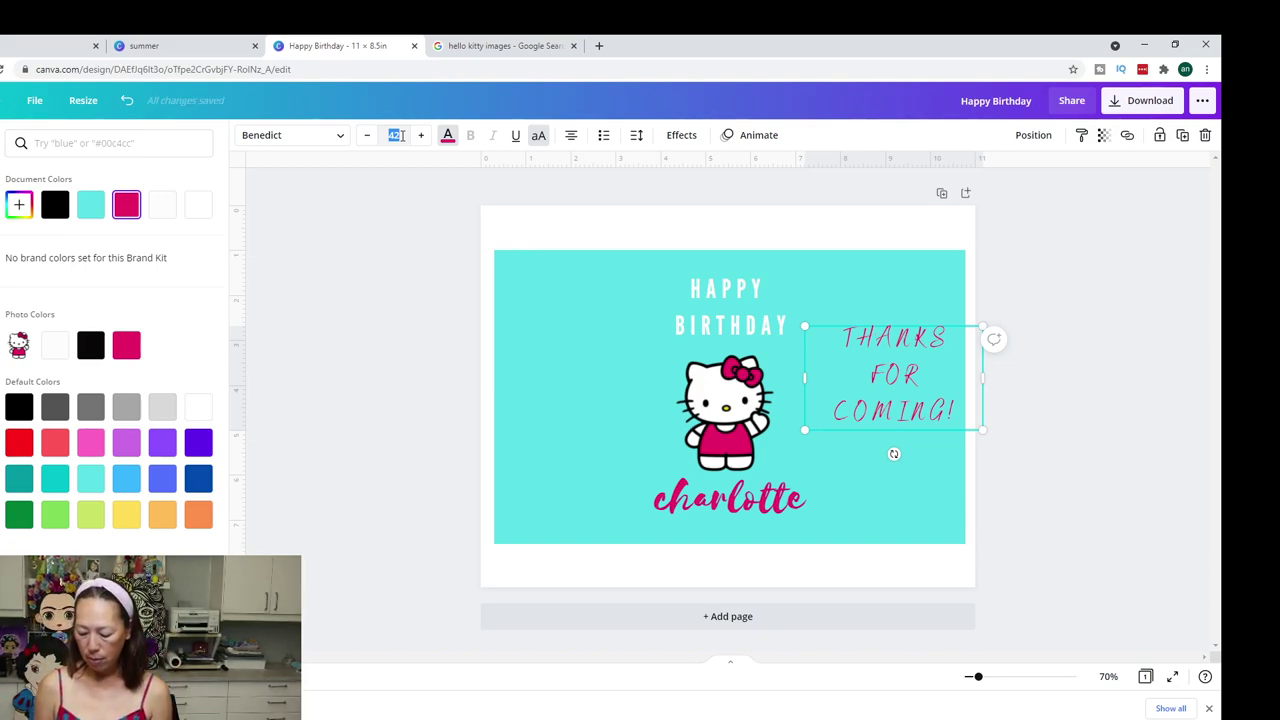
text(30)
key(Return)
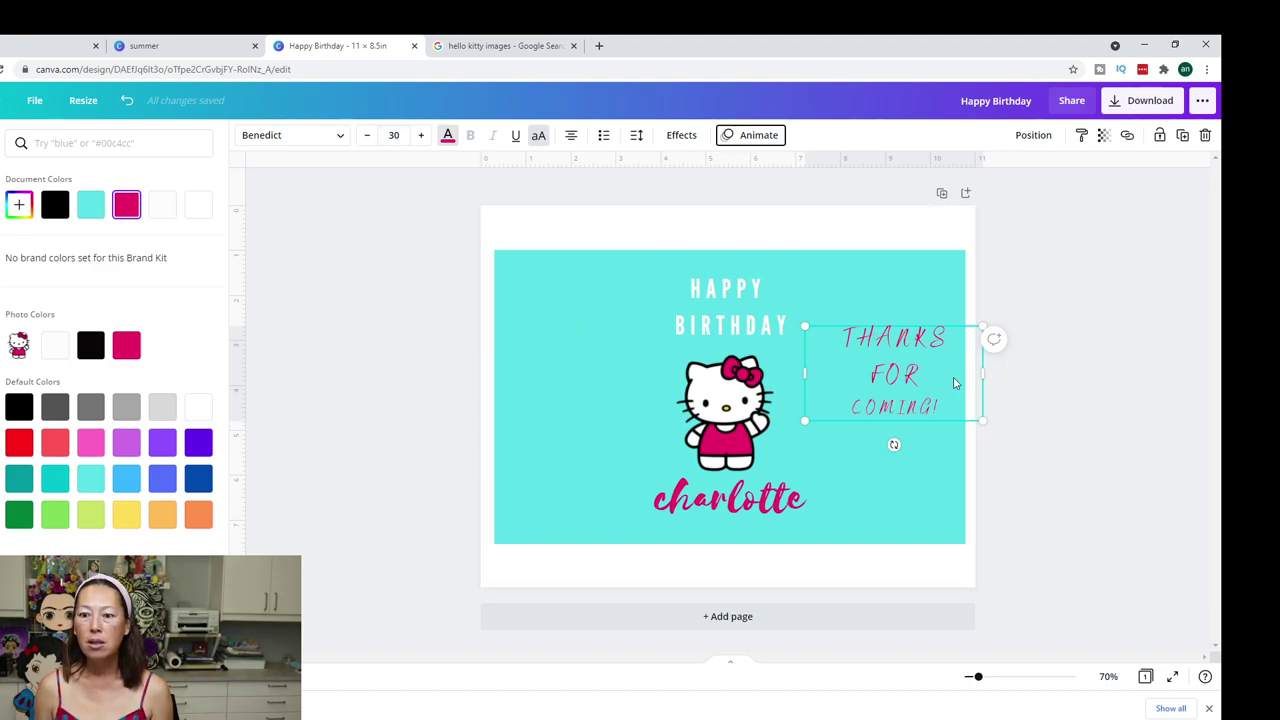
click(905, 376)
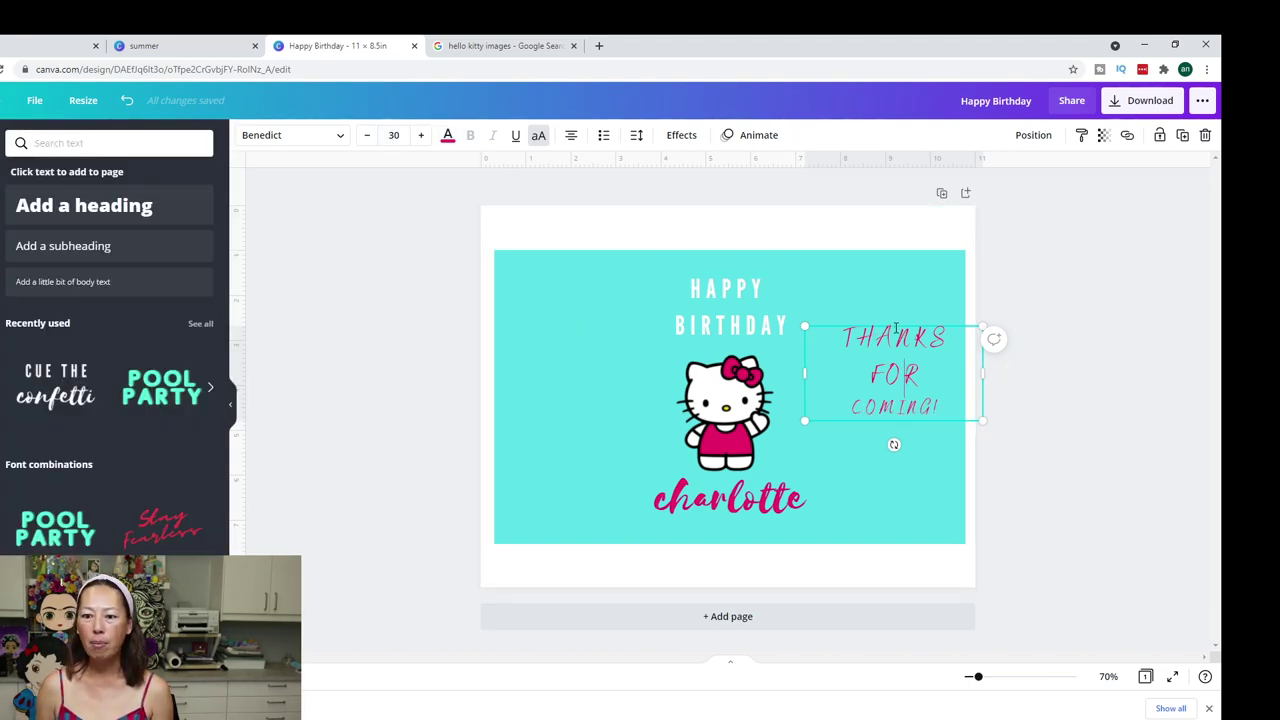
click(896, 325)
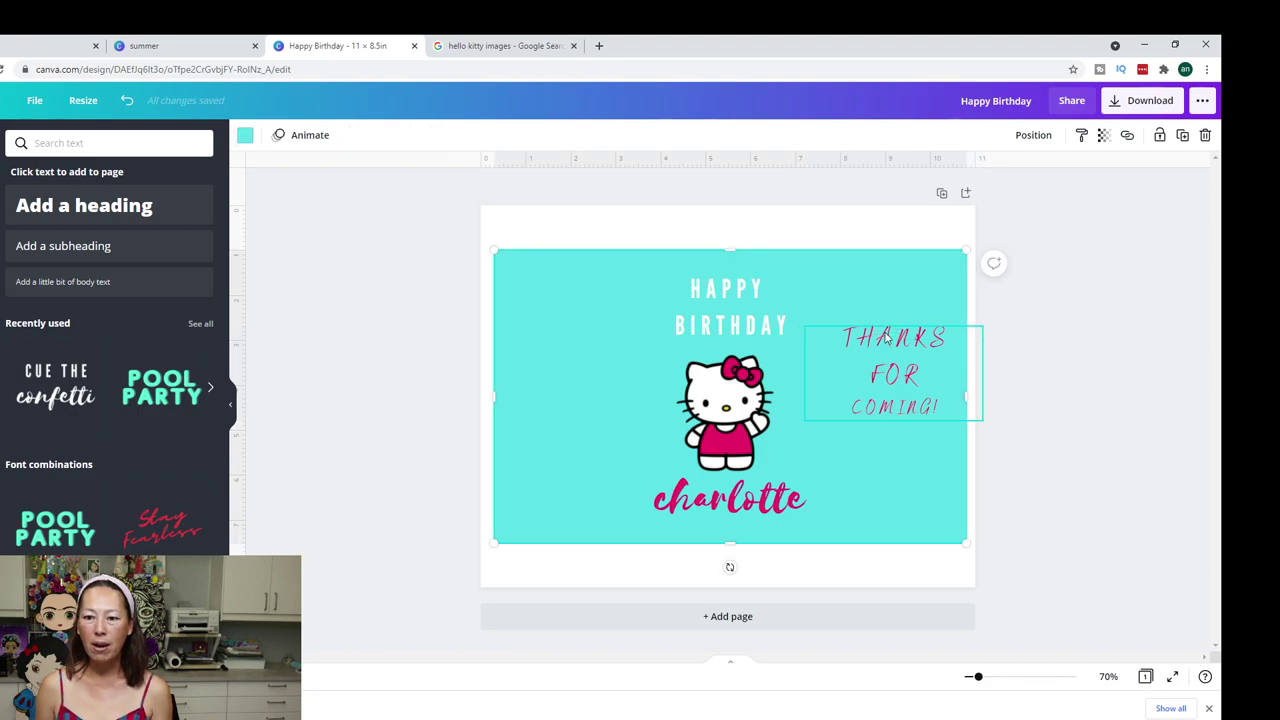
click(873, 358)
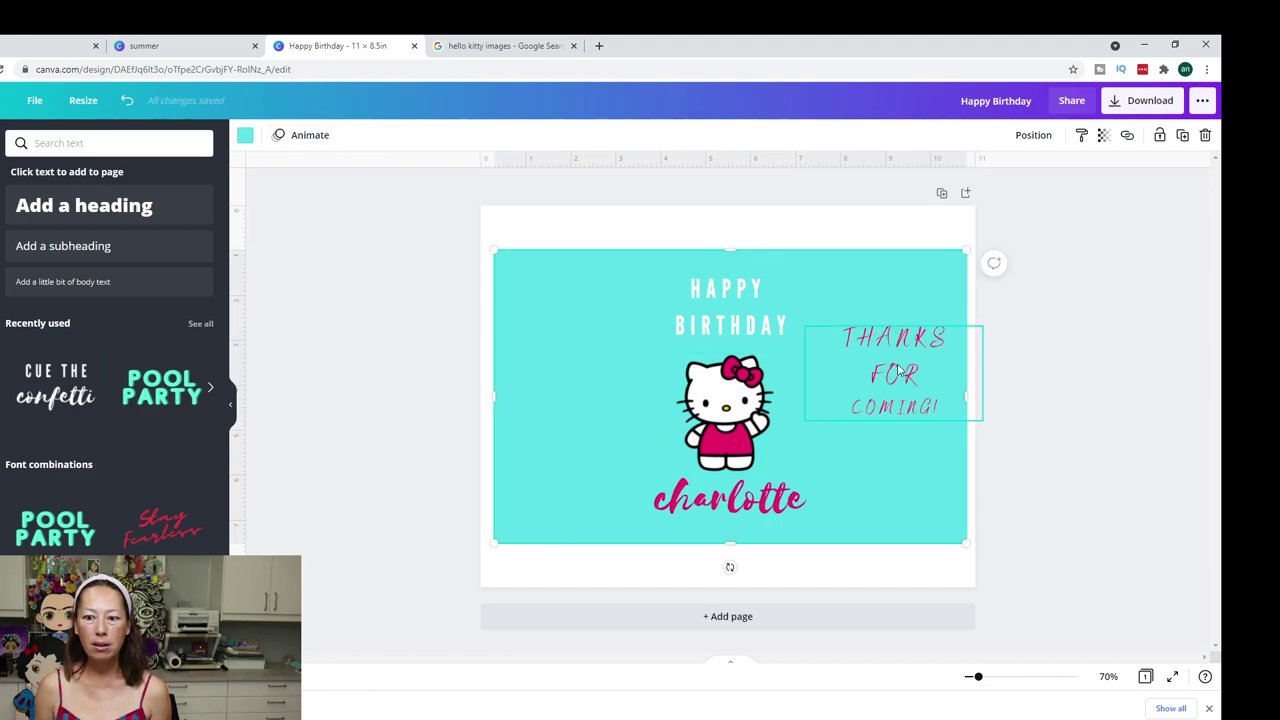
click(400, 136)
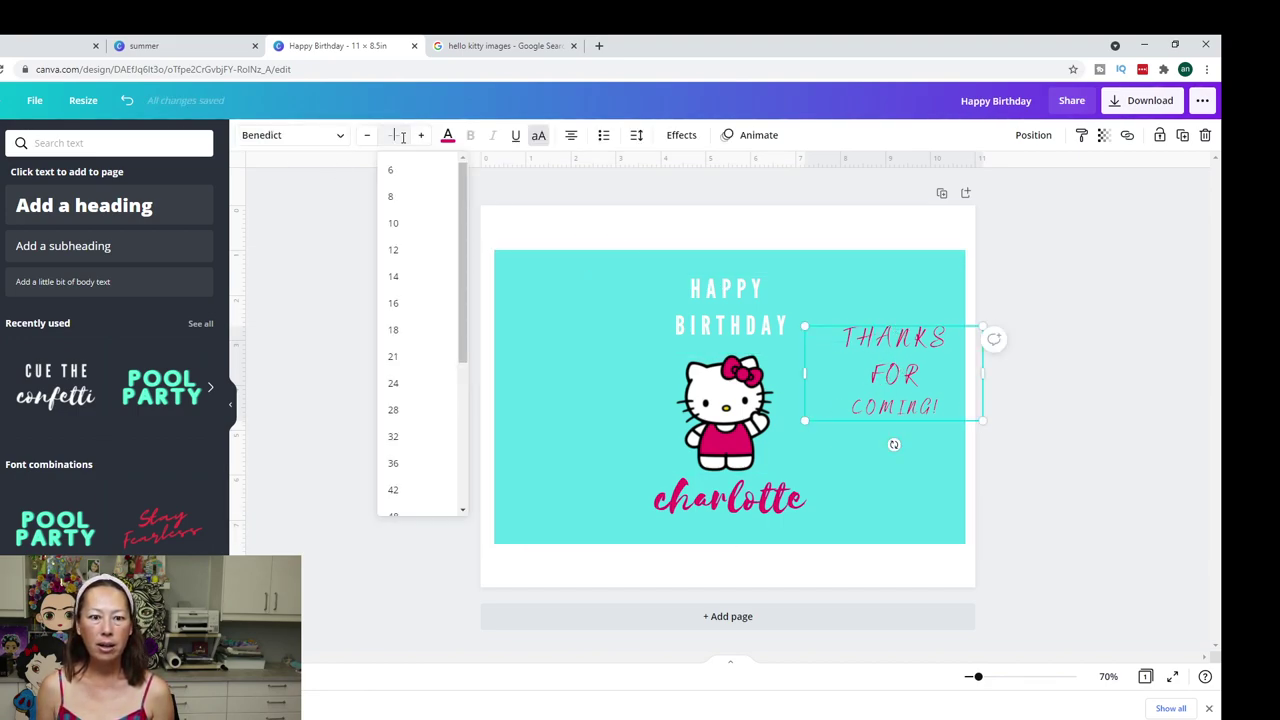
text(30)
key(Return)
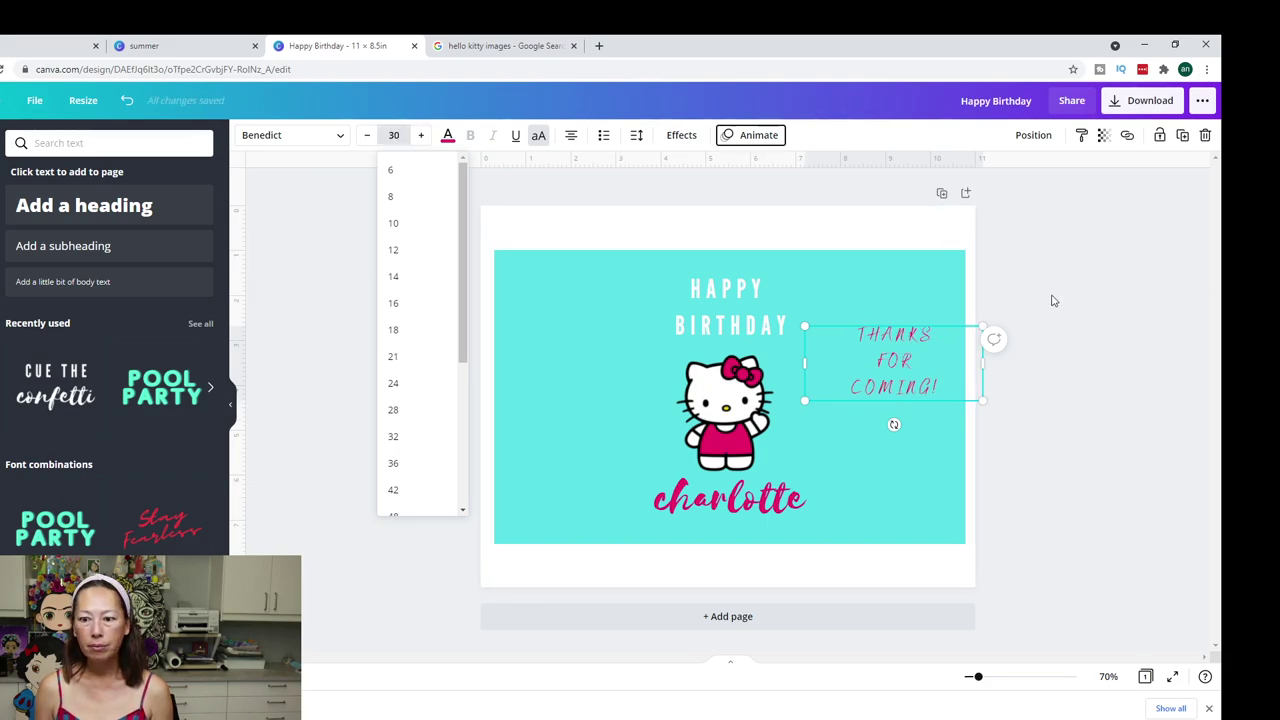
Tilt the "THANKS FOR COMING!" text counter-clockwise and shift it slightly towards the turquoise rectangle's right edge
click(905, 428)
drag(894, 424, 922, 417)
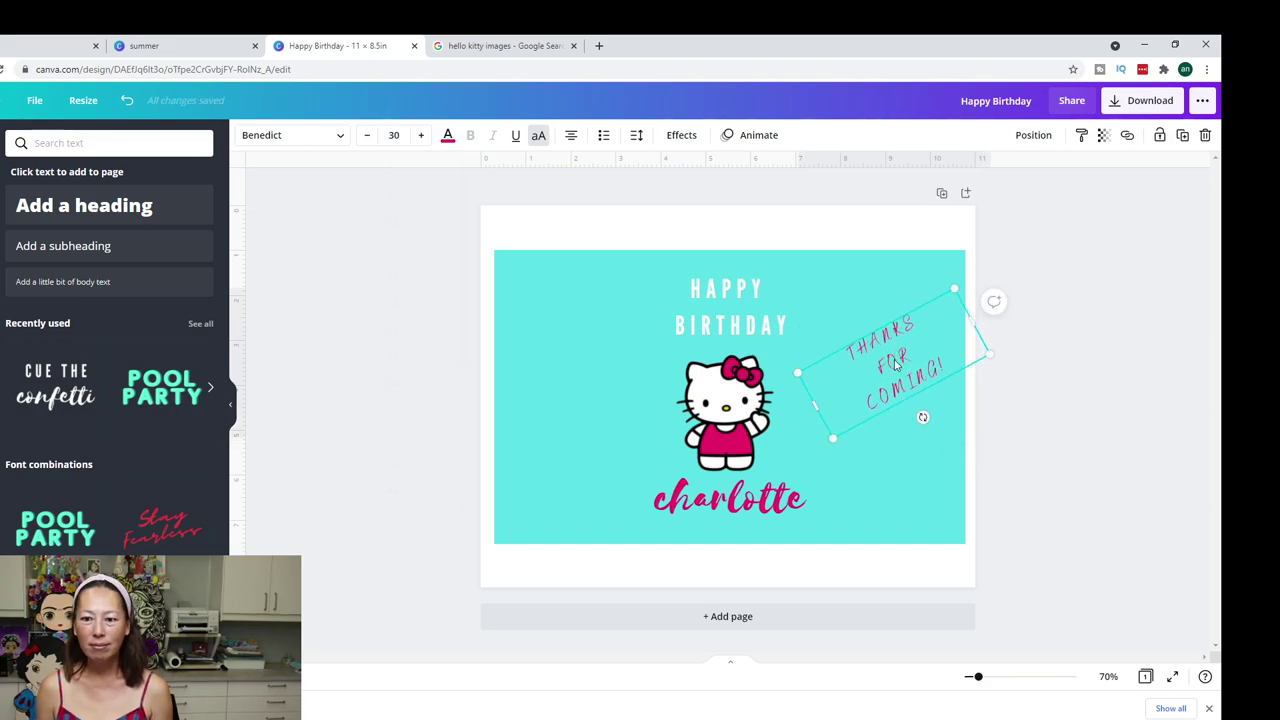
drag(906, 370, 919, 378)
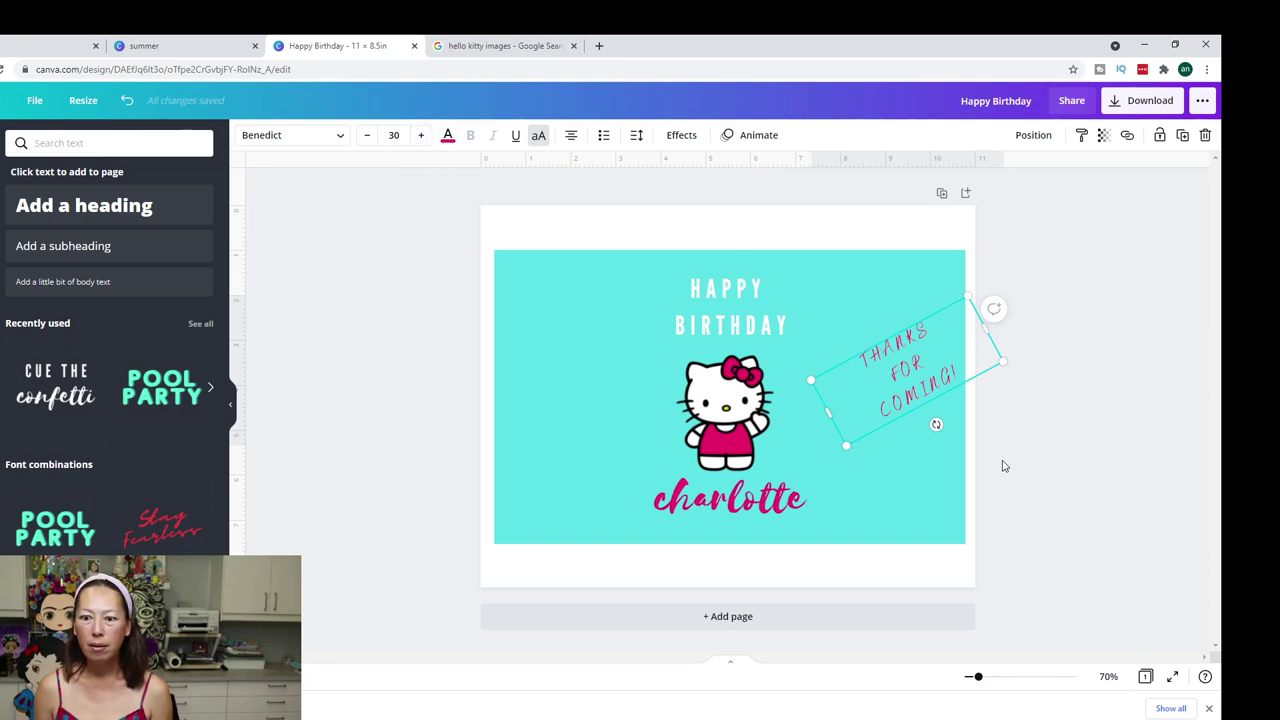
click(938, 308)
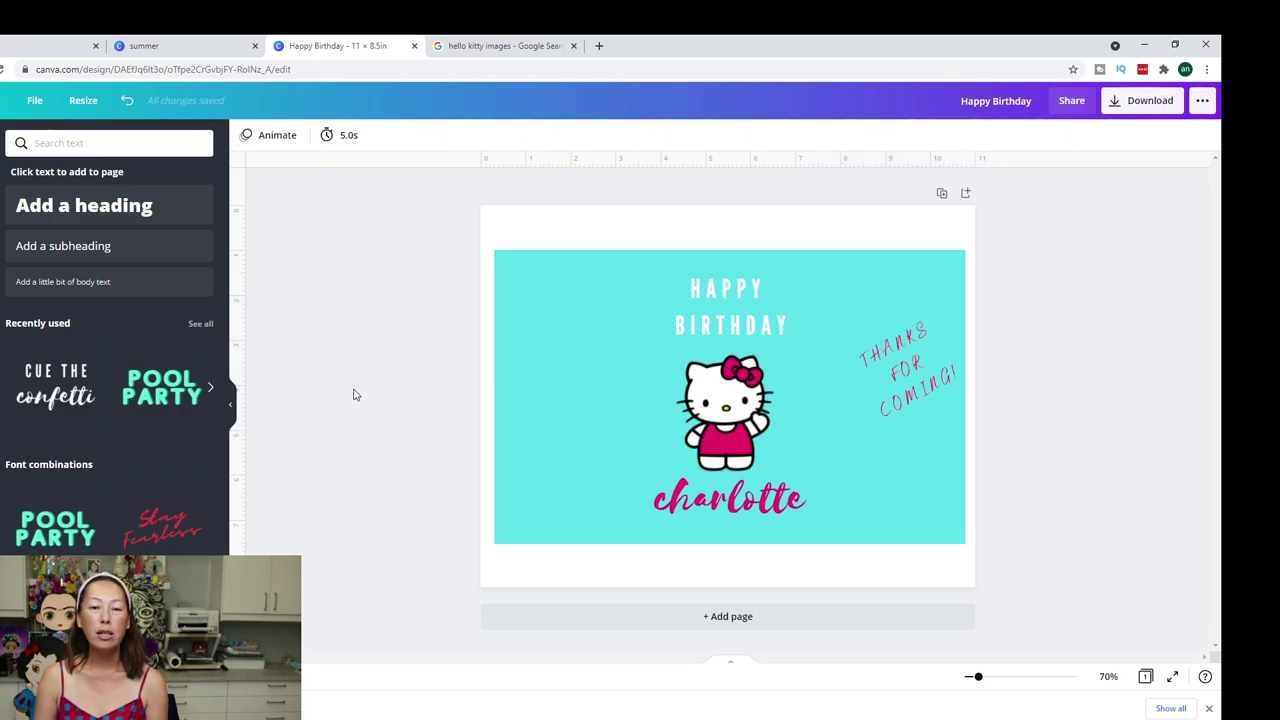
Switch to Google Images, search for "doritos single snack serving label" and open the Doritos Nacho Cheese Nutrition Facts image from Amazon
click(486, 46)
triple_click(254, 104)
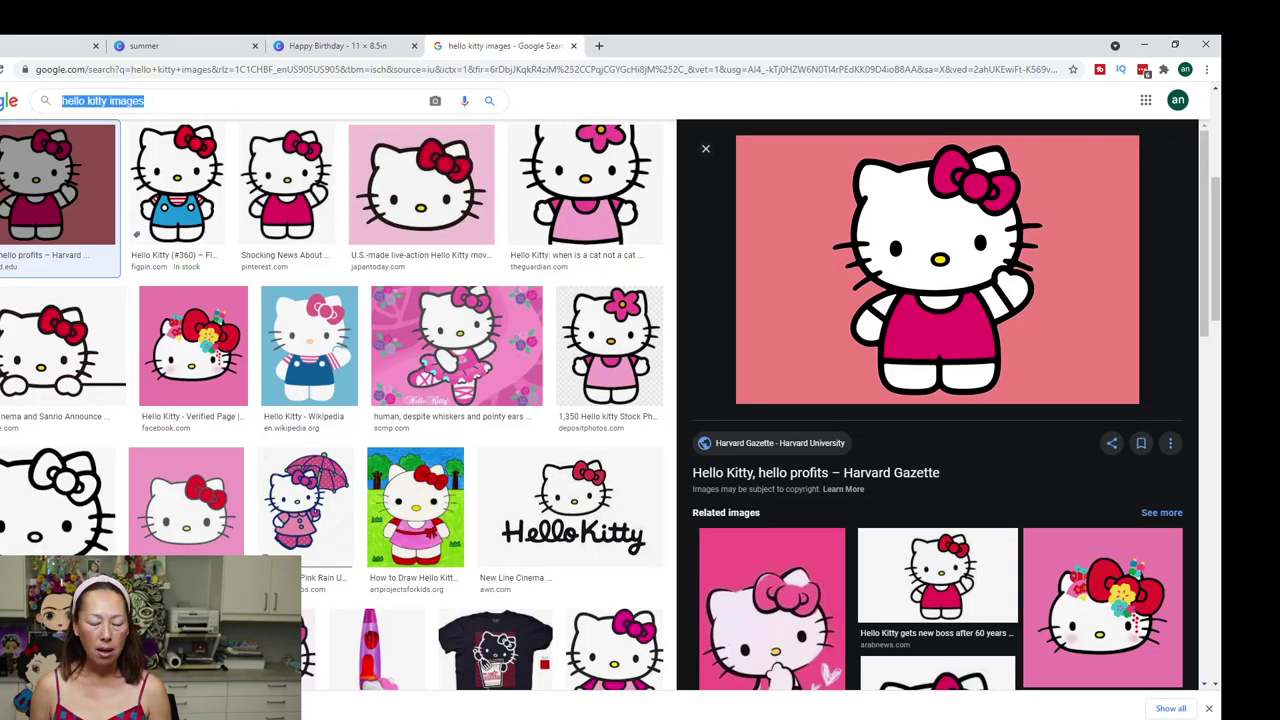
text(doritos is)
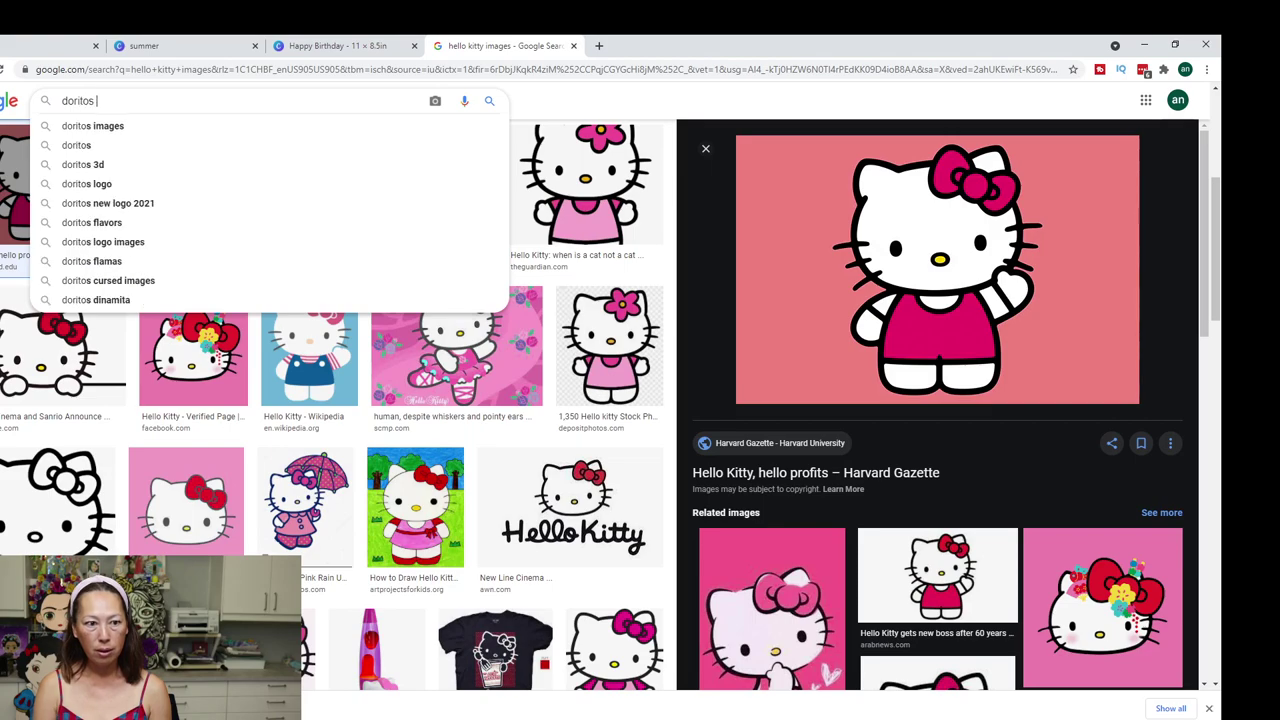
key(BackSpace)
key(BackSpace)
text(single)
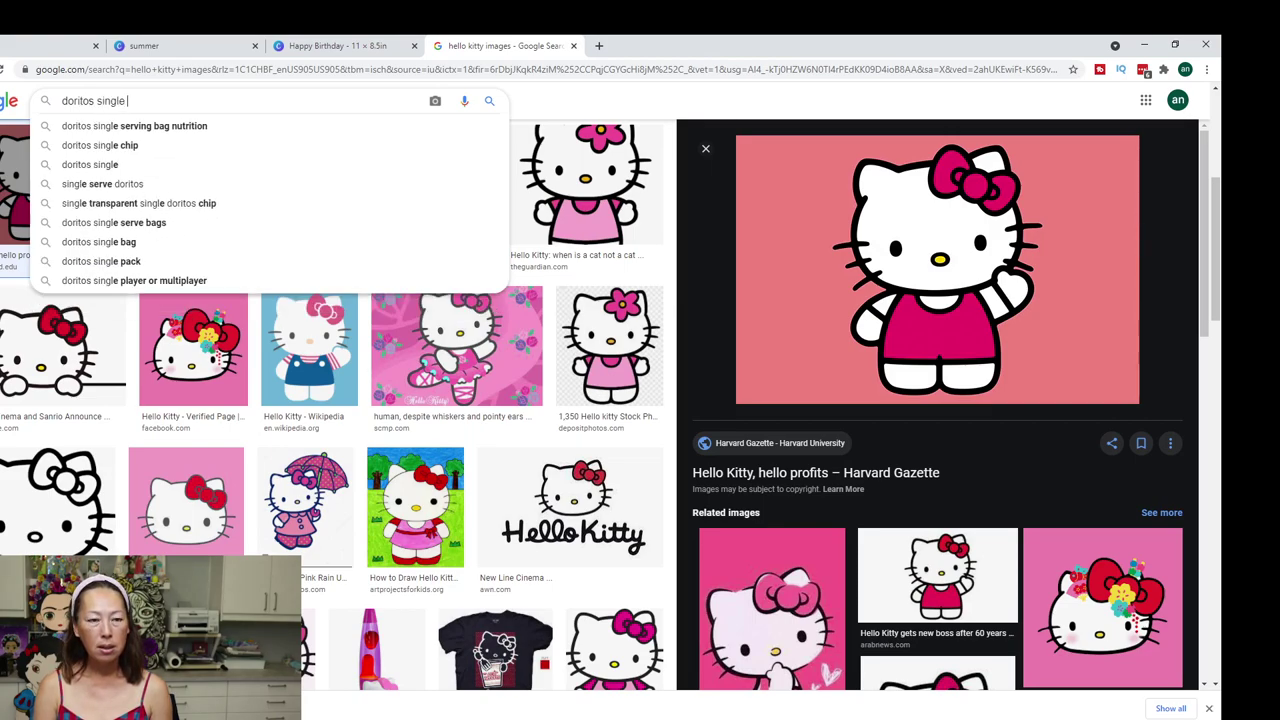
text( snack serv)
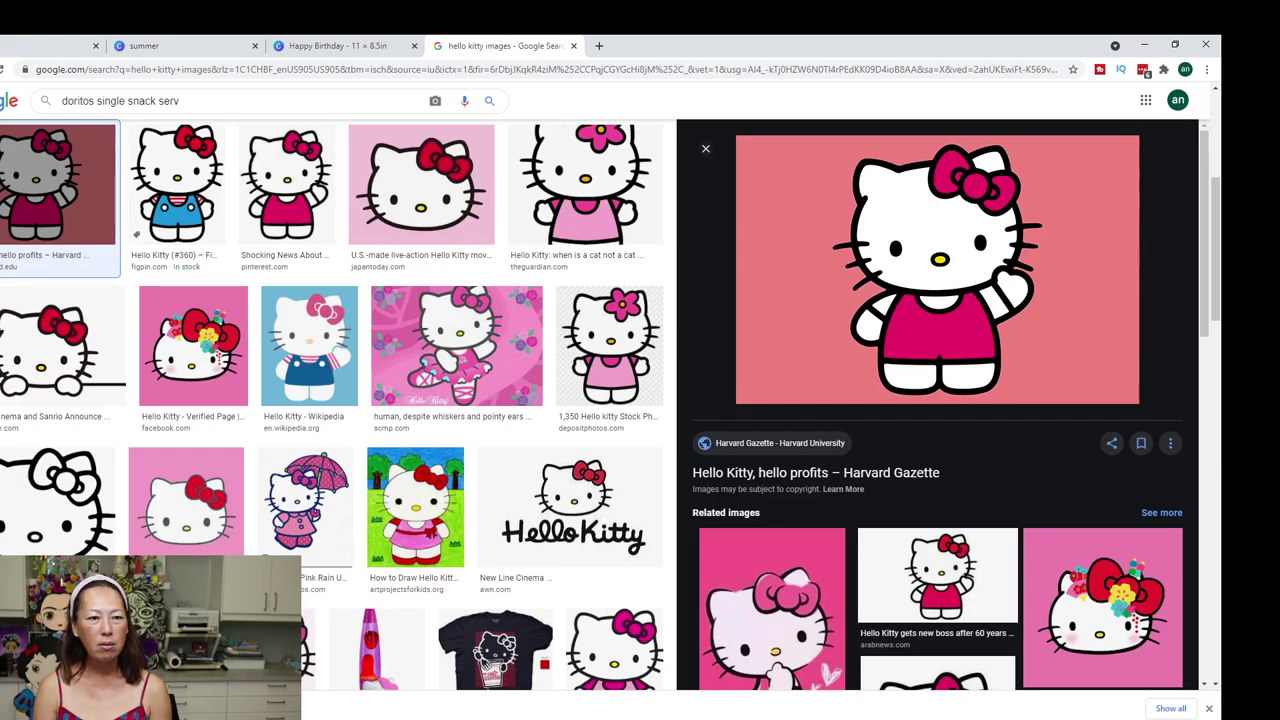
text(ing label)
key(Return)
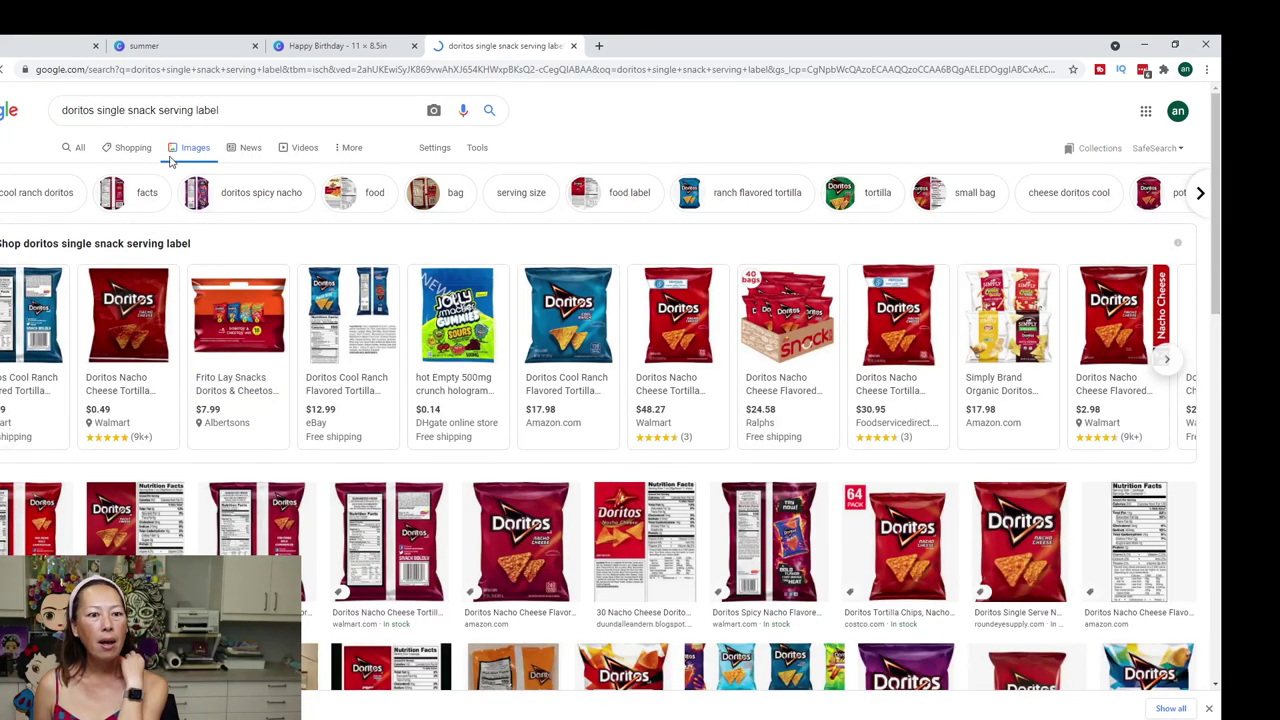
scroll(1222, 574, down, 2)
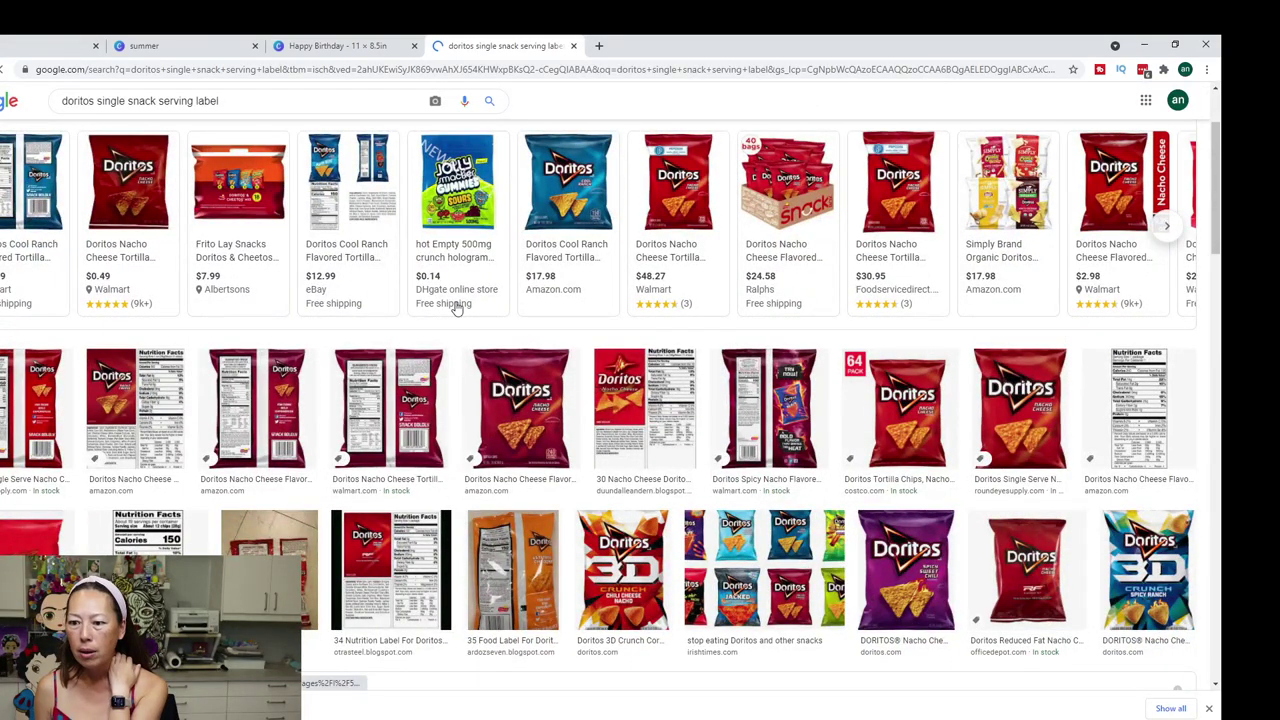
click(365, 570)
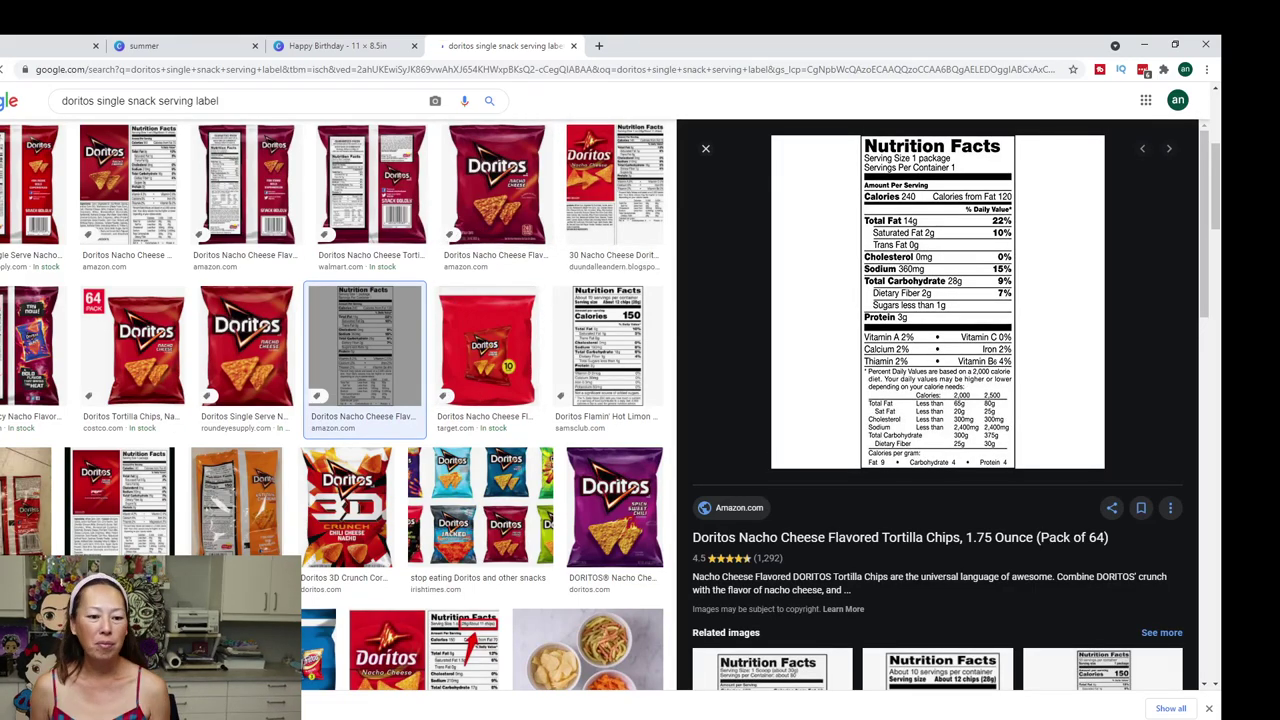
Capture the whole Nutrition Facts label from the image preview with Snipping Tool
key(alt+Tab)
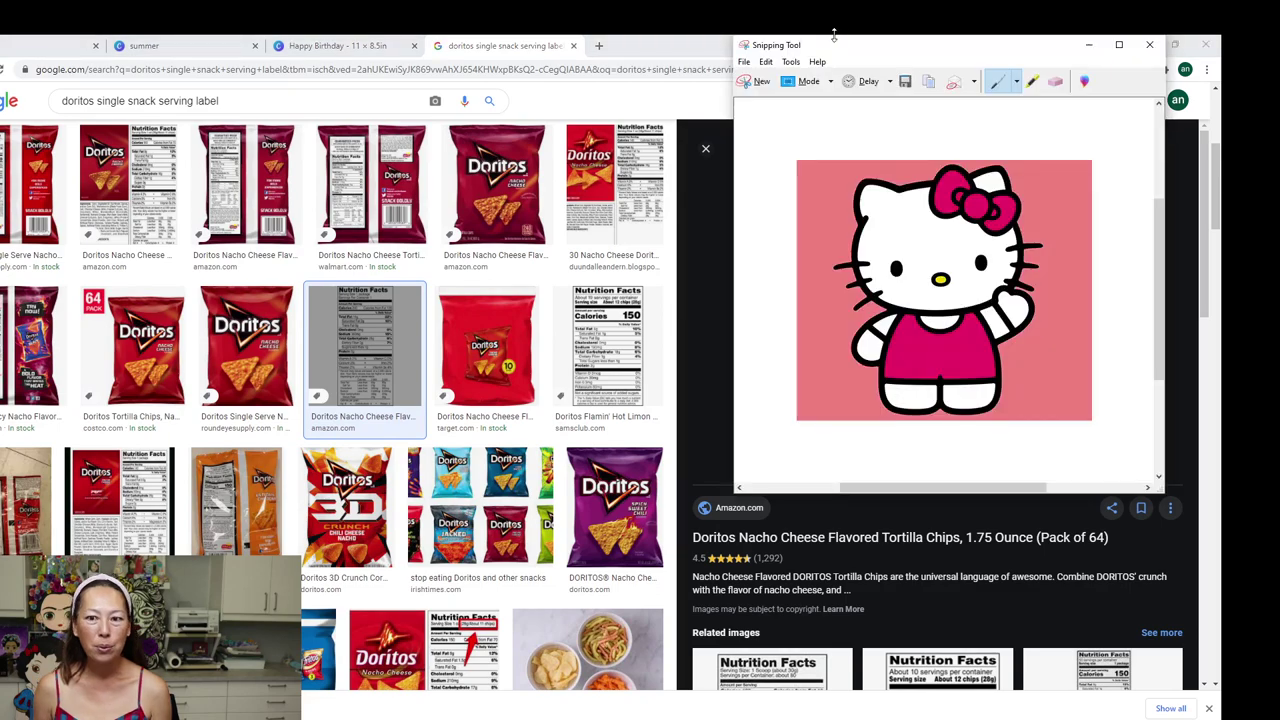
key(alt+Tab)
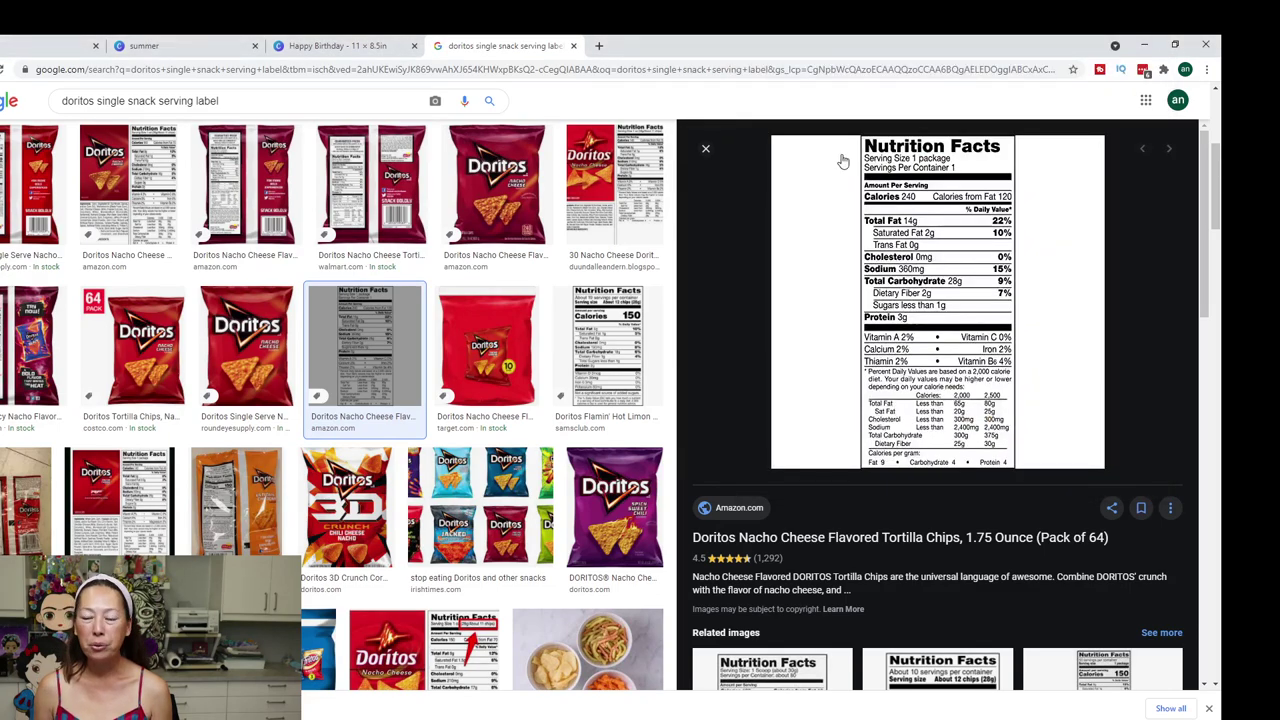
key(alt+Tab)
key(ctrl+n)
drag(860, 133, 1016, 472)
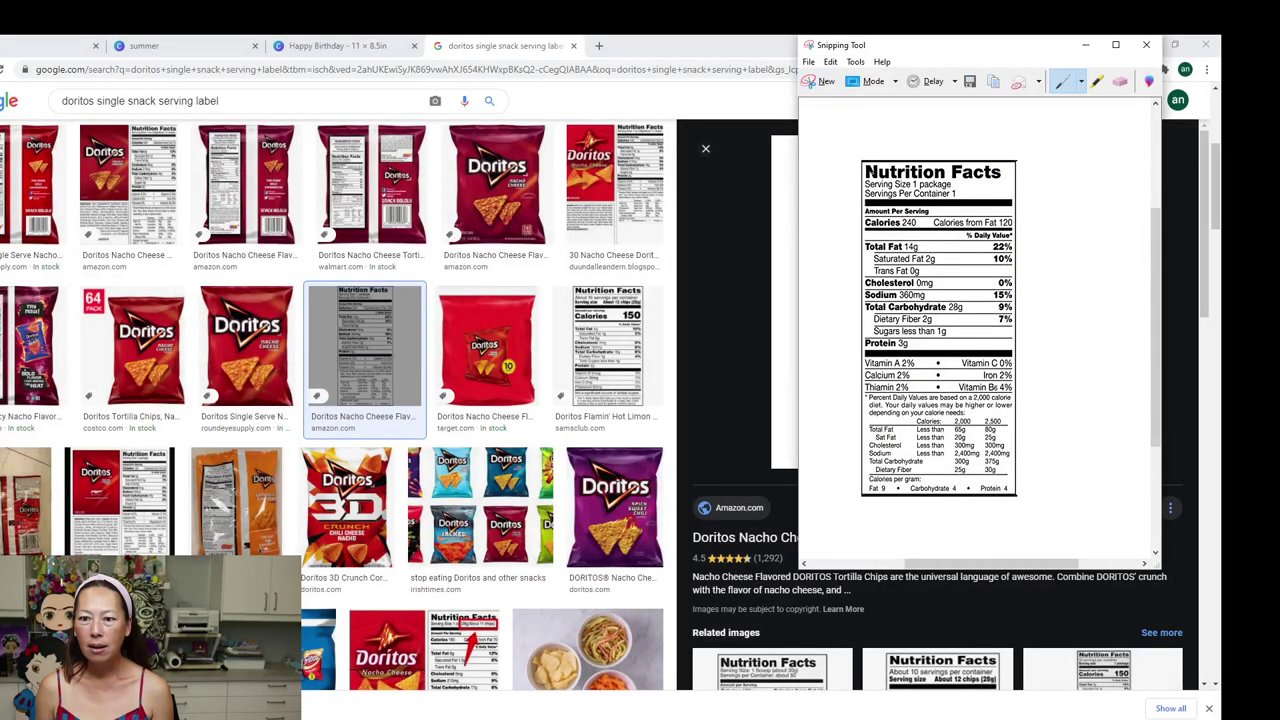
Save the label snip in the Pictures folder under the name "doritos nutrition label2"
click(810, 61)
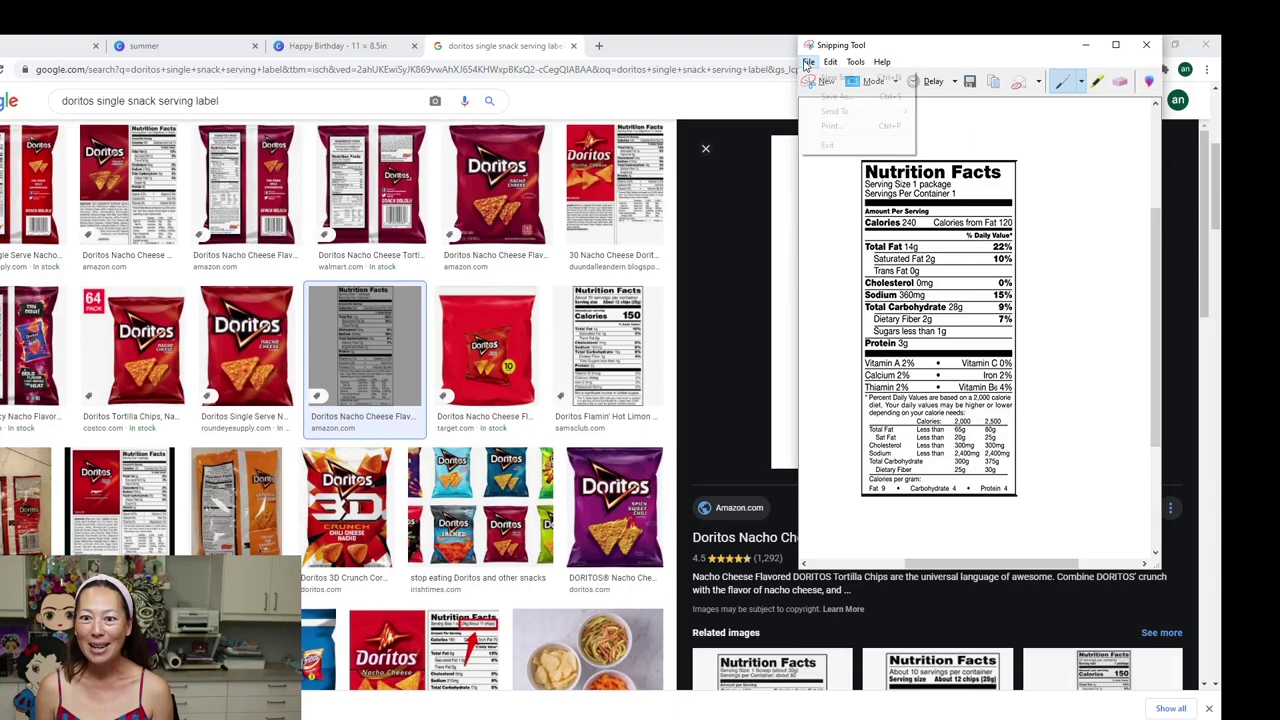
click(840, 97)
text(doritos)
key(Down)
key(Return)
key(BackSpace)
key(BackSpace)
key(BackSpace)
key(BackSpace)
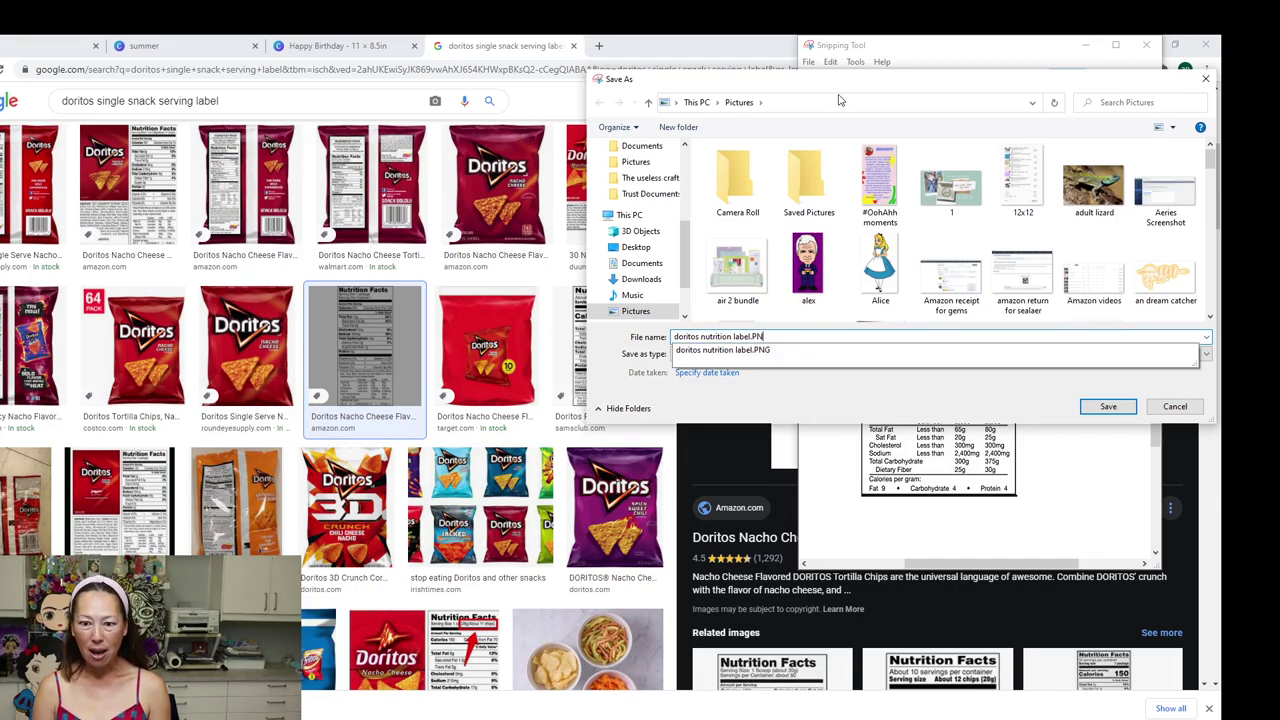
text(2)
key(Return)
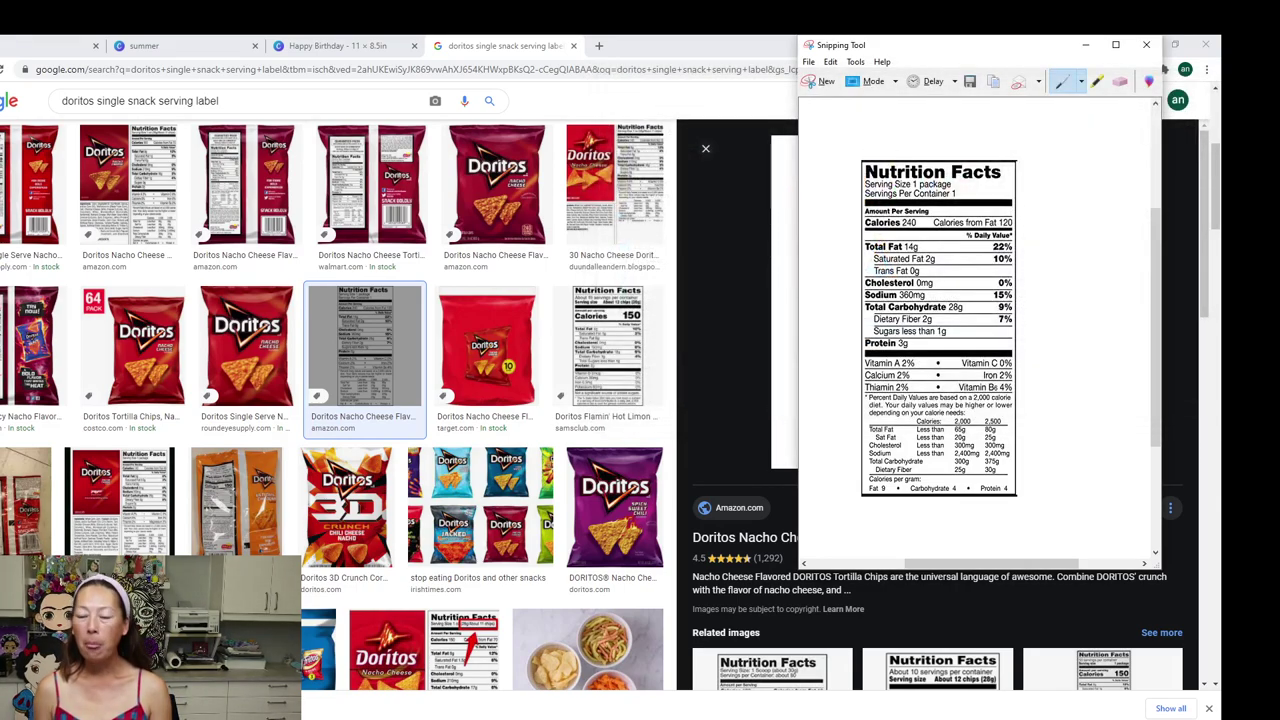
Return to the Happy Birthday design in Canva and upload the image "doritos nutrition label 2" from the Pictures folder
click(352, 46)
click(352, 46)
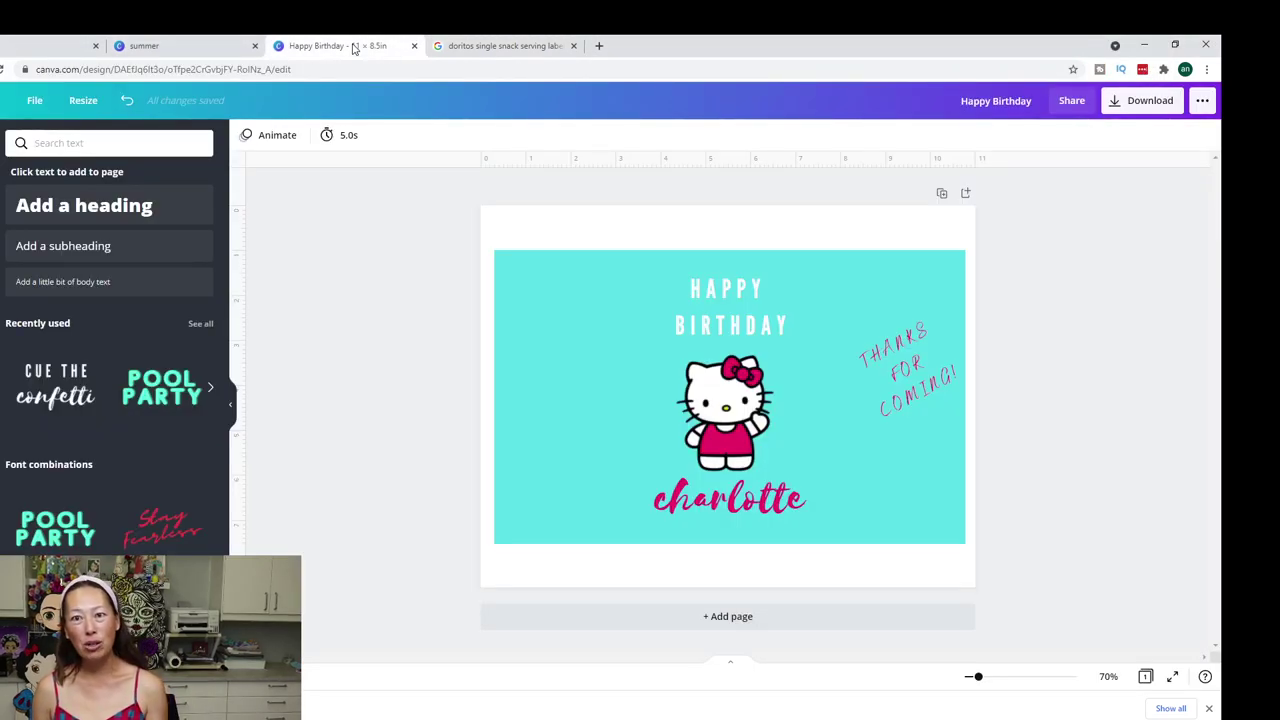
click(2, 330)
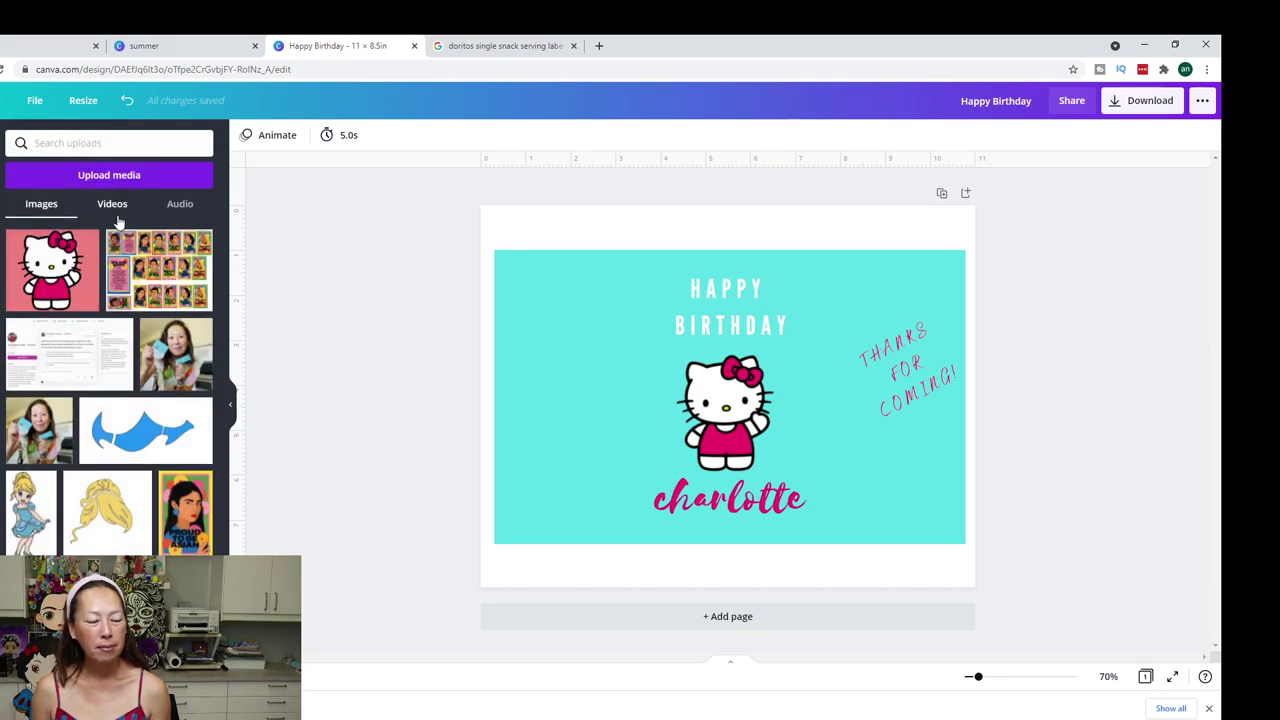
click(77, 177)
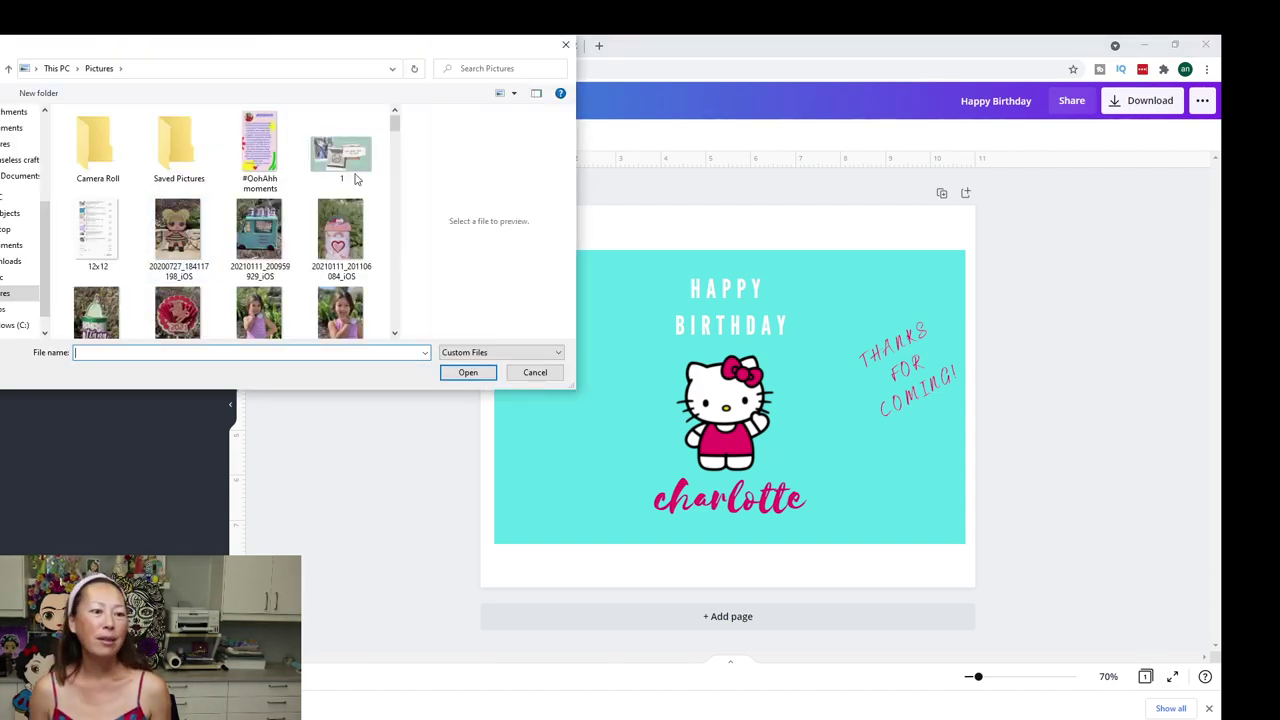
drag(392, 137, 397, 219)
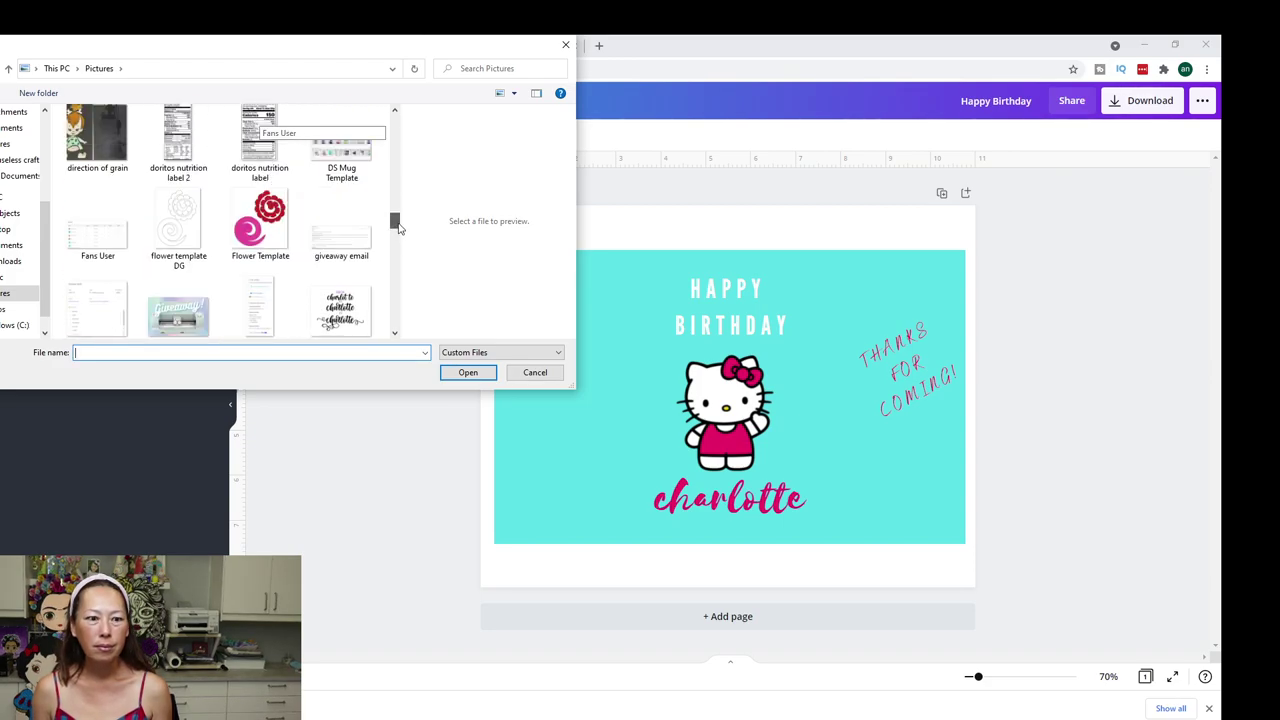
double_click(185, 183)
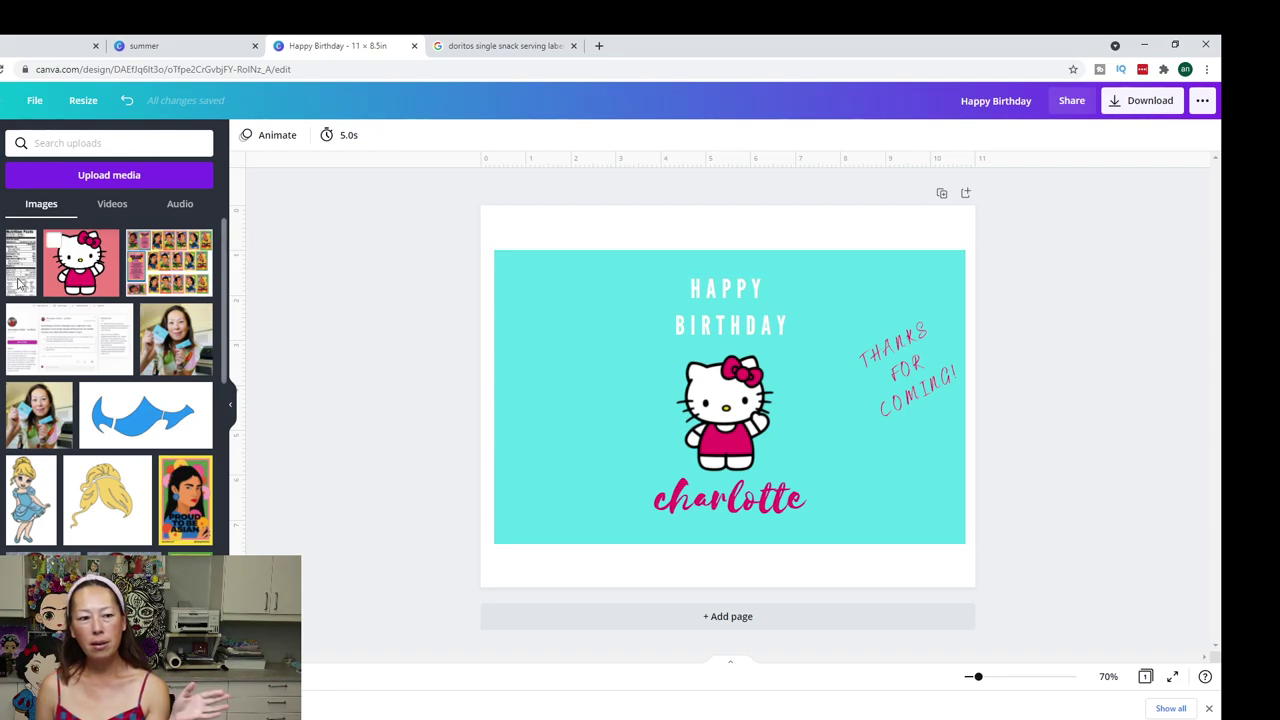
Add the uploaded nutrition label to the page, shrink it to about 1.5 in wide and place it just inside the turquoise rectangle's left edge
click(647, 390)
key(ctrl+alt+bracketright)
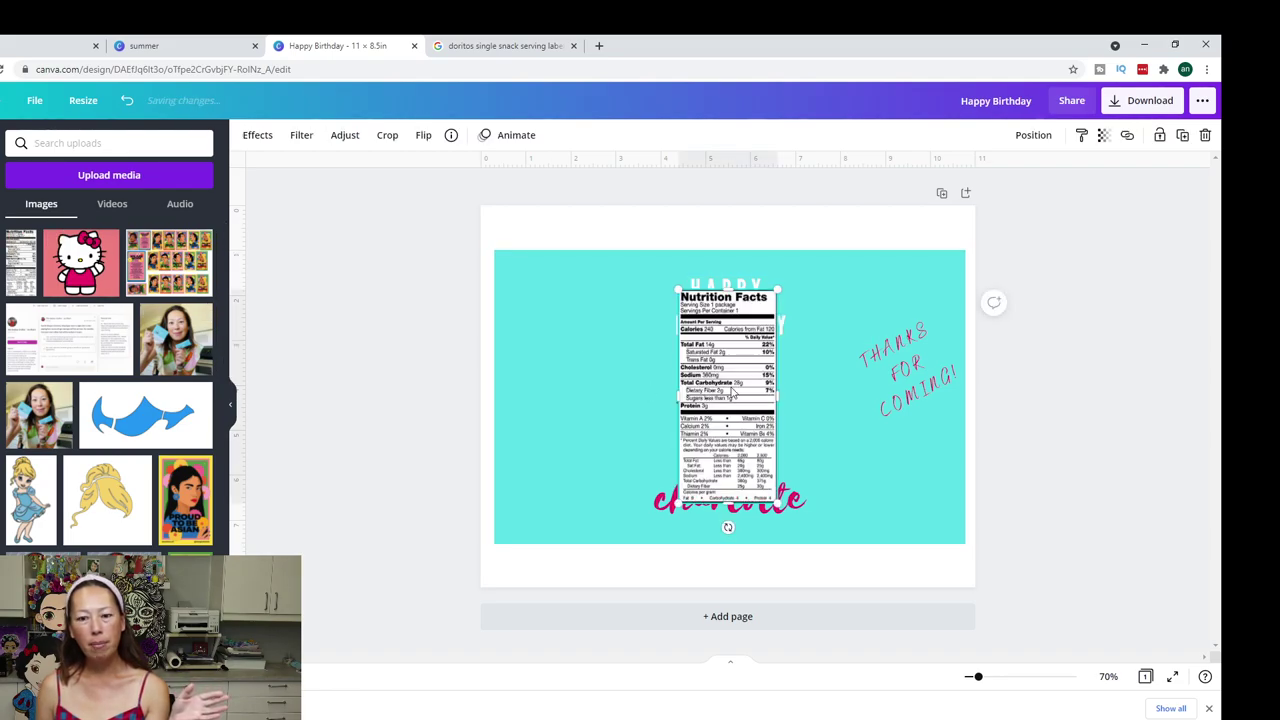
drag(667, 389, 553, 361)
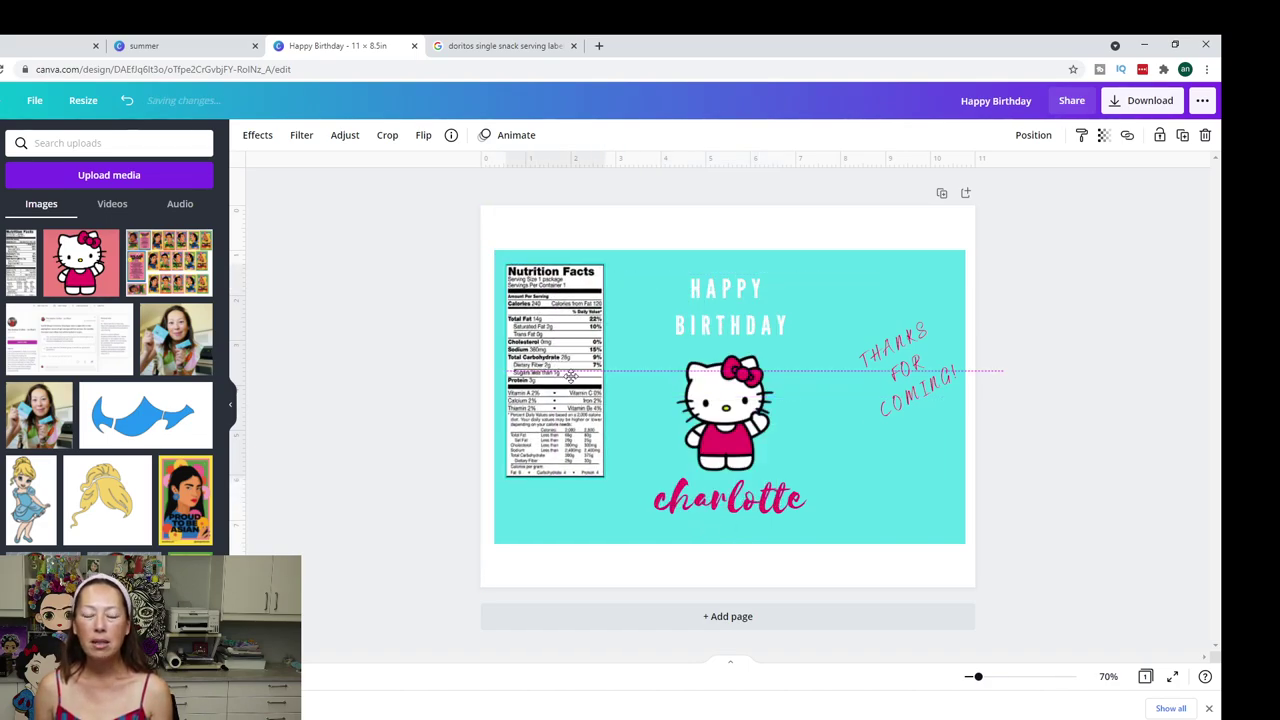
drag(605, 477, 566, 413)
mouse_move(553, 368)
mouse_down()
mouse_move(551, 380)
mouse_move(552, 348)
mouse_up()
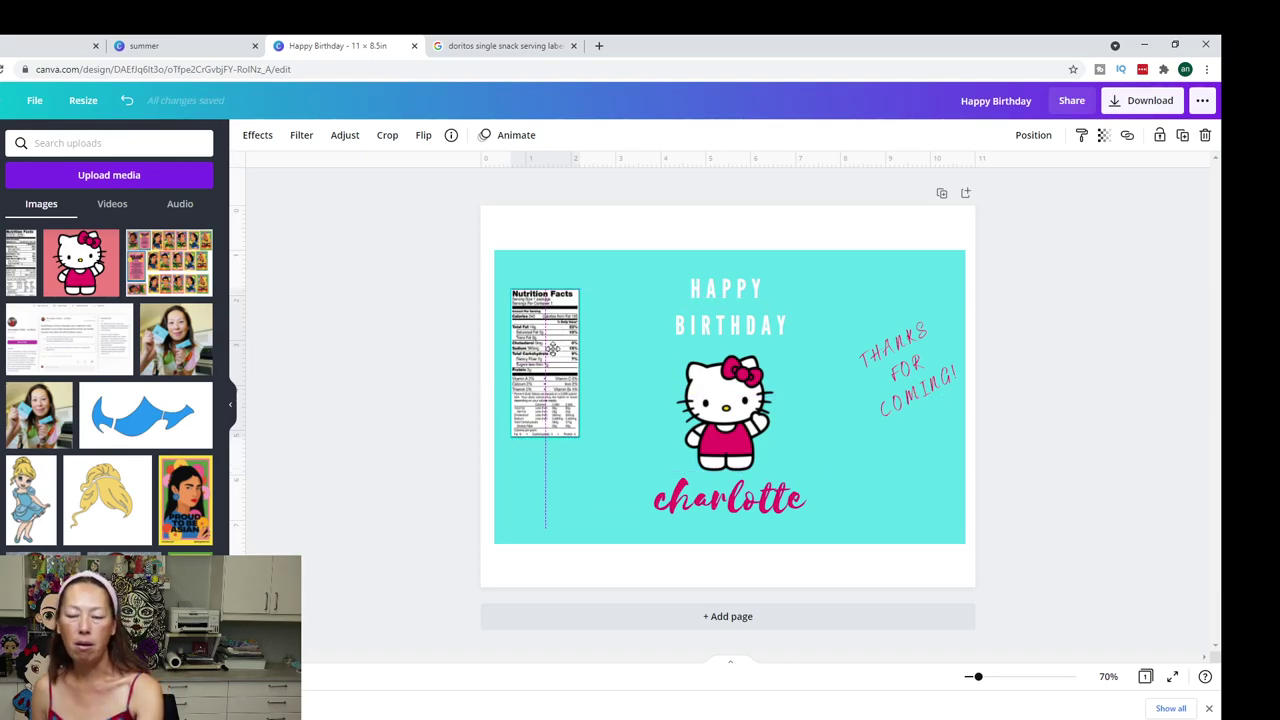
drag(552, 348, 542, 358)
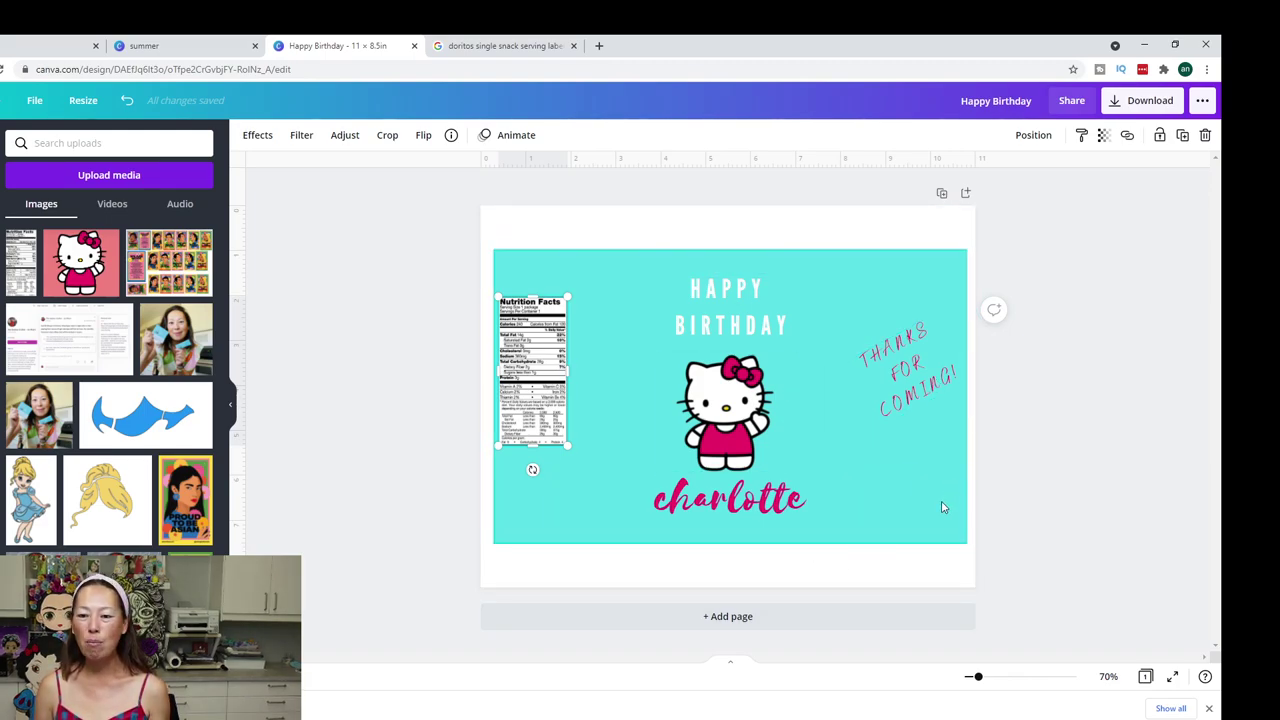
Download the design as a PNG and review the print settings for Happy Birthday.png in Photos
click(1149, 104)
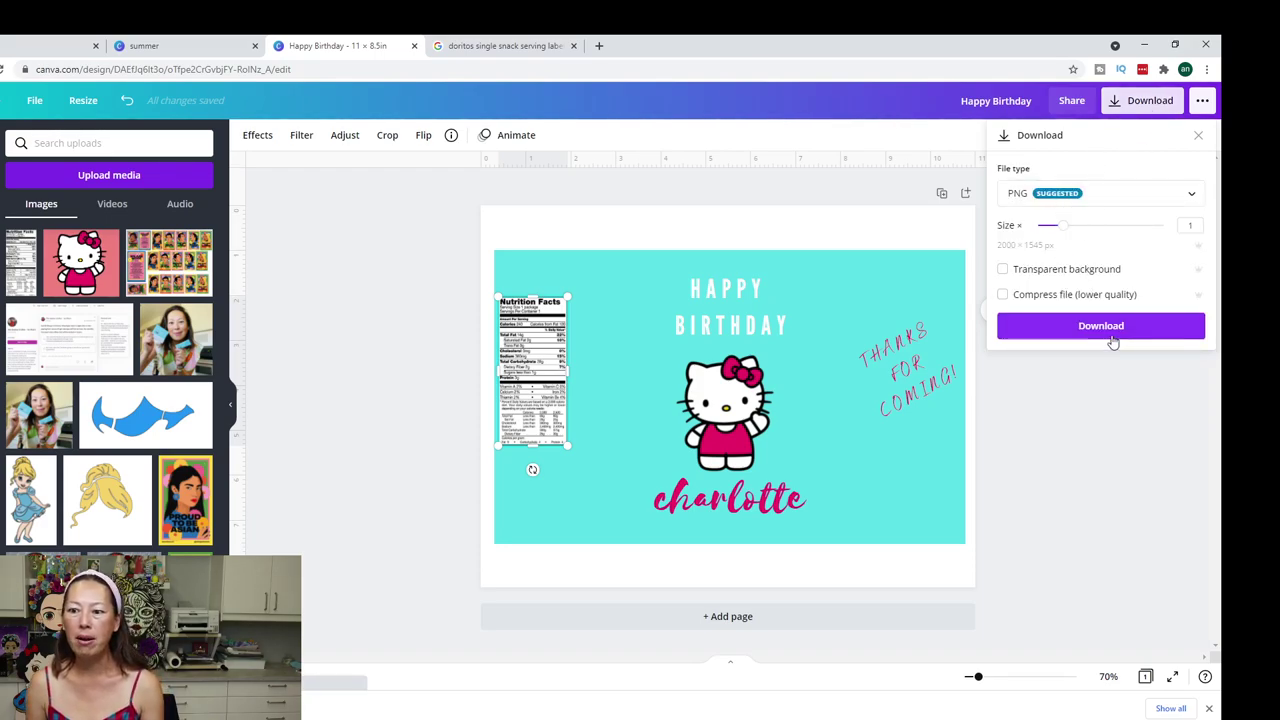
click(1108, 328)
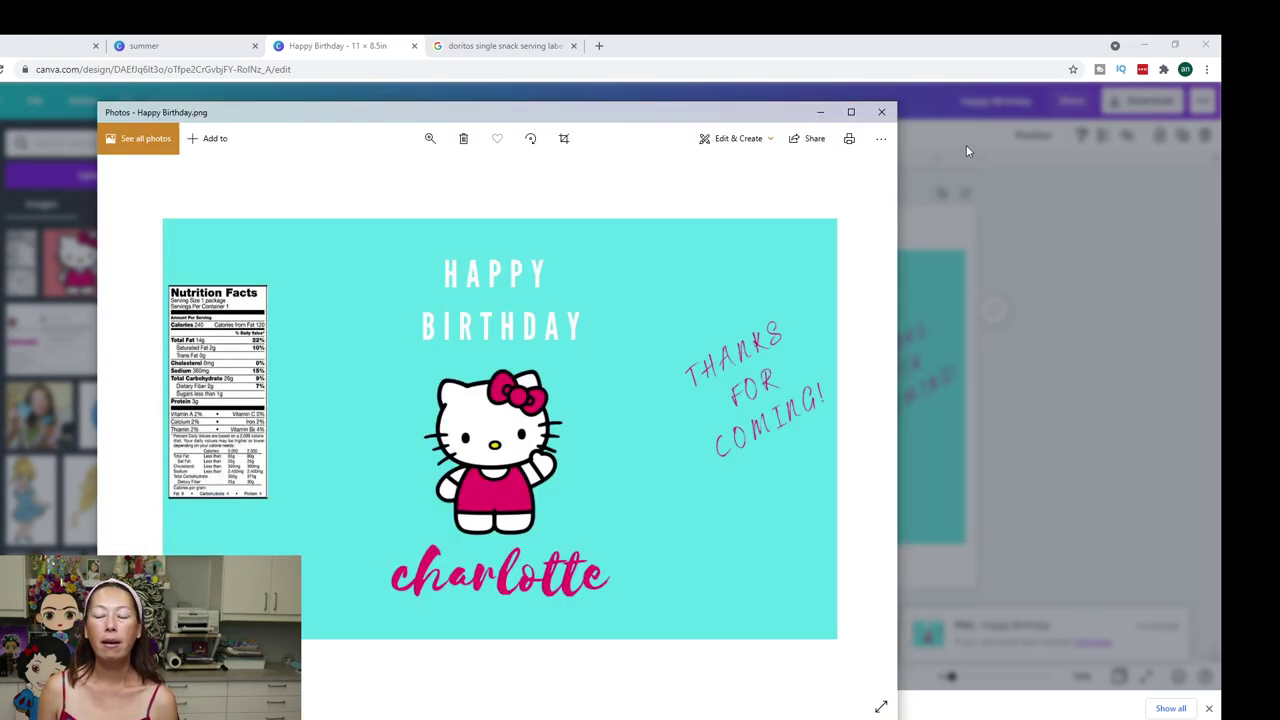
click(849, 139)
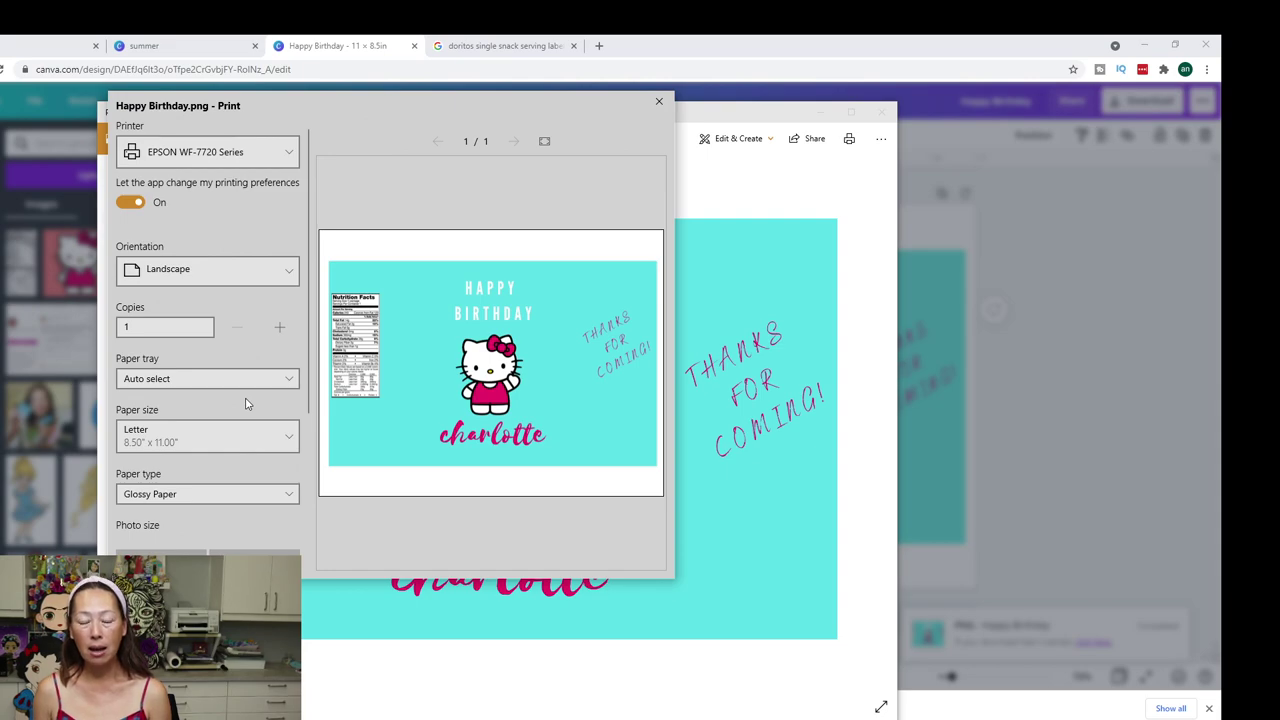
scroll(251, 425, down, 1)
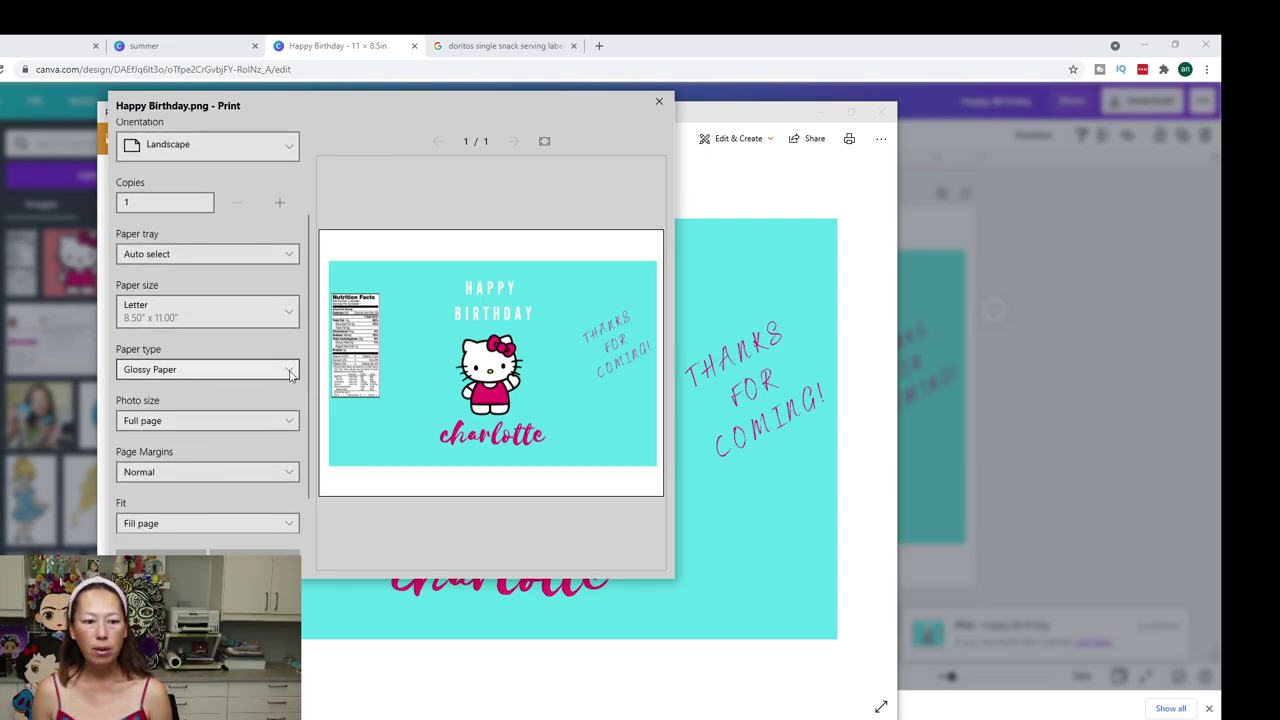
scroll(290, 375, down, 1)
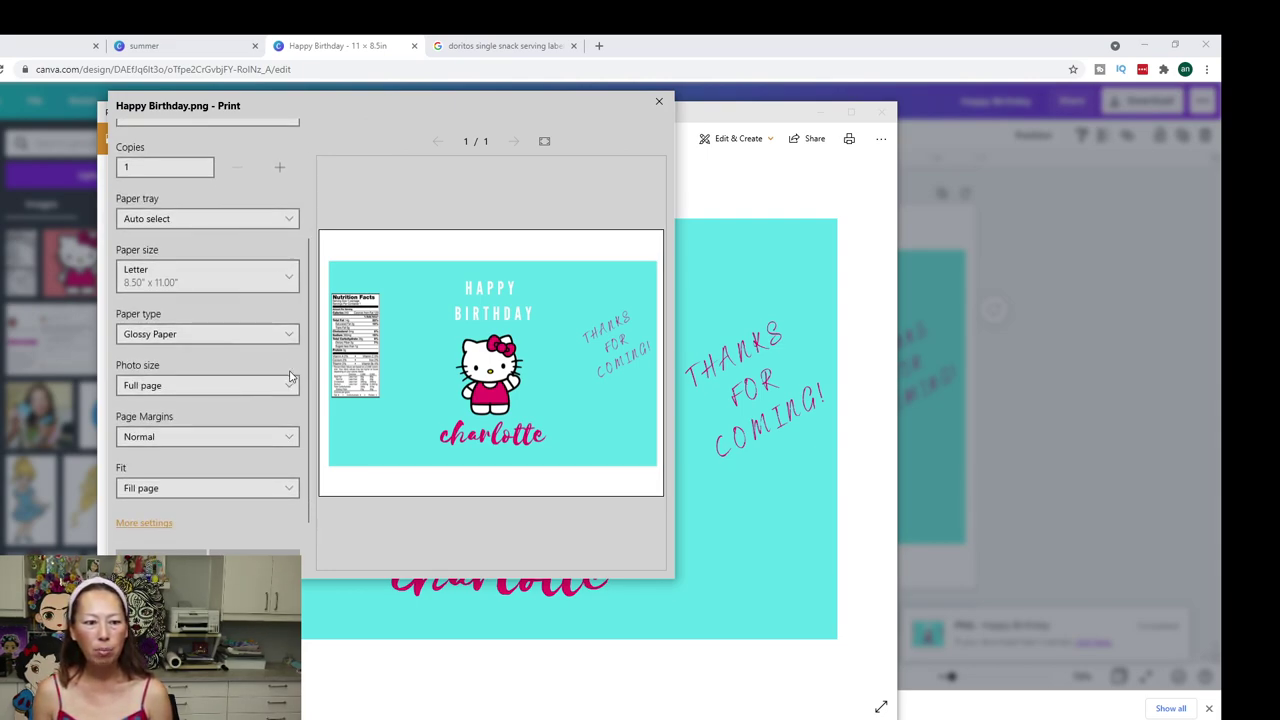
scroll(290, 375, up, 5)
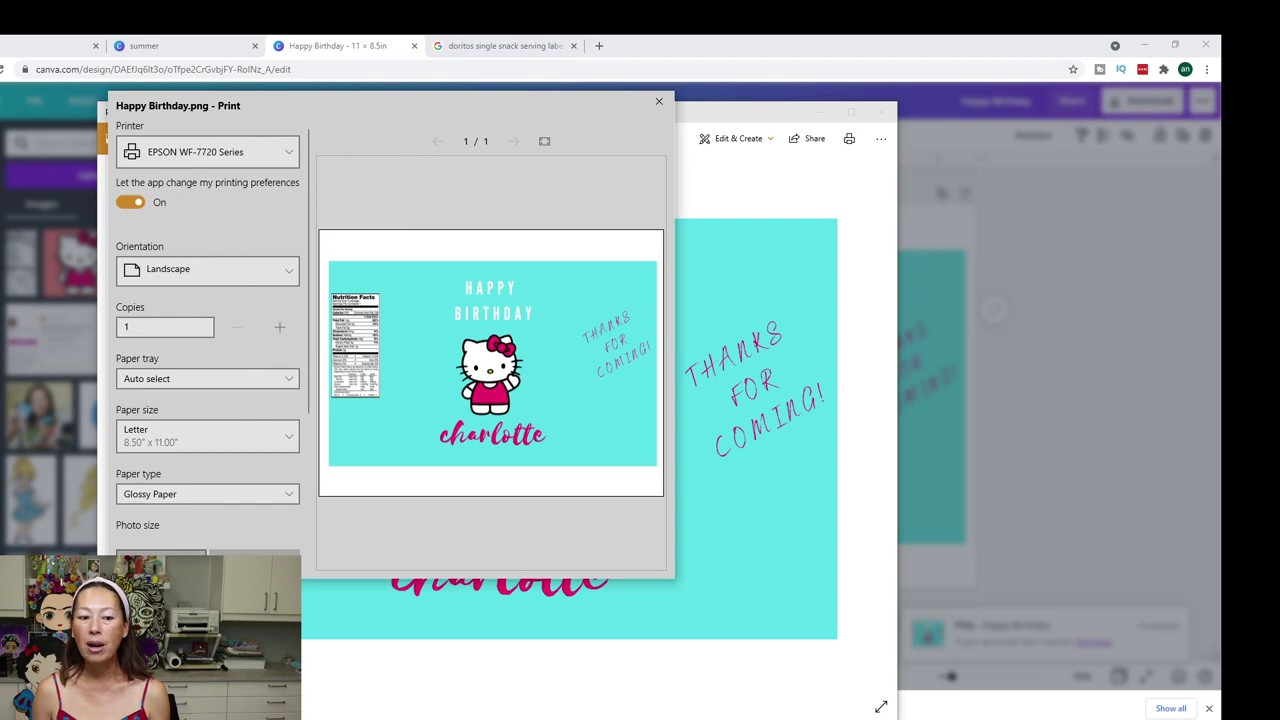
Find Printers & scanners in Windows and open the printer properties of the EPSON WF-7720 Series
key(super)
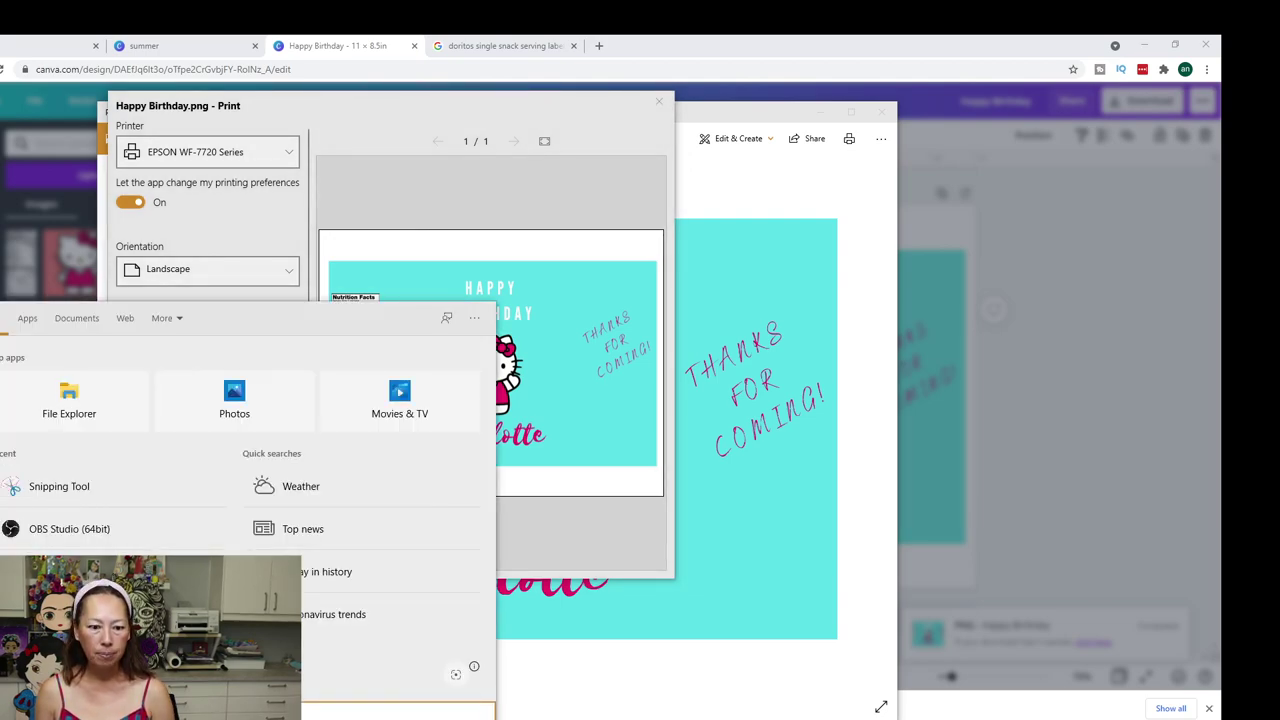
text(printer)
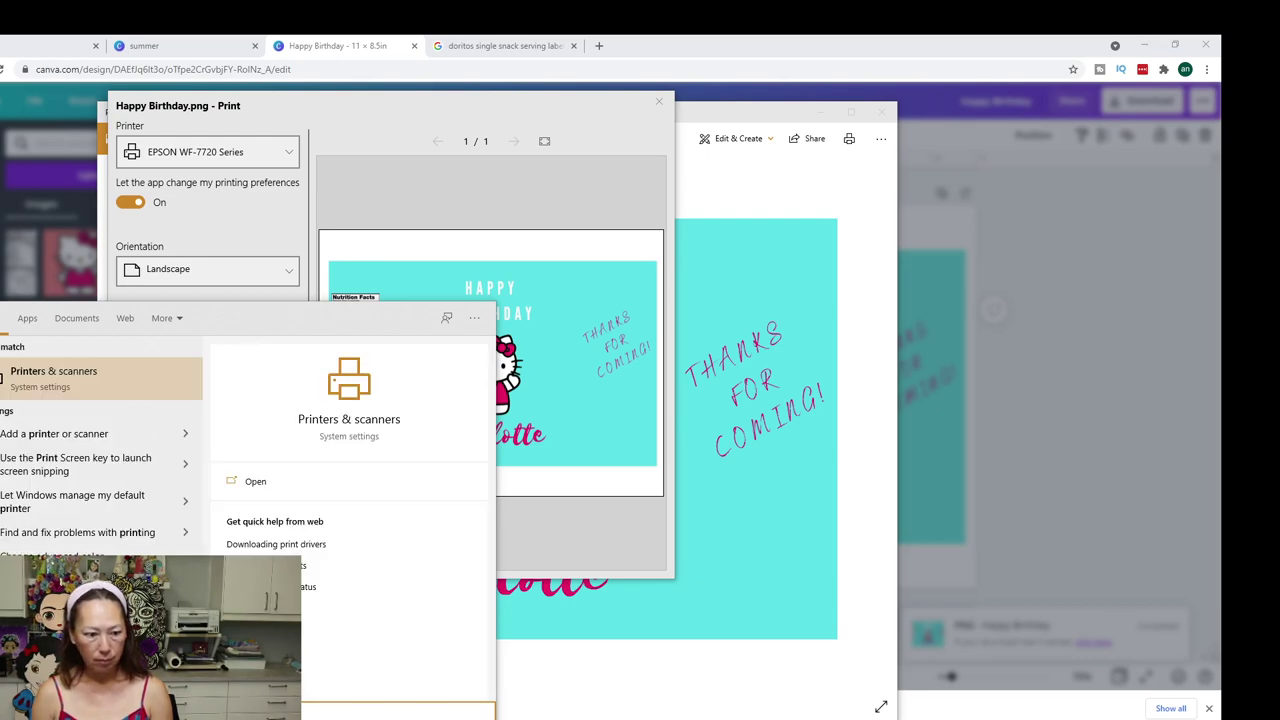
click(283, 483)
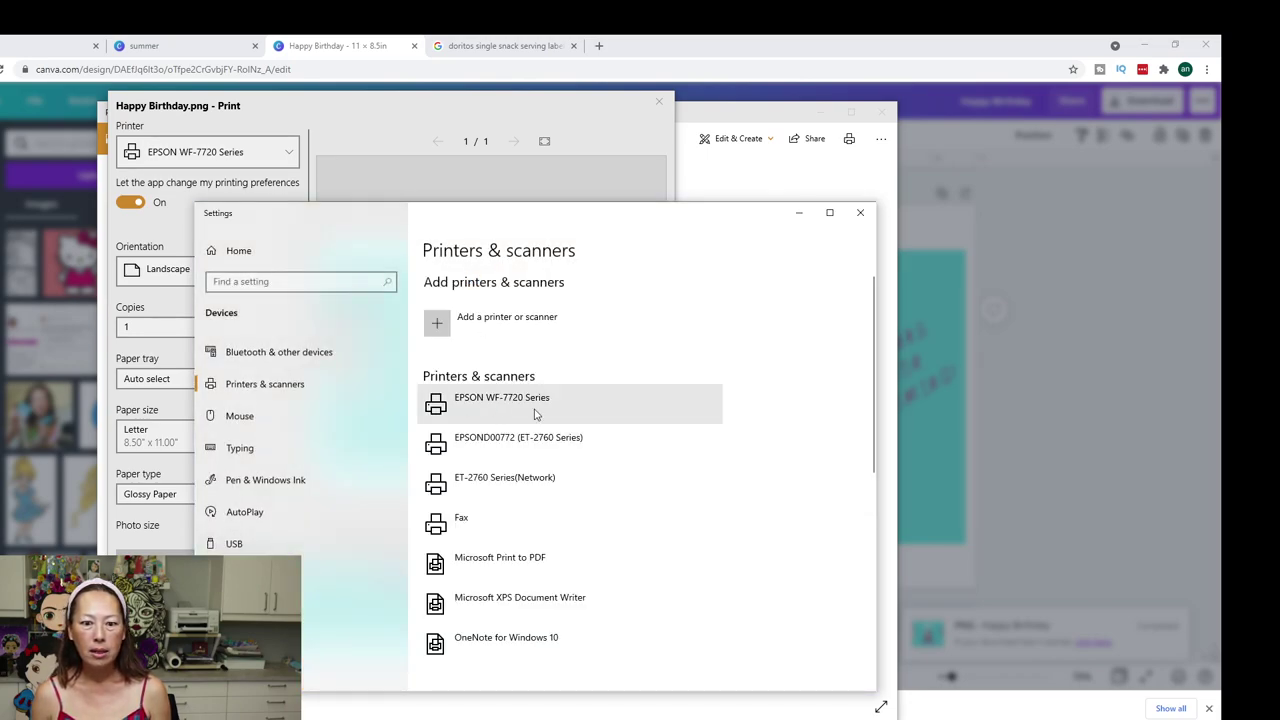
click(504, 410)
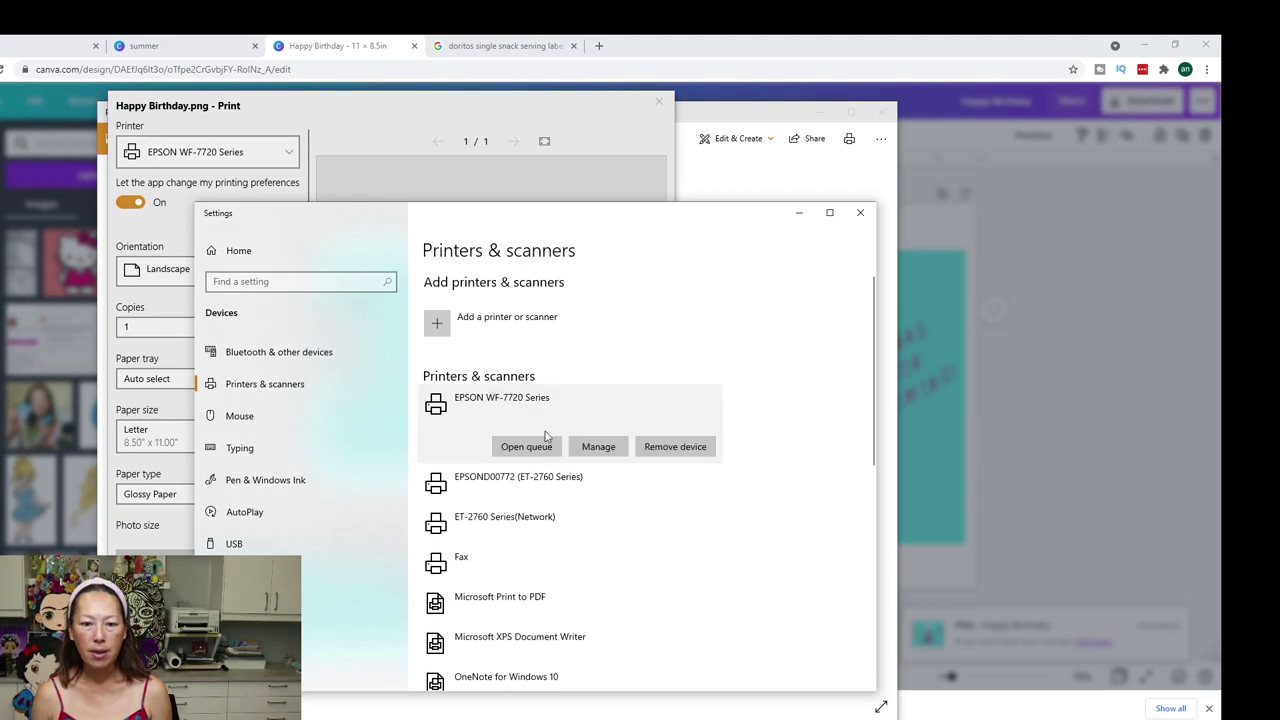
click(599, 449)
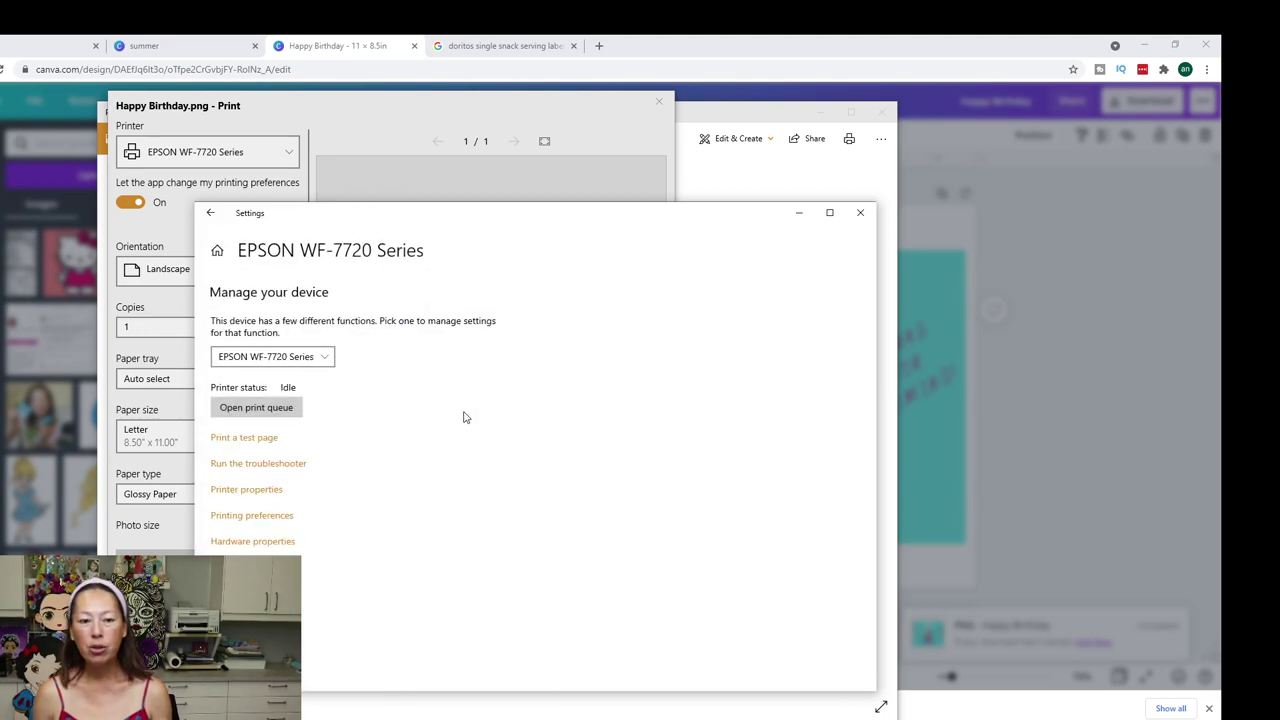
click(268, 497)
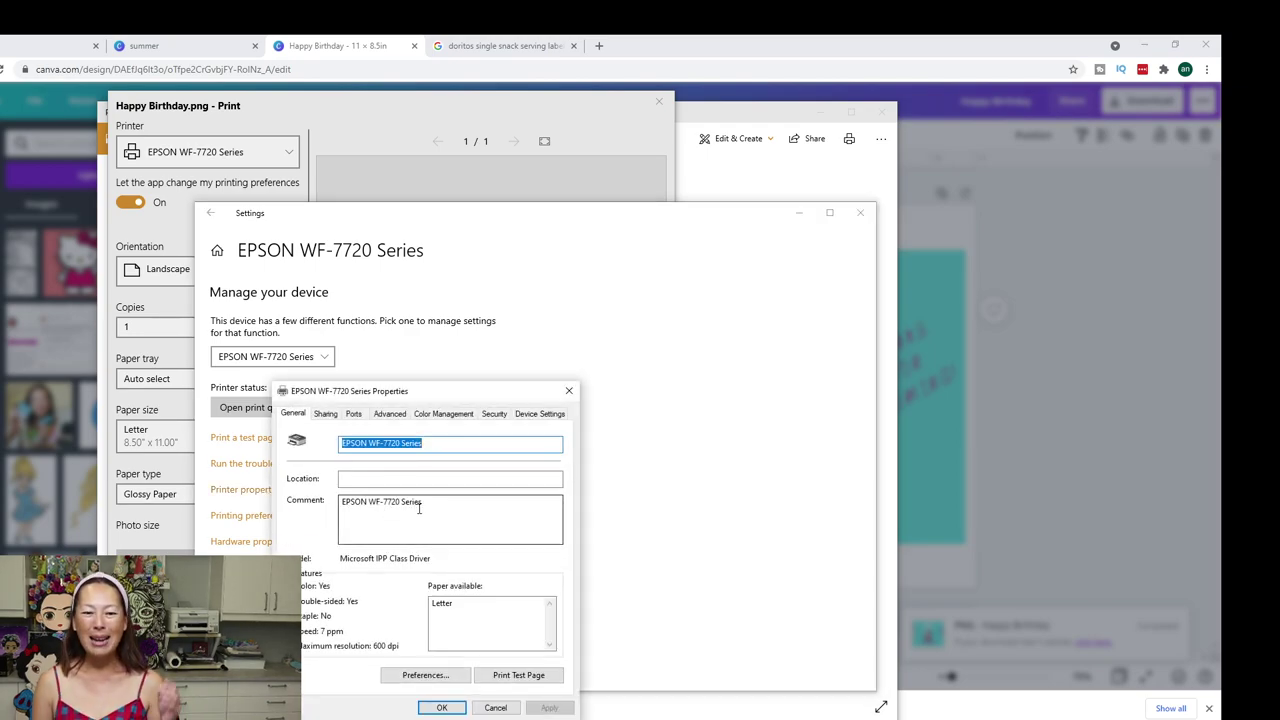
drag(440, 394, 585, 278)
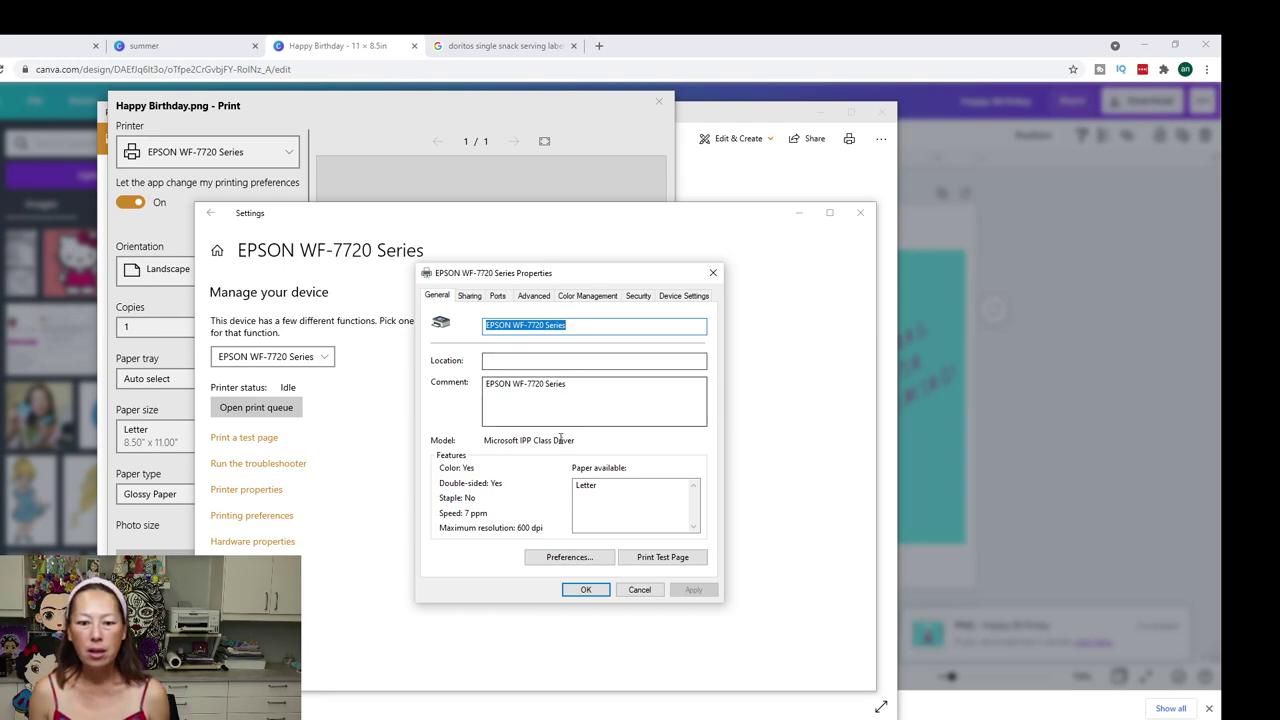
Set the media in the printer's printing defaults to Photo paper (high gloss)
click(533, 296)
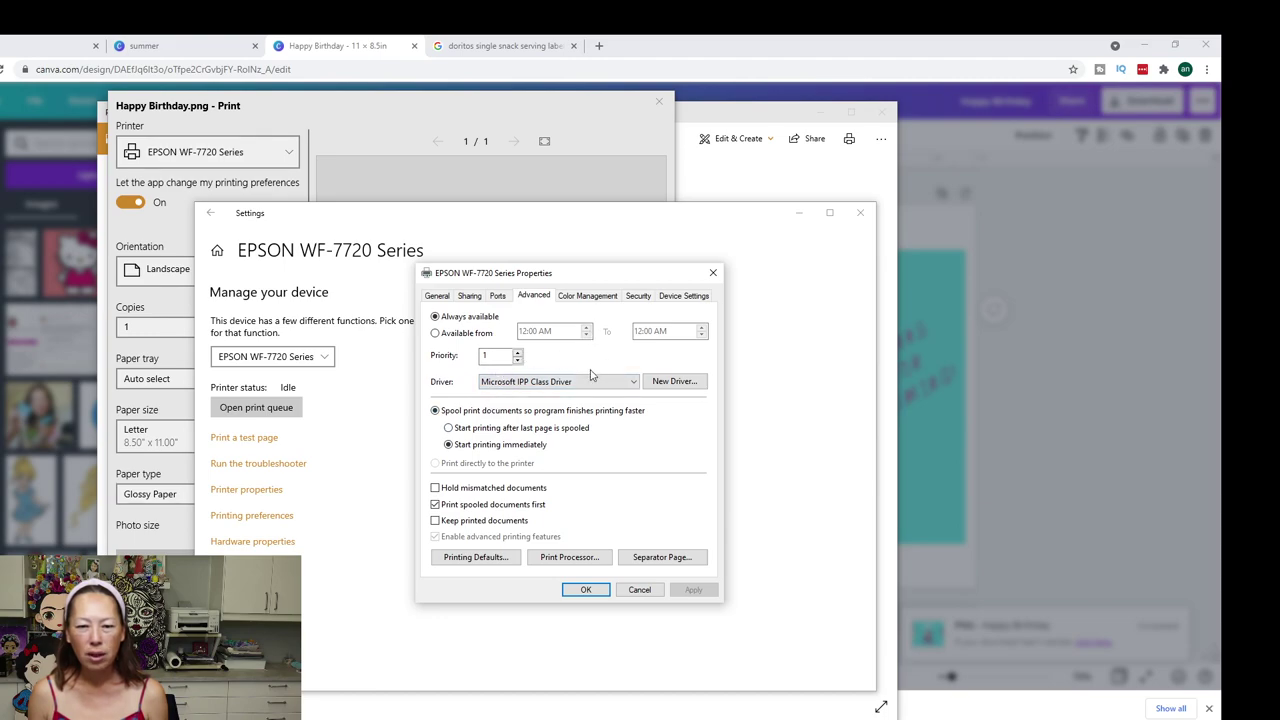
click(503, 563)
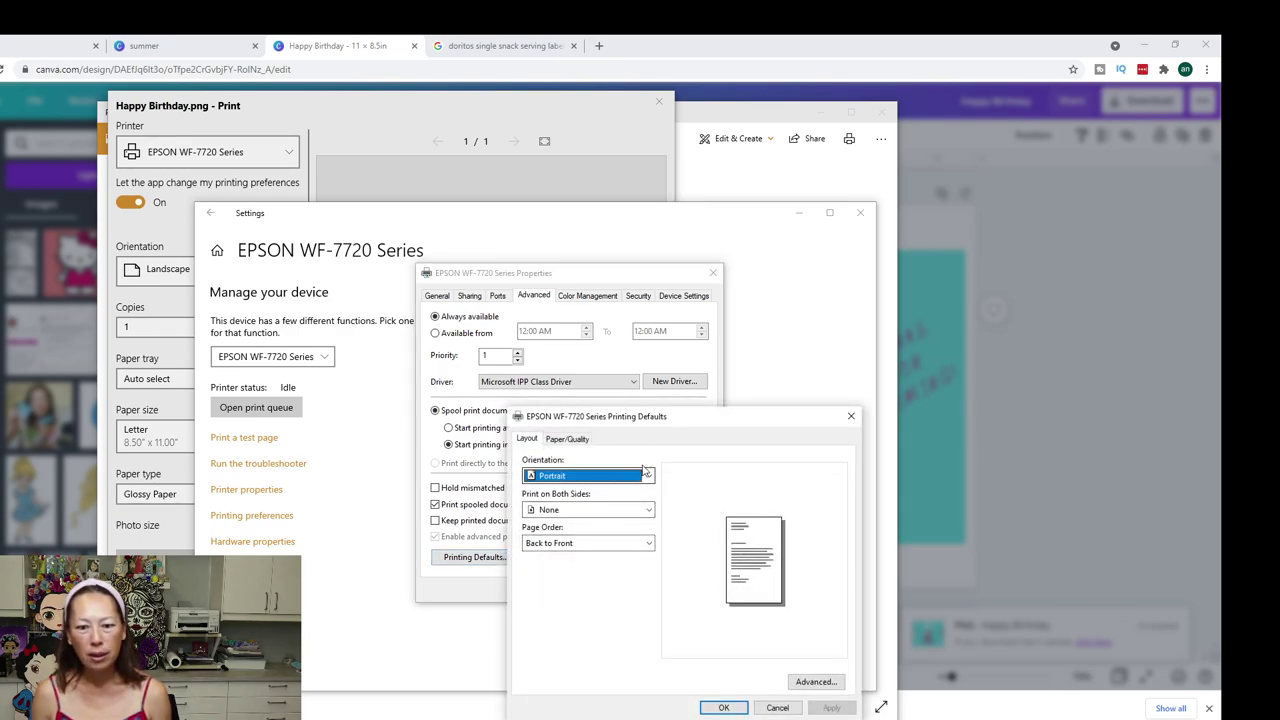
click(575, 441)
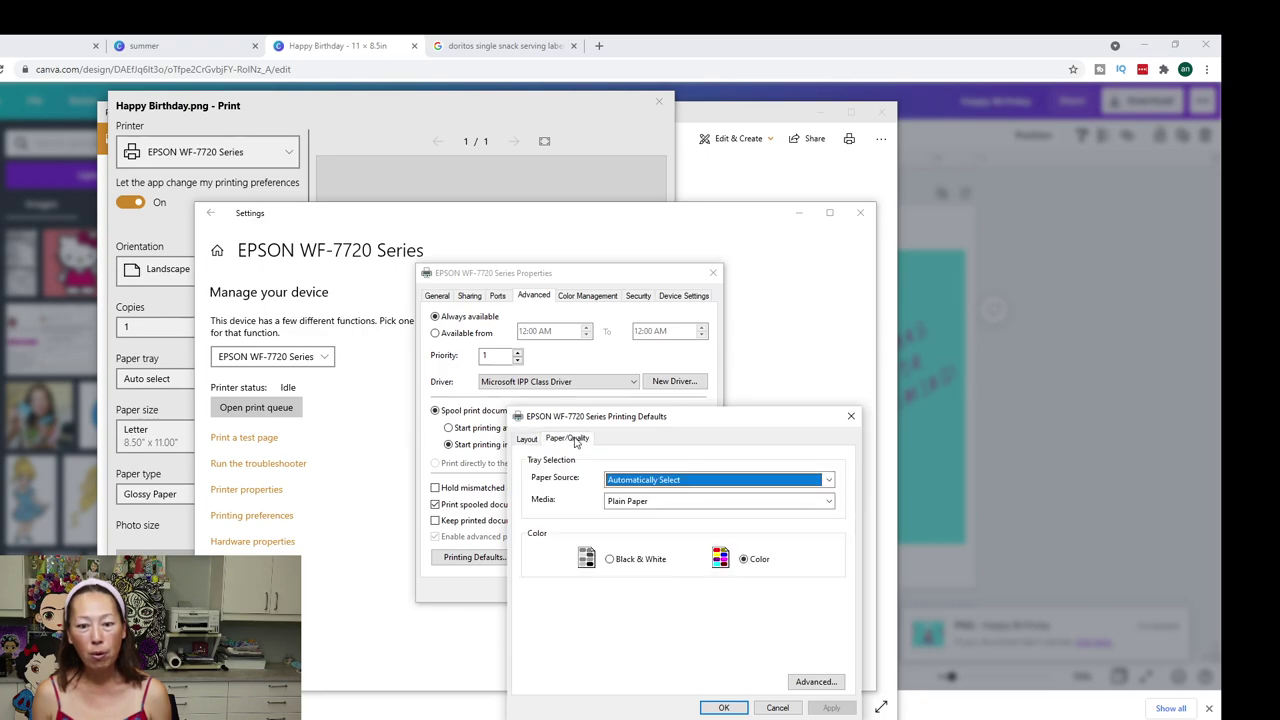
click(669, 505)
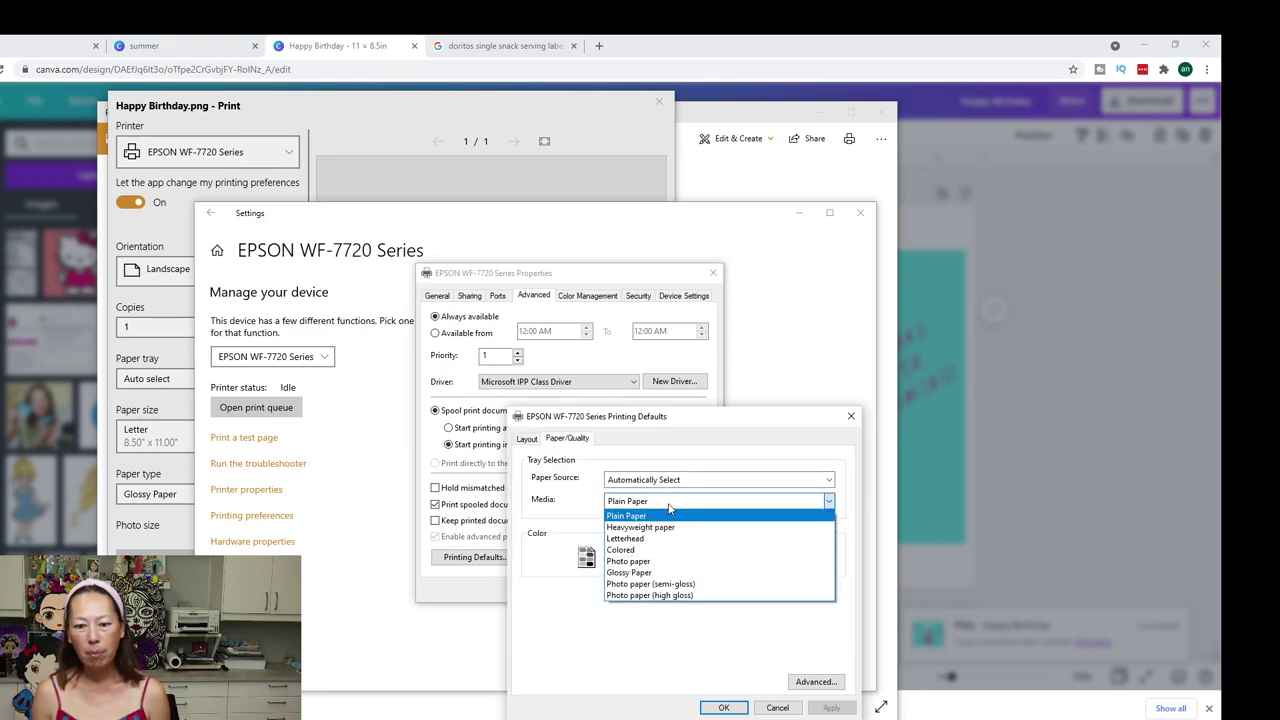
click(663, 595)
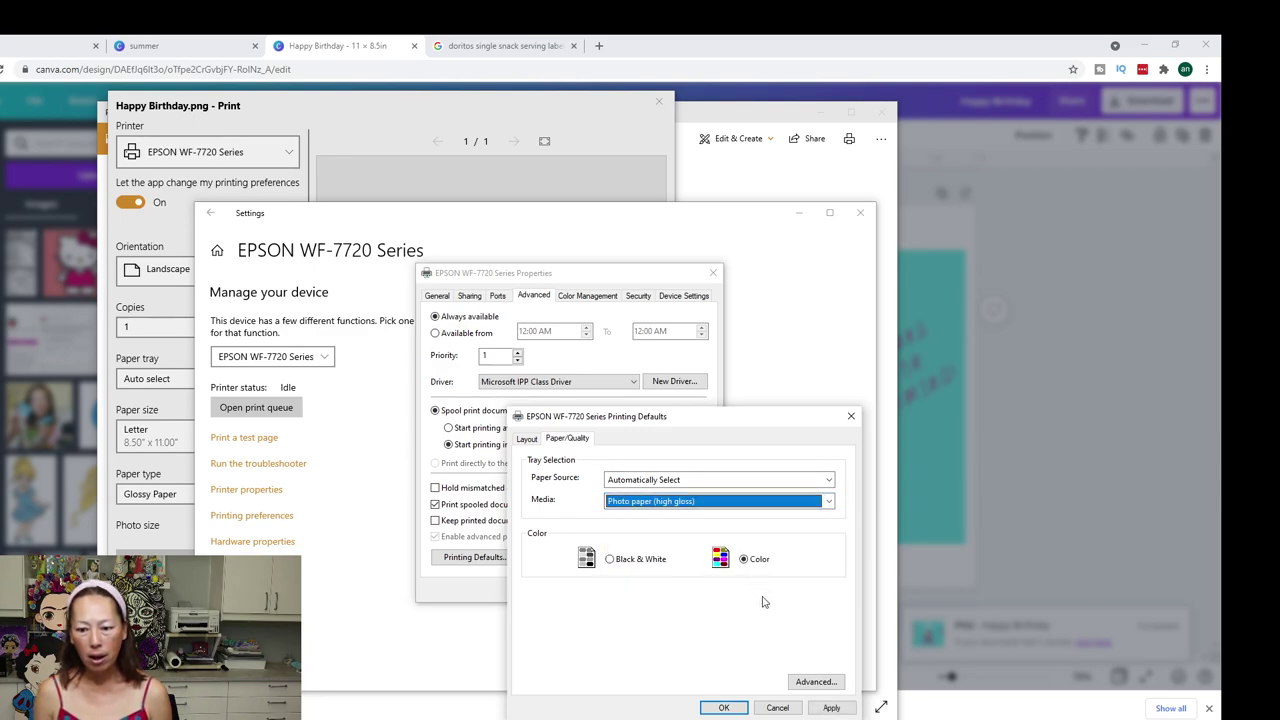
Choose High quality output and 600 x 600 print quality in the driver's advanced options
click(810, 681)
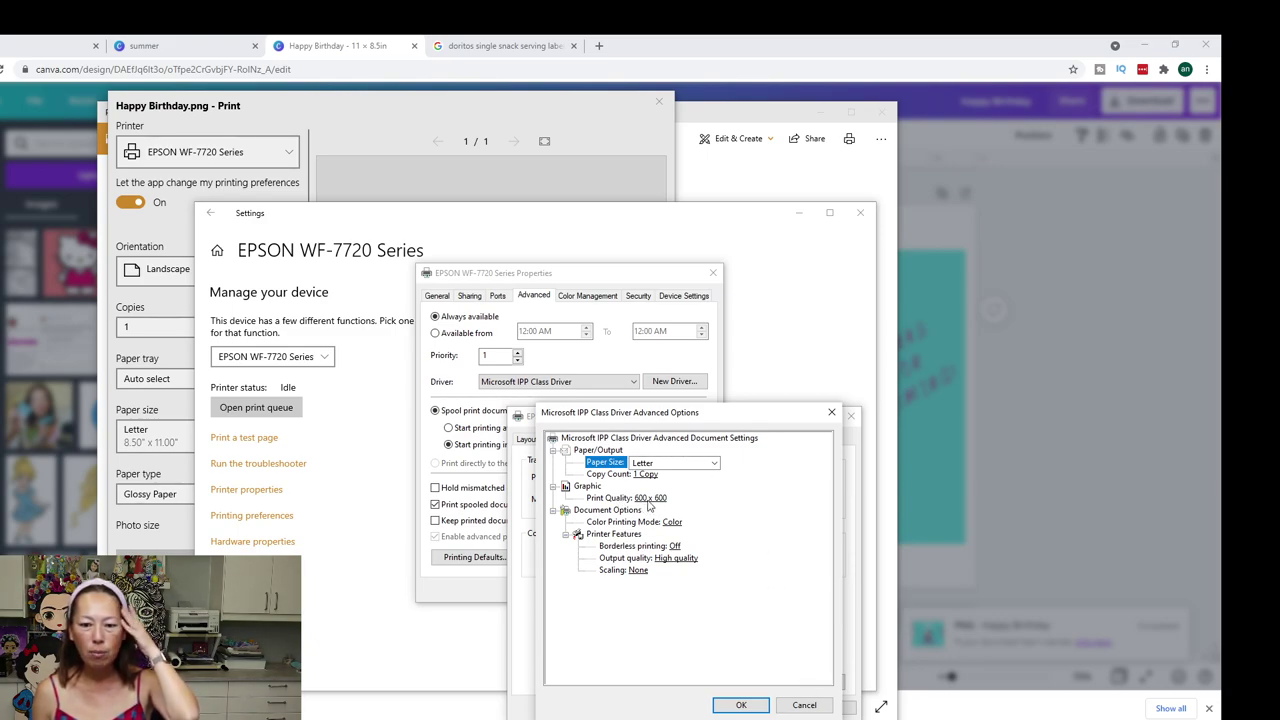
click(673, 562)
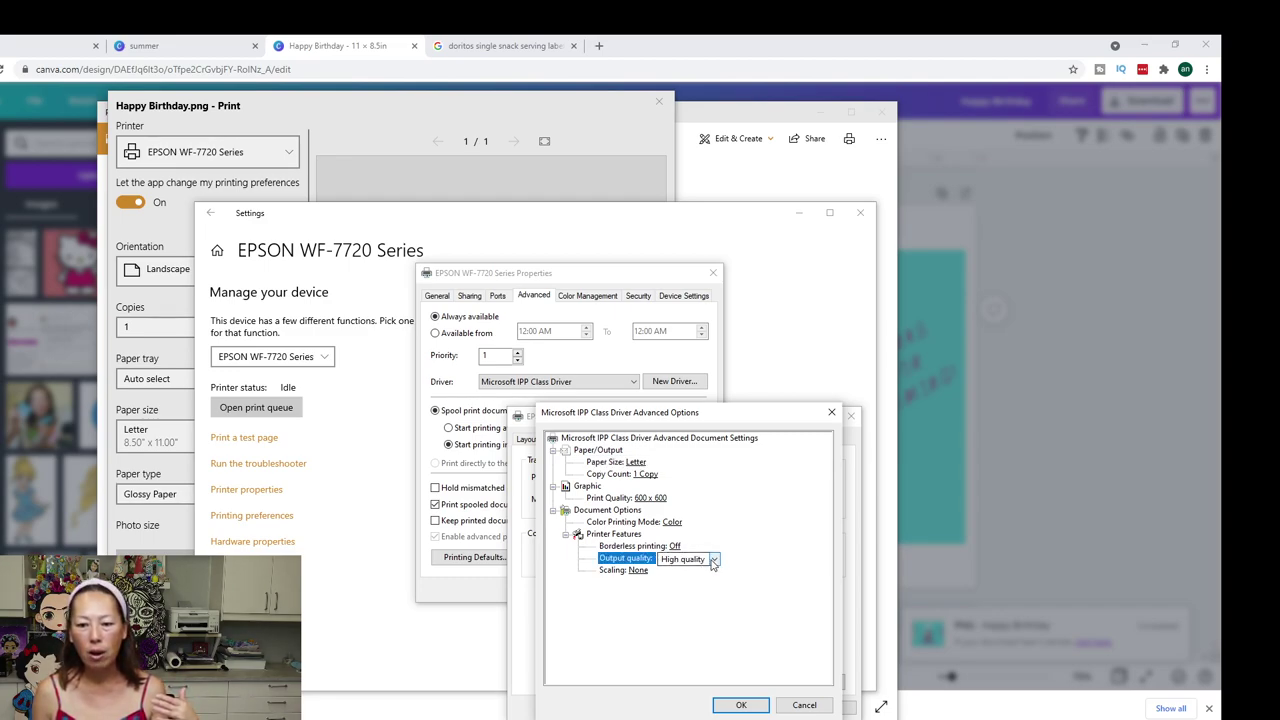
click(713, 560)
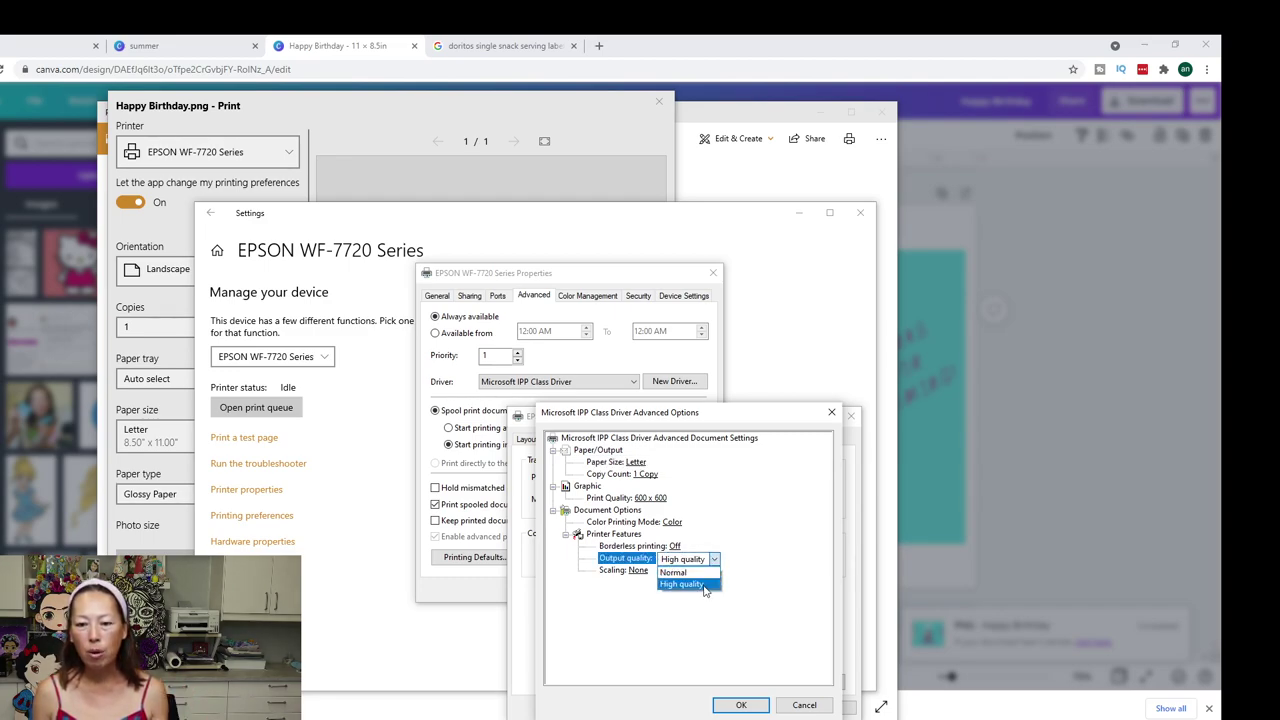
click(704, 586)
click(668, 500)
click(697, 500)
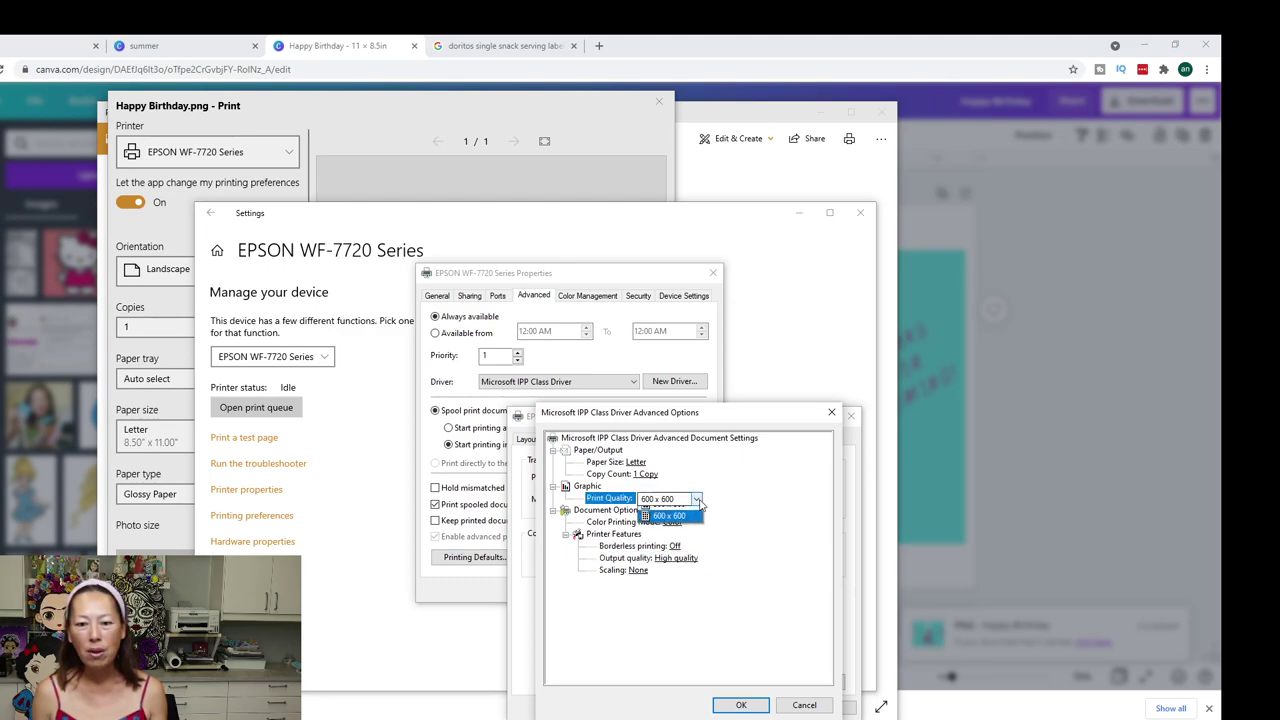
click(749, 544)
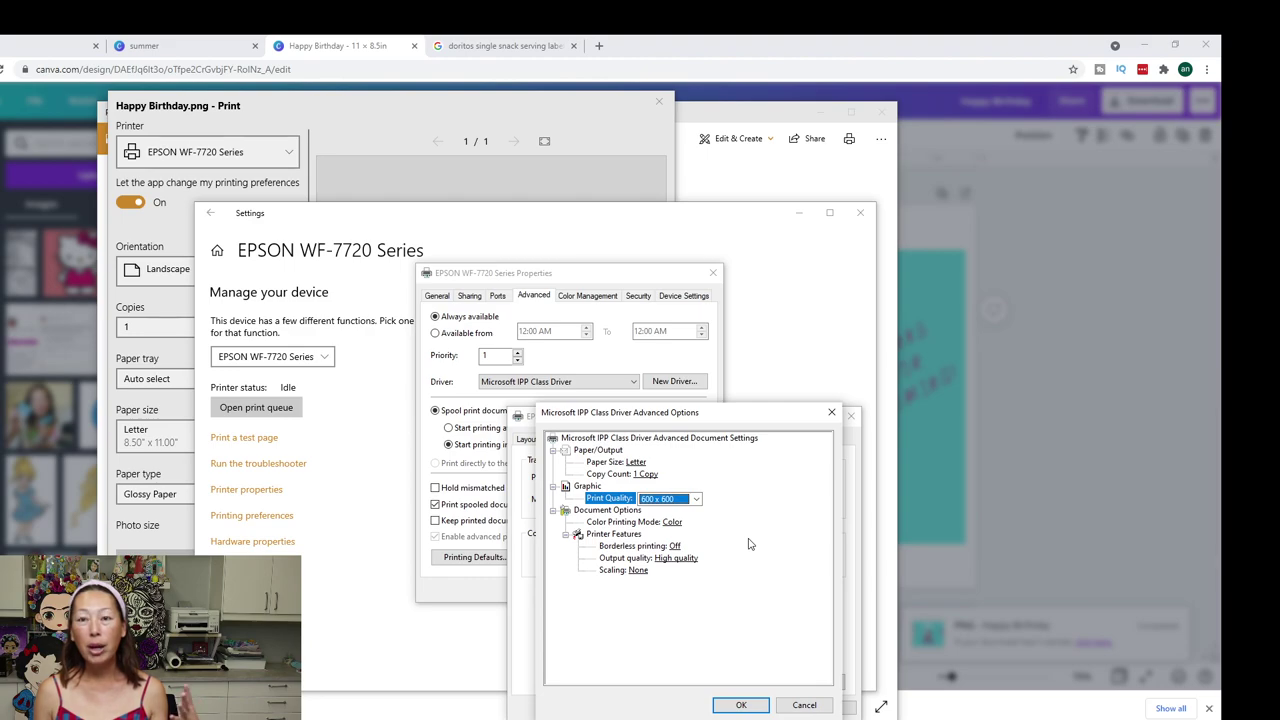
click(762, 709)
Apply the printing defaults and close the printer properties and Windows Settings to return to the Happy Birthday.png print dialog
click(834, 707)
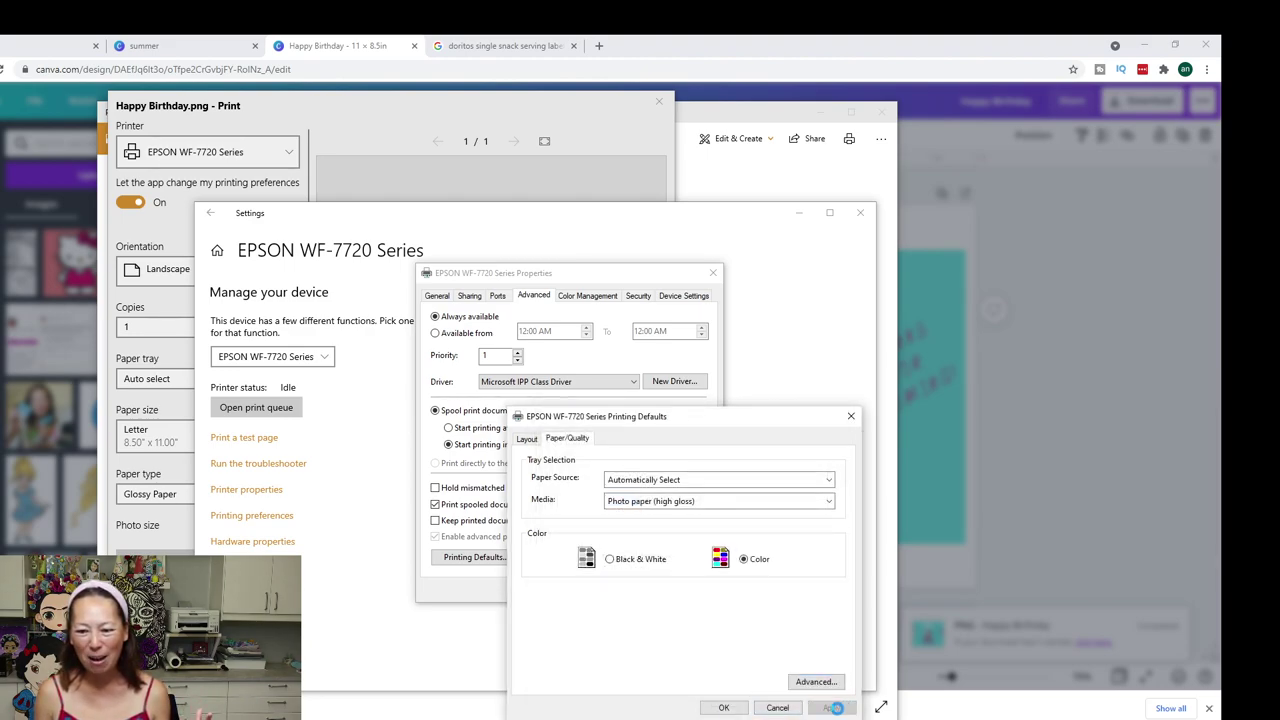
click(724, 707)
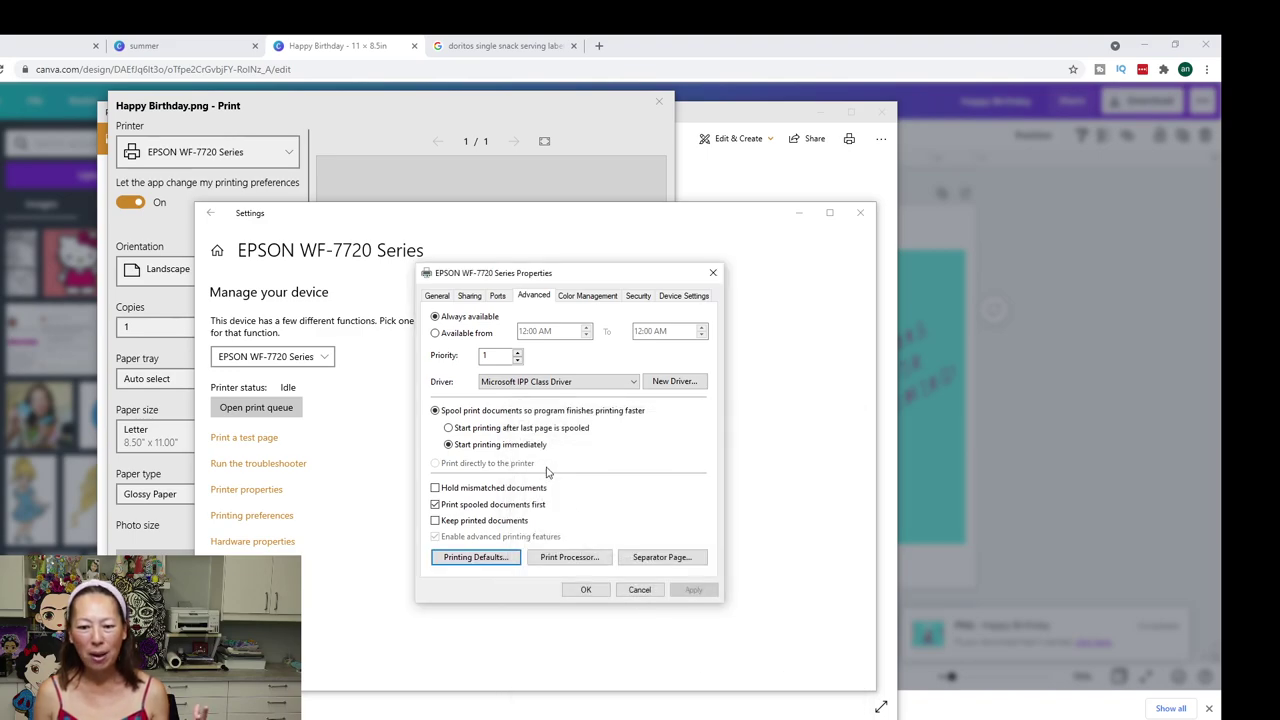
click(586, 589)
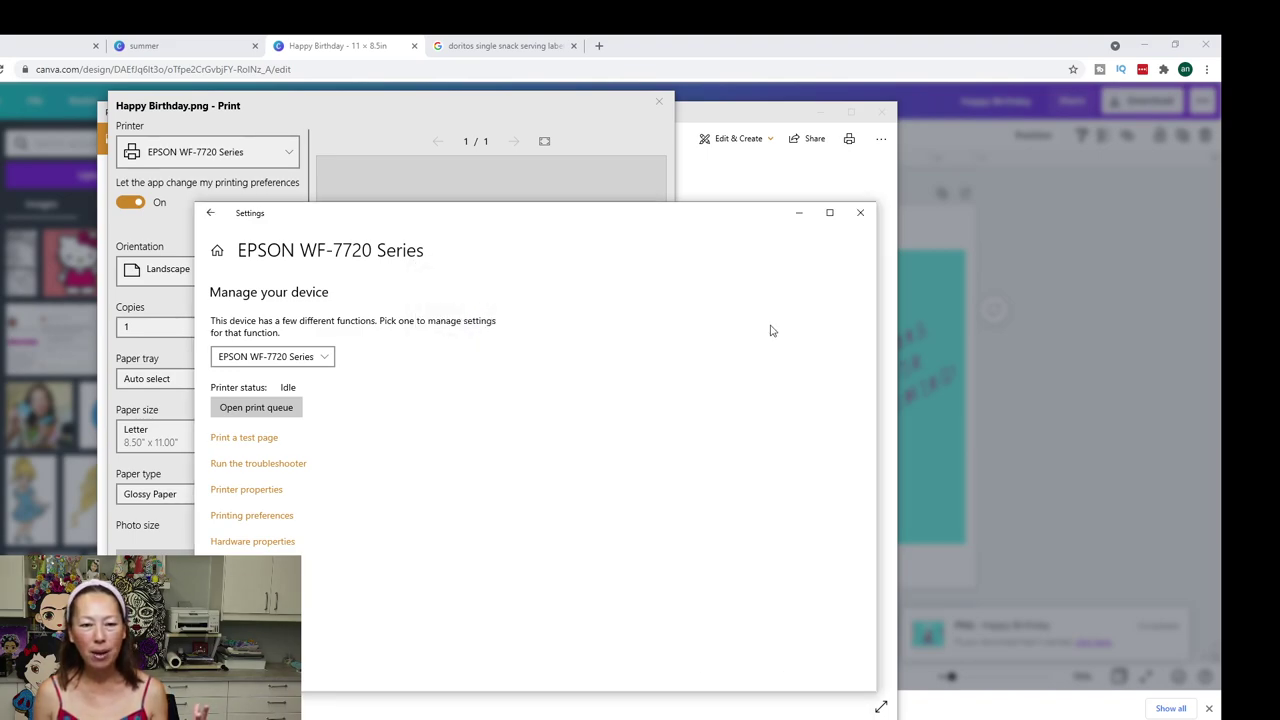
click(859, 213)
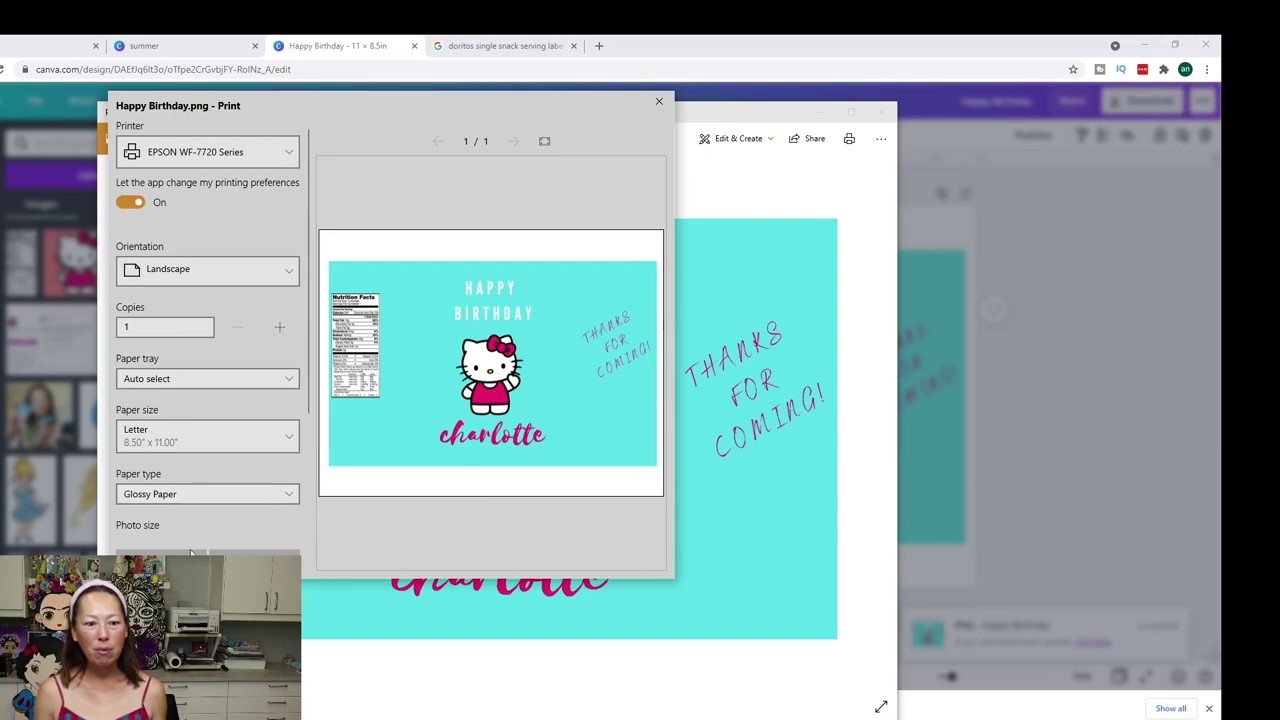